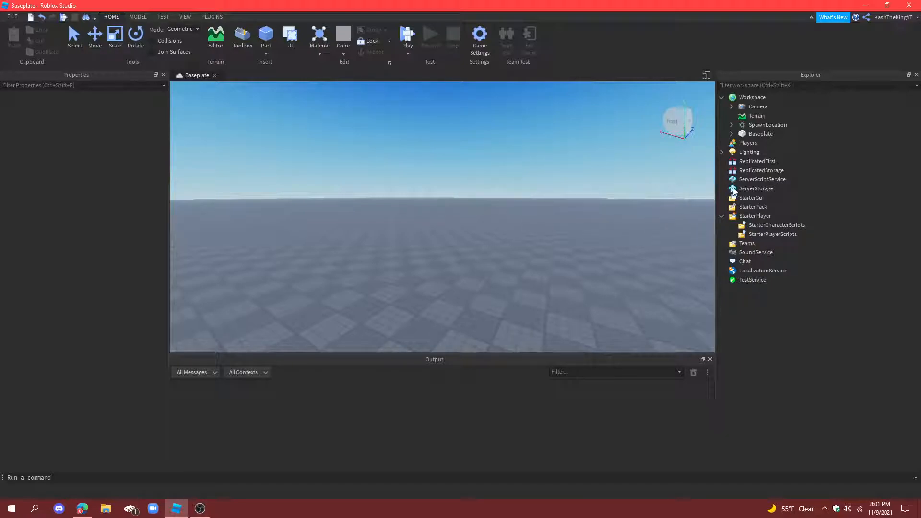
Step: Insert a ScreenGui object into StarterGui
mouse_move(770, 198)
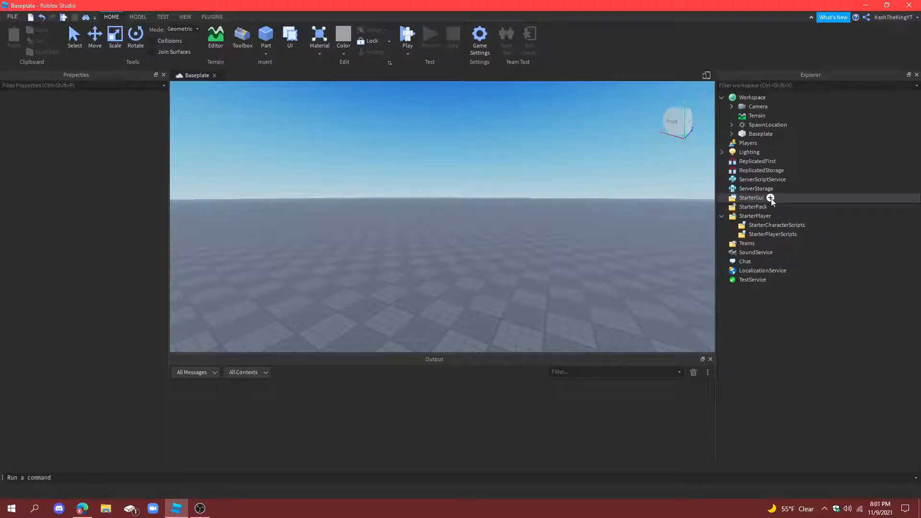
left_click(770, 198)
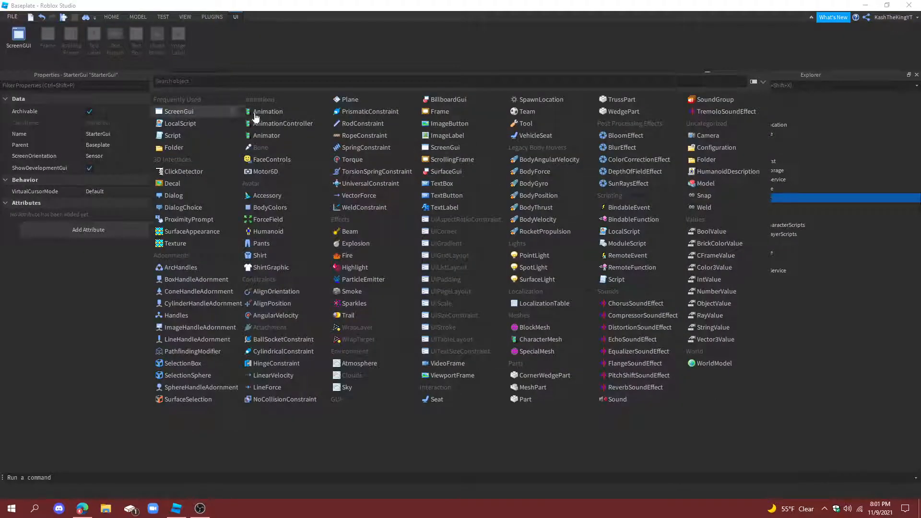
left_click(751, 201)
left_click(770, 197)
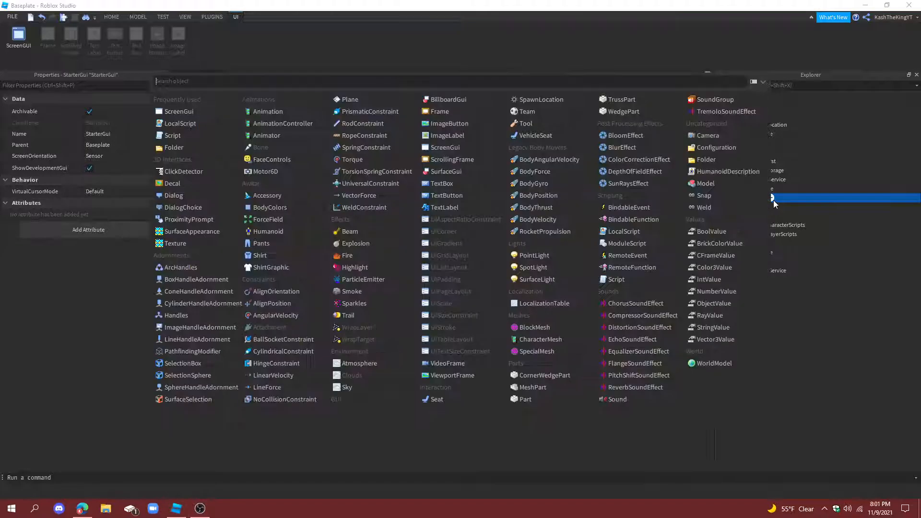
left_click(173, 114)
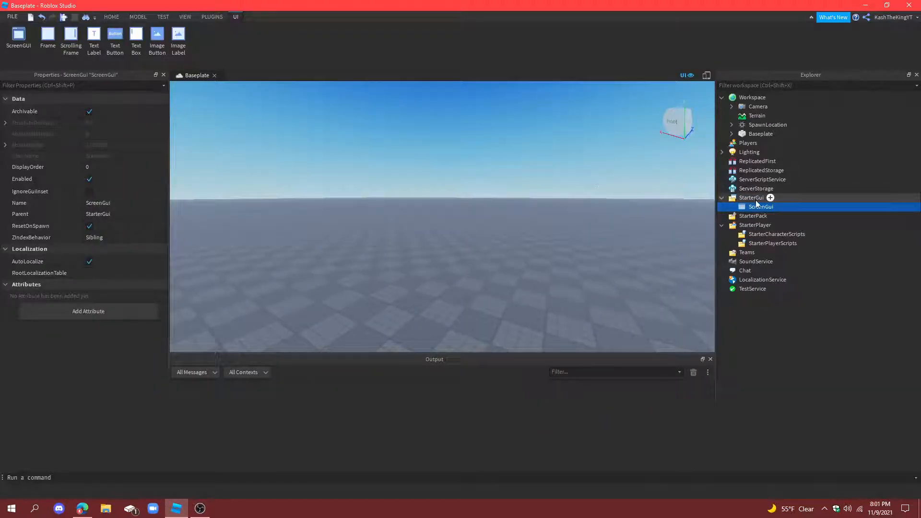
Step: Rename the ScreenGui under StarterGui to Interface
left_click(769, 207)
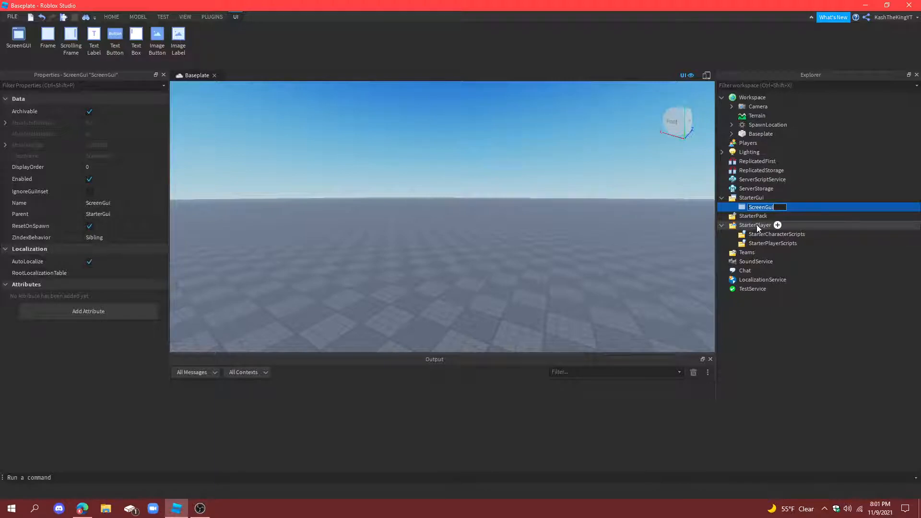
key("BackSpace")
type("Interface")
key("Return")
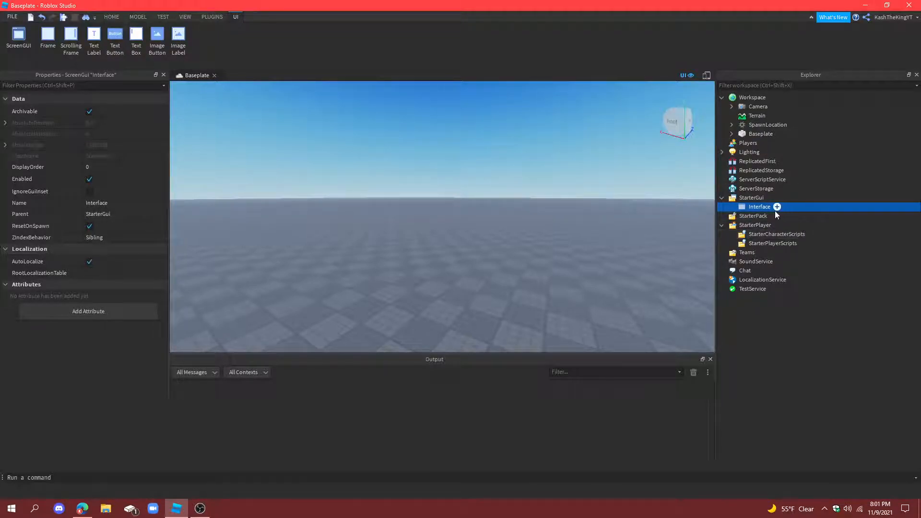
Step: Insert a Frame into the Interface ScreenGui and set its Size to {1, 0},{1, 0}
left_click(776, 206)
type("frame")
left_click(199, 98)
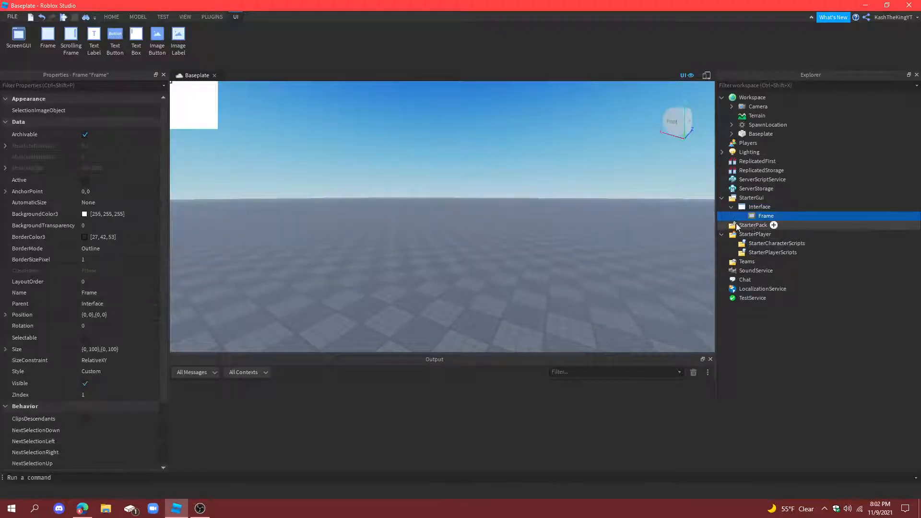
left_click(129, 349)
type("1, 0},{1, 0")
key("Return")
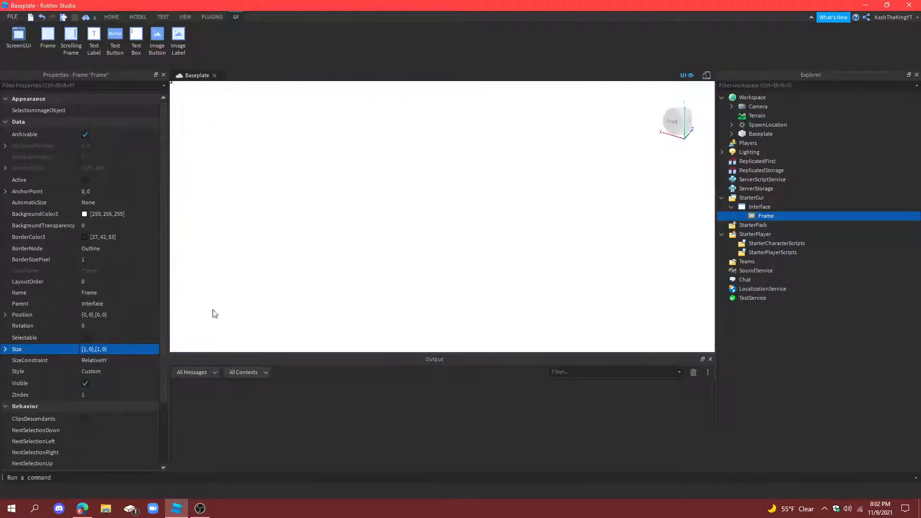
Step: Playtest the place to check how the frame covers the screen, and stop the test
left_click(113, 18)
left_click(411, 34)
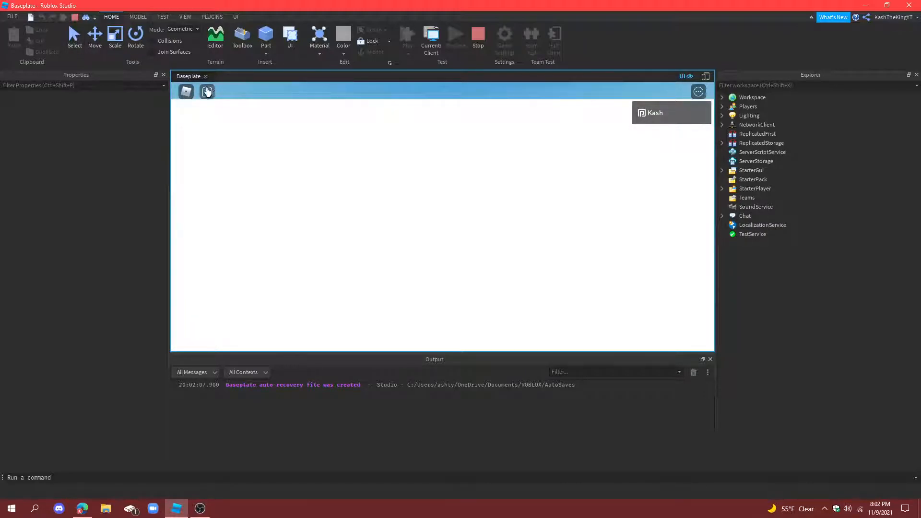
left_click(477, 36)
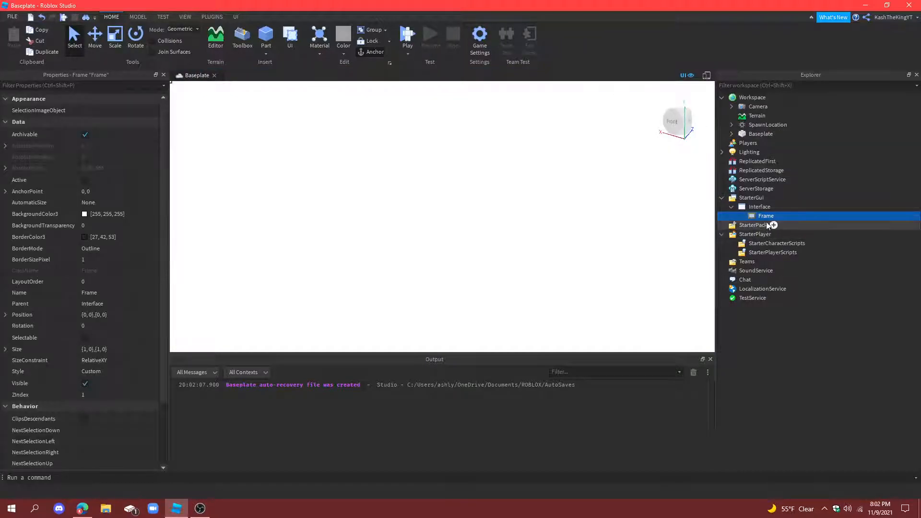
Step: Enable IgnoreGuiInset on the Interface ScreenGui
left_click(751, 207)
left_click(761, 217)
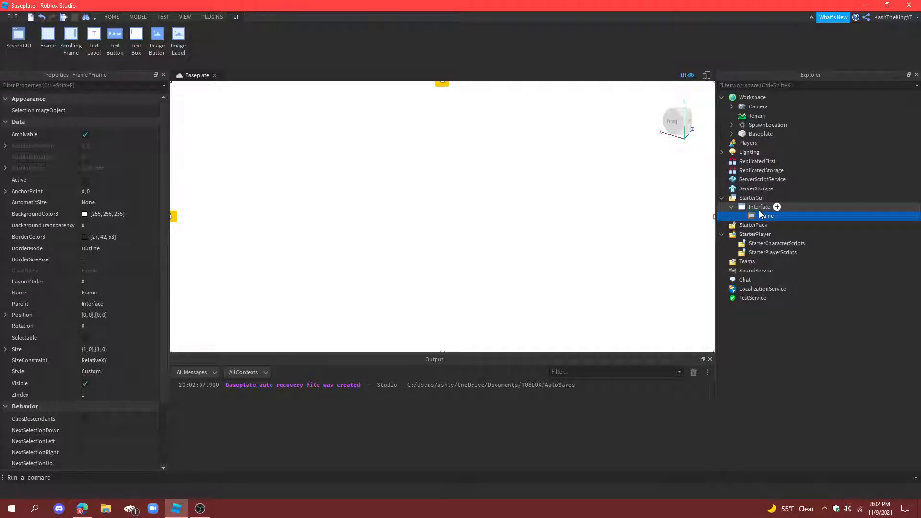
left_click(758, 207)
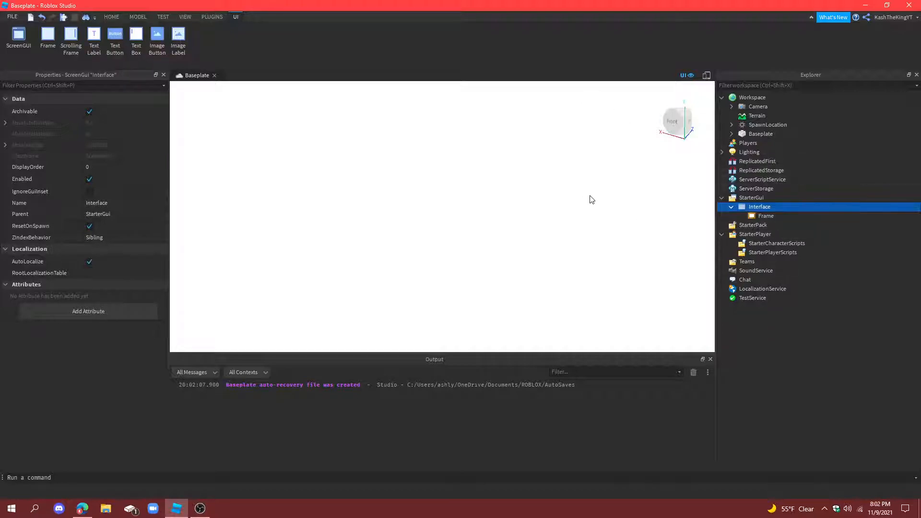
left_click(128, 195)
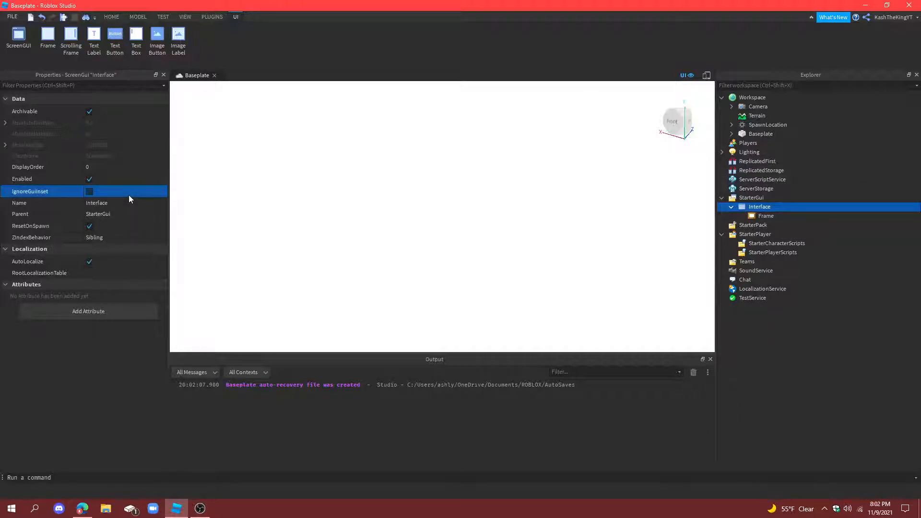
left_click(89, 192)
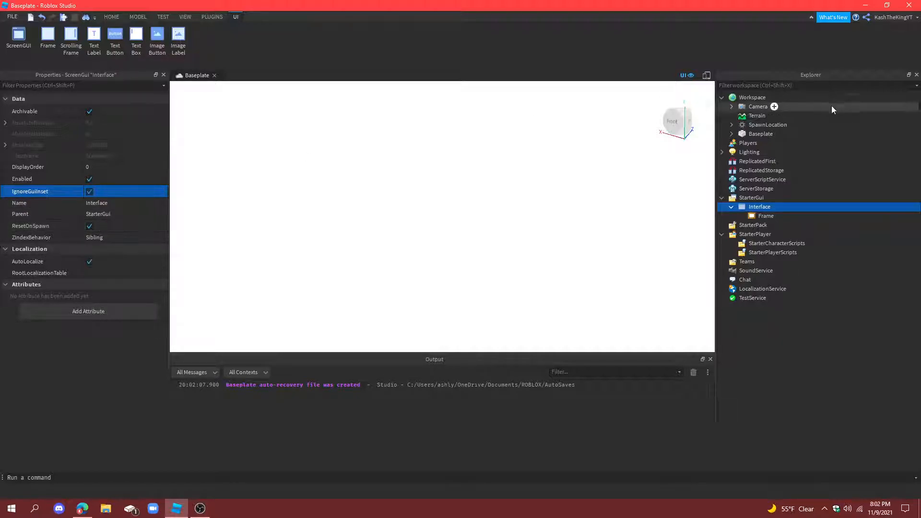
Step: Set the Frame's Size to {0.5, 0},{0.5, 0} and move it to the centre of the viewport at {0.25, 0},{0.25, 0}
left_click(767, 214)
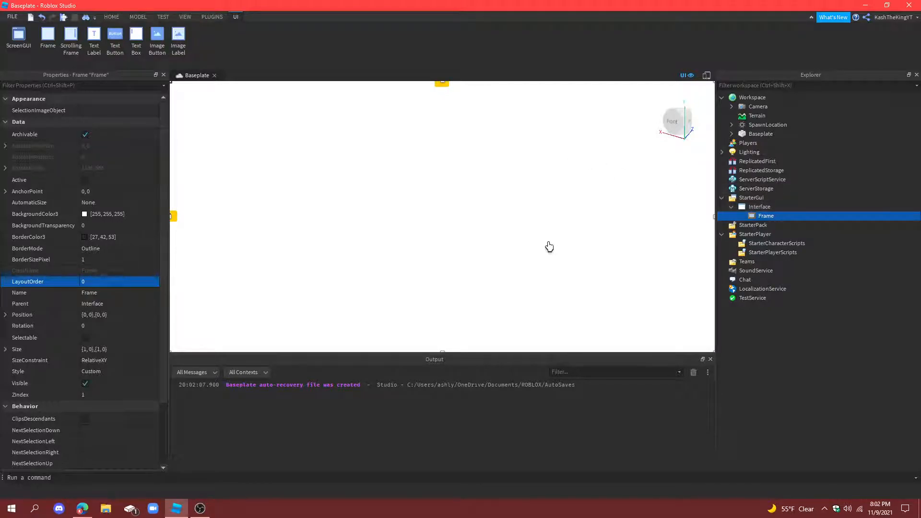
left_click(112, 360)
left_click(114, 350)
type("0")
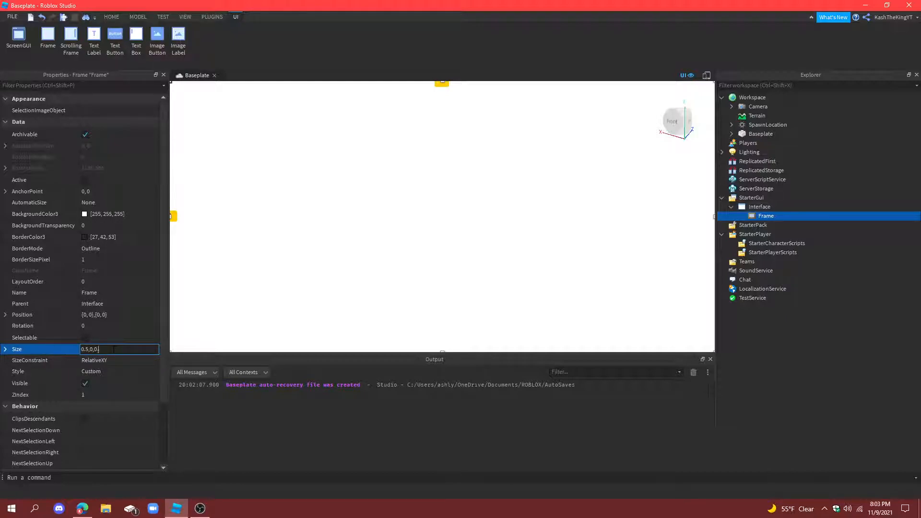
type(".5, 0},{0.5, 0")
key("Return")
left_click_drag(263, 166, 399, 241)
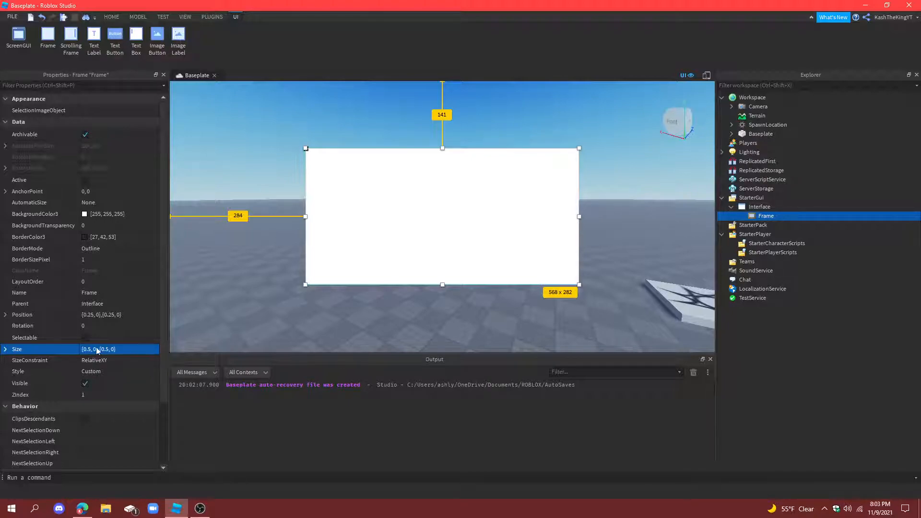
Step: Set the Frame's BorderSizePixel to 0
left_click(89, 259)
type("0")
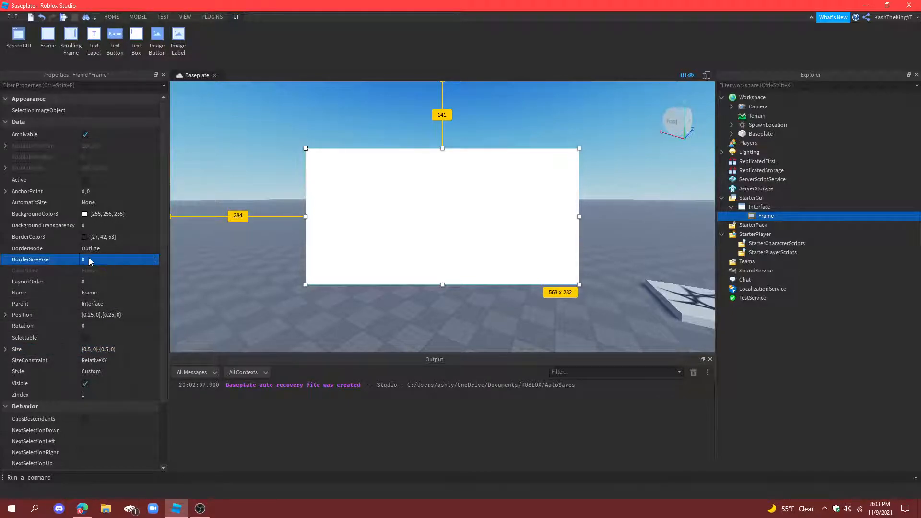
key("Return")
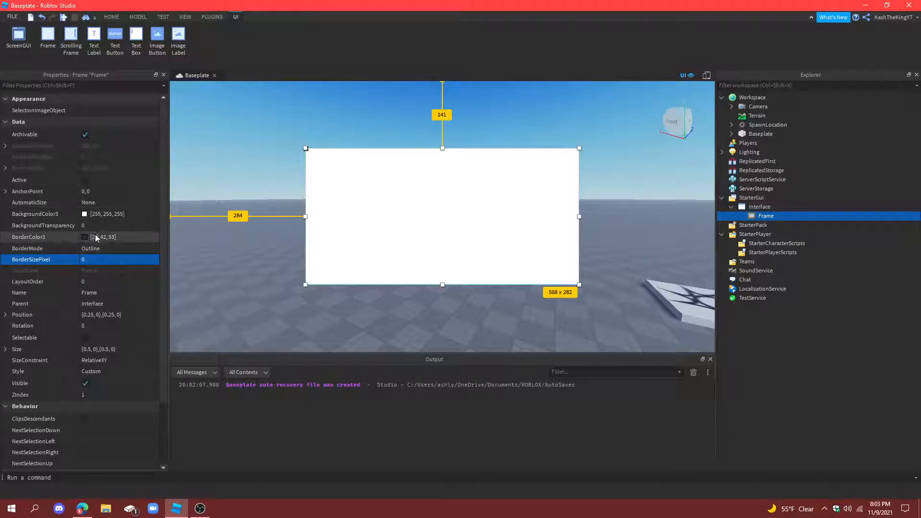
Step: Insert a UIStroke object into the Frame
scroll(96, 229, "down", 3)
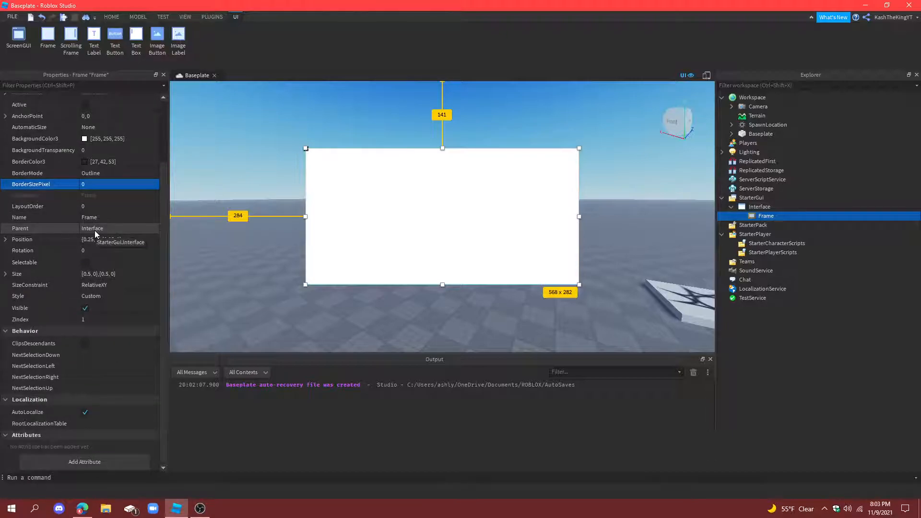
left_click(780, 216)
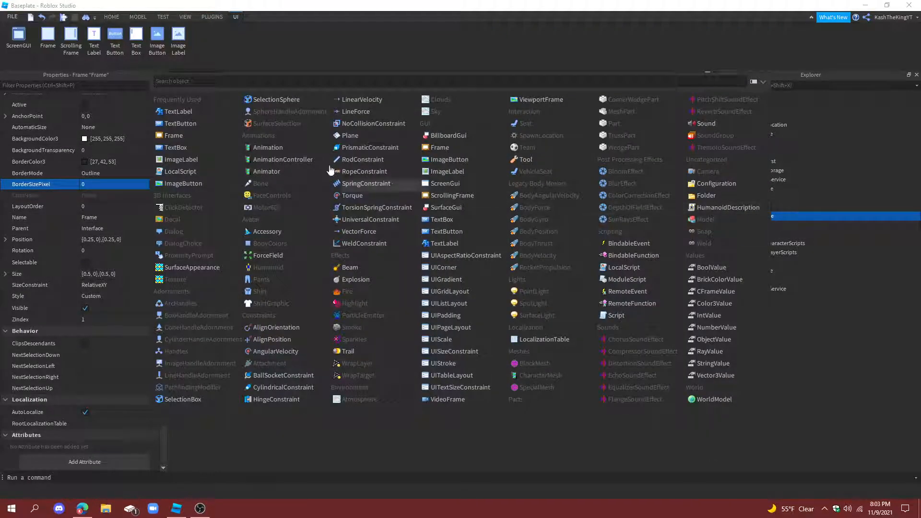
type("str")
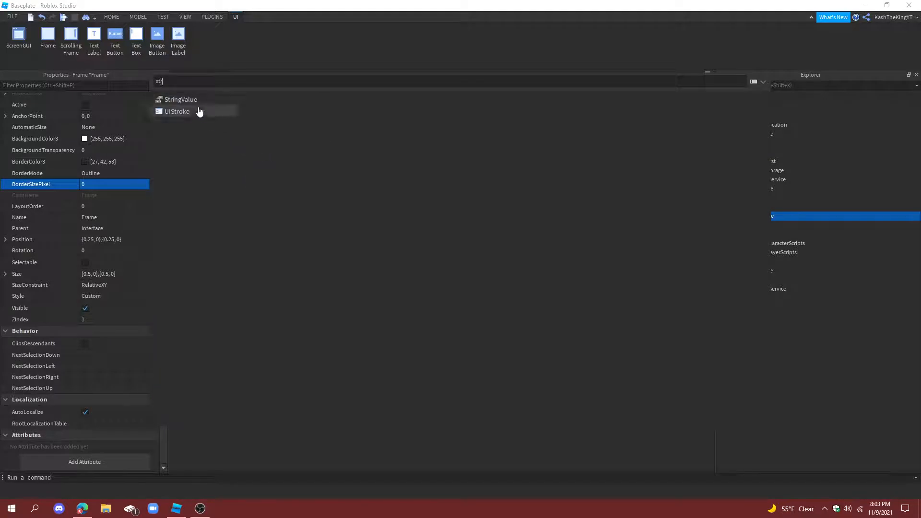
left_click(195, 111)
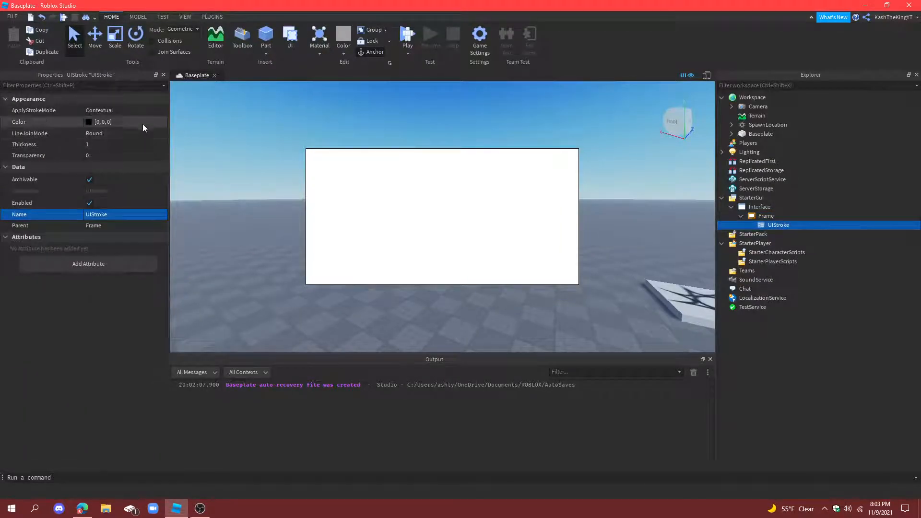
Step: Set the UIStroke's Thickness to 5
left_click(138, 144)
type("4")
key("BackSpace")
type("5")
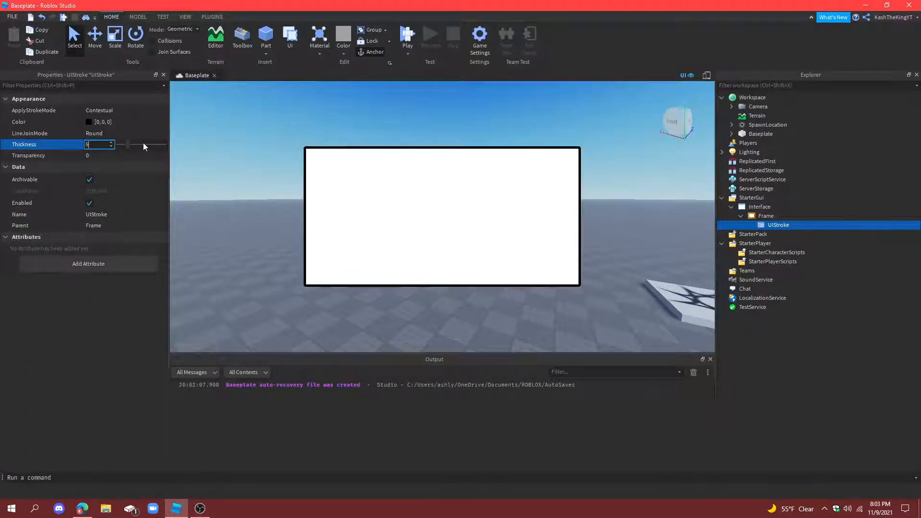
key("Return")
Step: Set the UIStroke's ApplyStrokeMode to Border
left_click(121, 112)
left_click(124, 123)
left_click(126, 109)
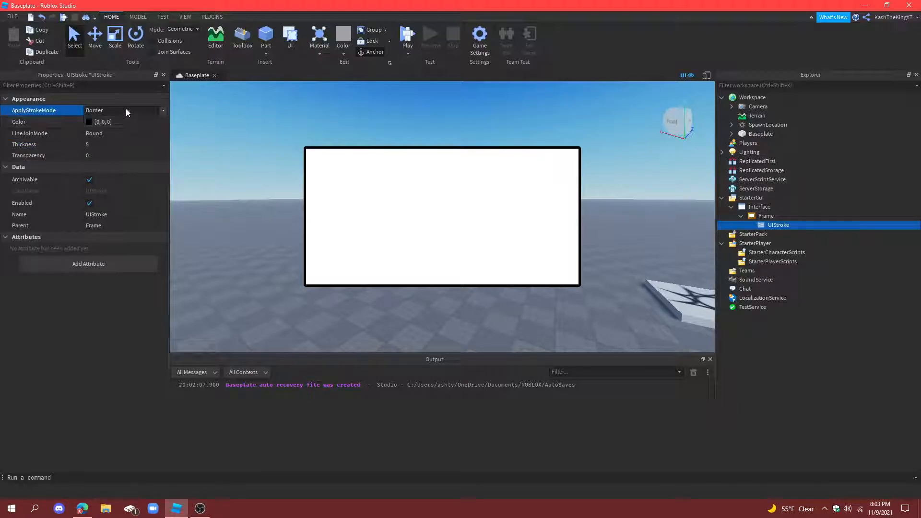
left_click(125, 126)
left_click(124, 112)
left_click(123, 114)
left_click(121, 112)
left_click(122, 119)
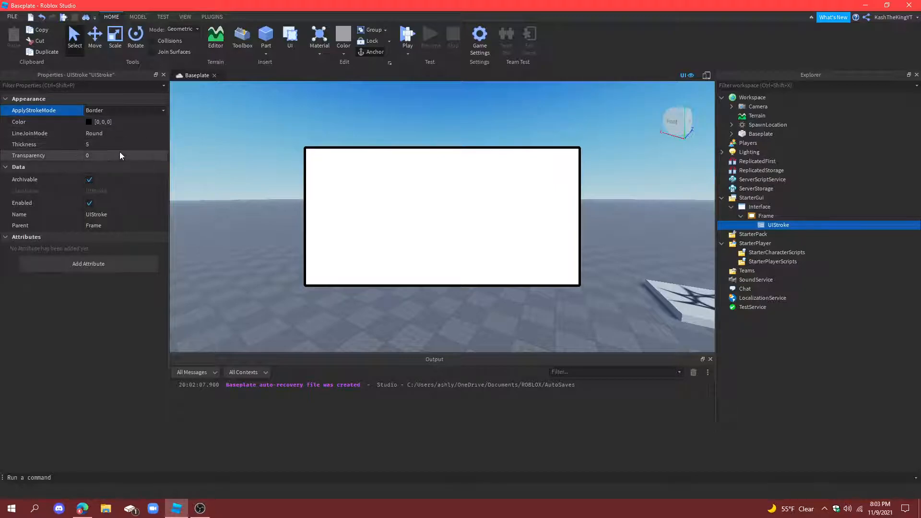
Step: Try Bevel as the UIStroke's LineJoinMode and settle on Miter
left_click(121, 134)
left_click(128, 144)
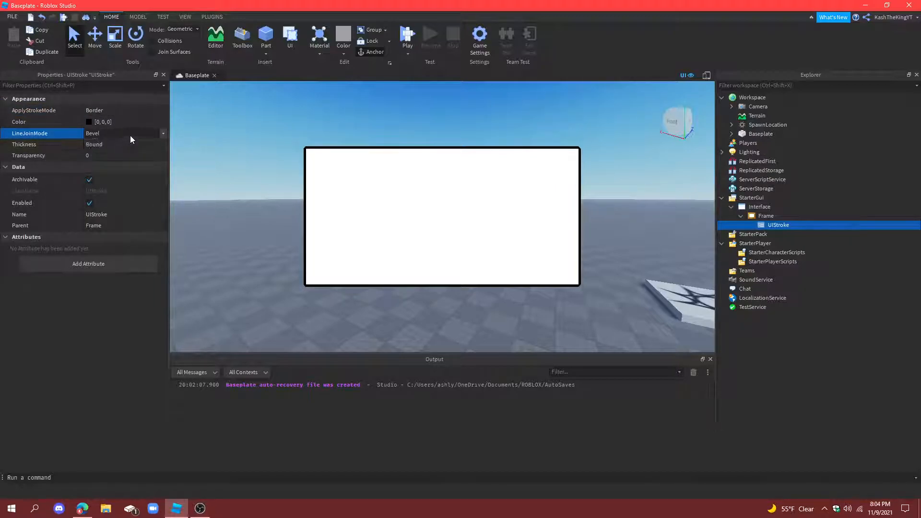
left_click(129, 134)
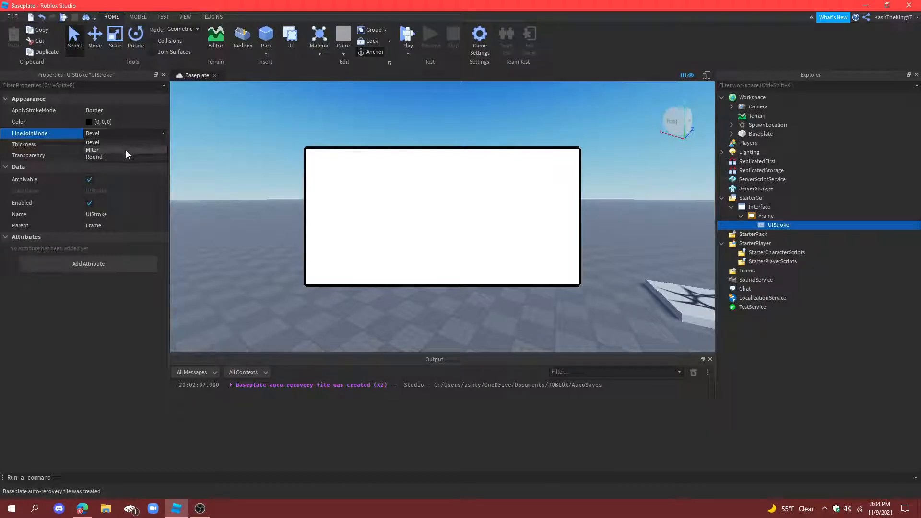
left_click(126, 150)
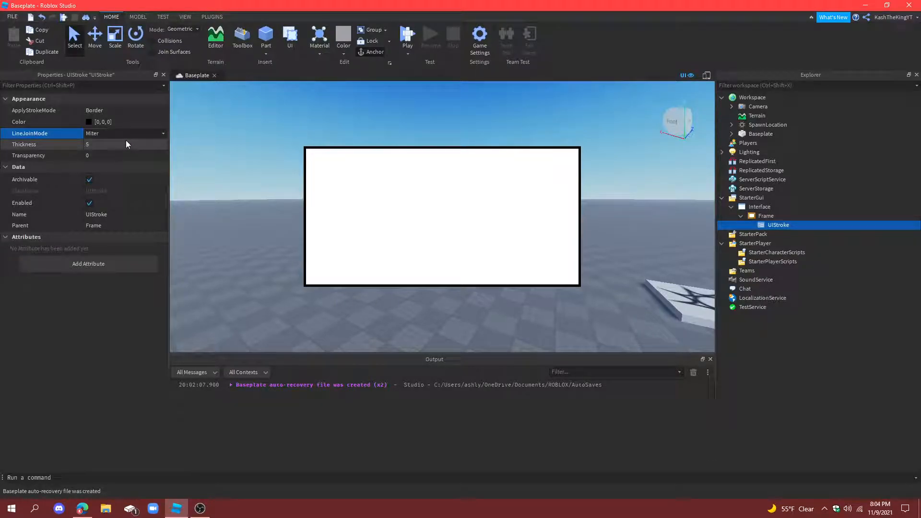
left_click(126, 137)
left_click(126, 137)
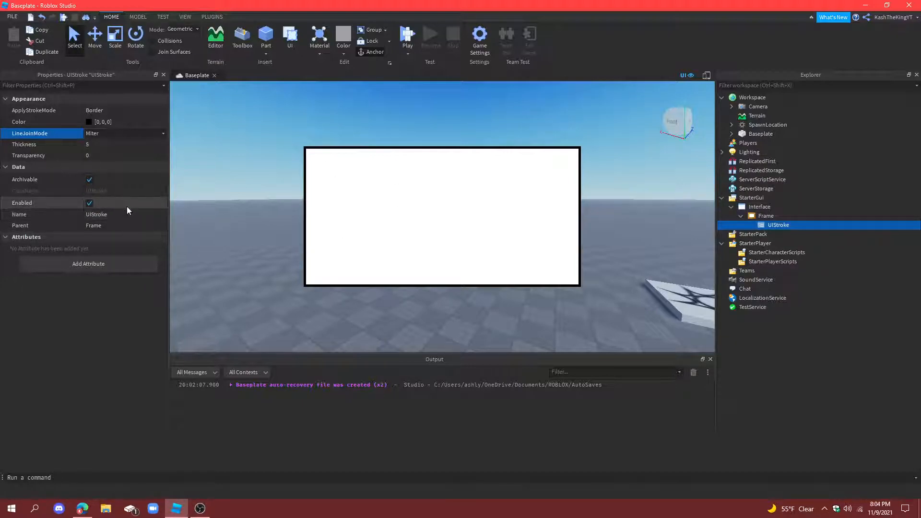
Step: Insert a second UIStroke object into the Frame
left_click(213, 17)
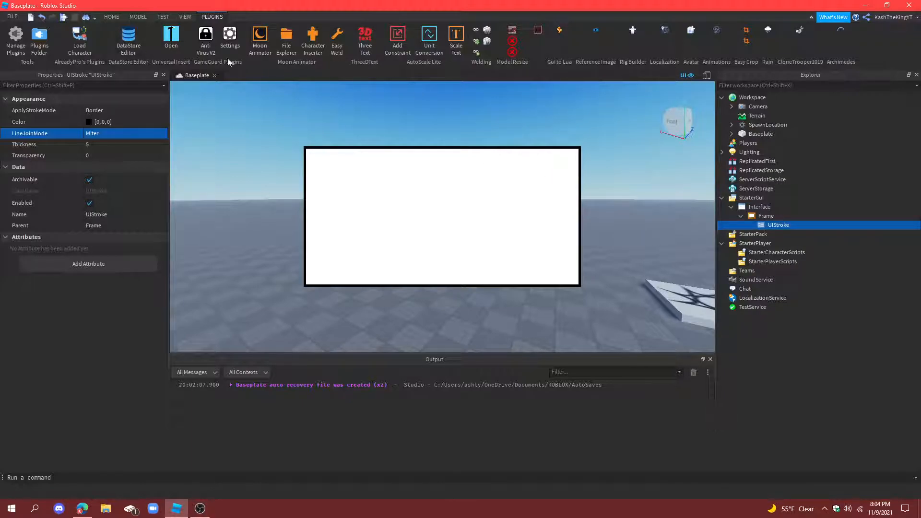
left_click(113, 17)
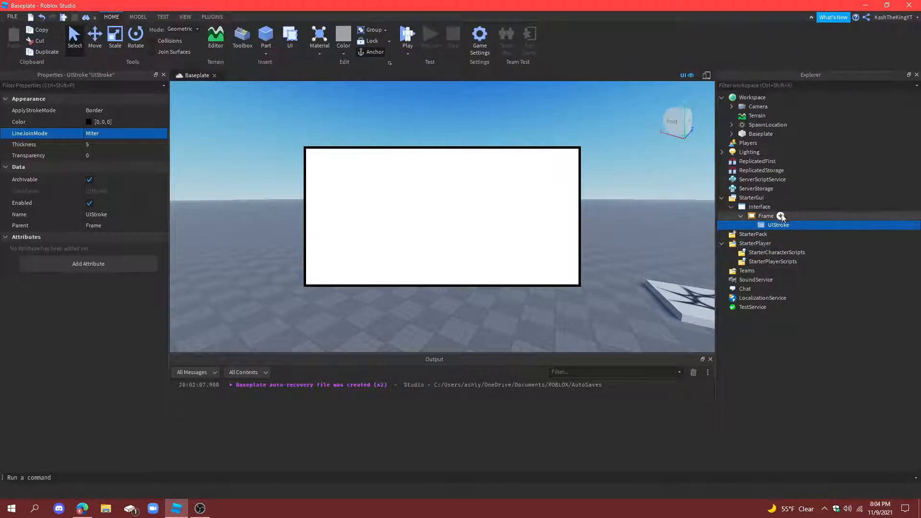
left_click(780, 215)
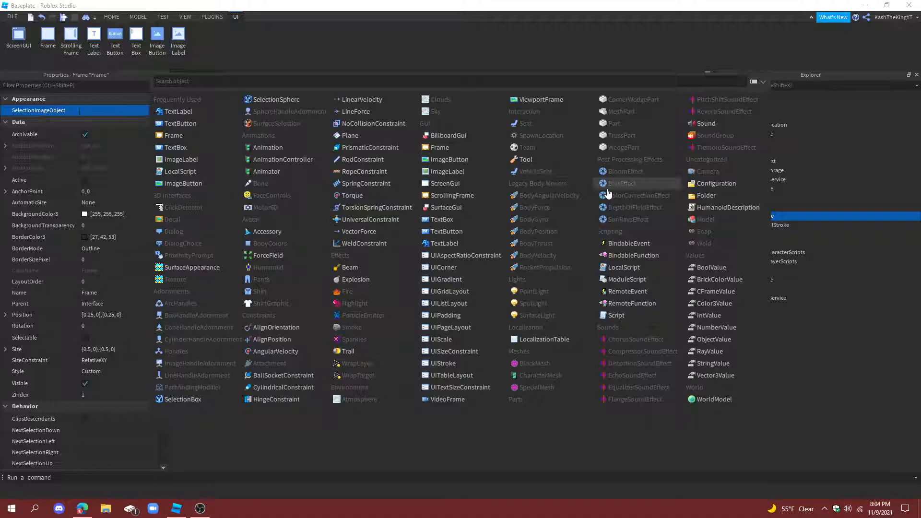
type("ui")
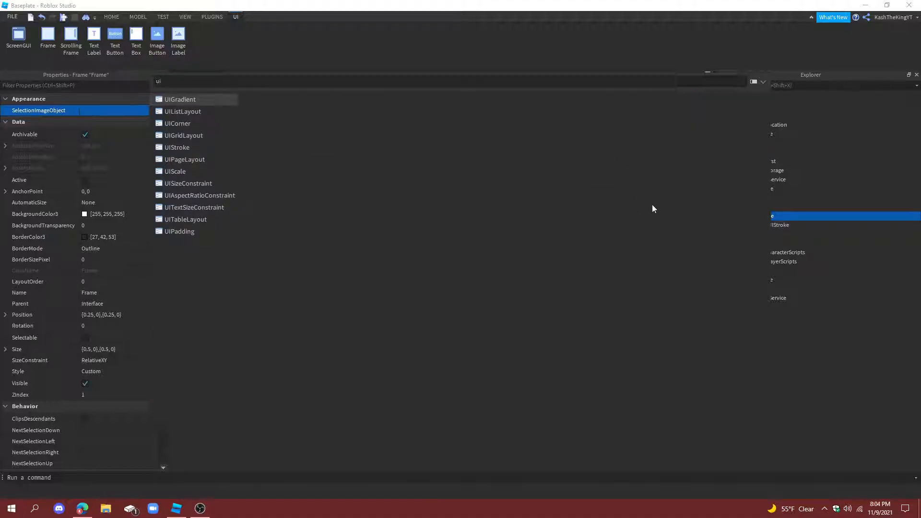
left_click(189, 151)
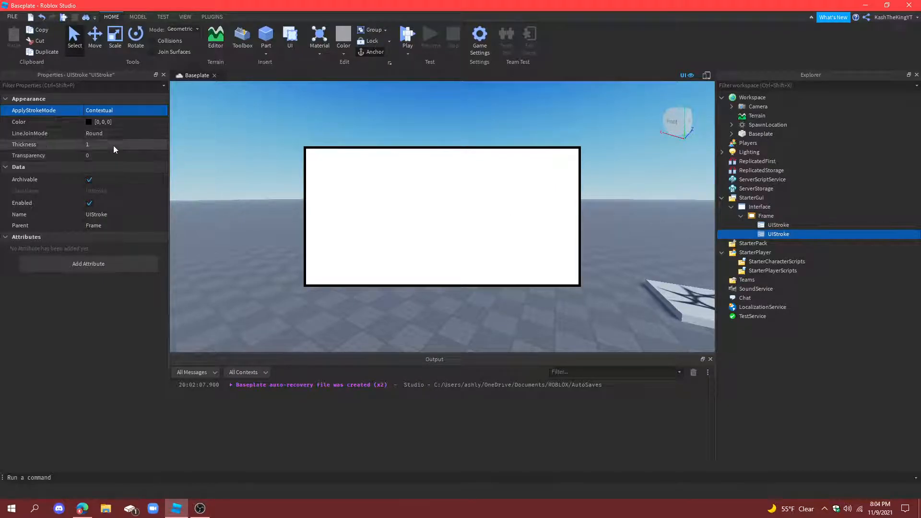
Step: Remove the second UIStroke and insert a UICorner object into the Frame
left_click(777, 216)
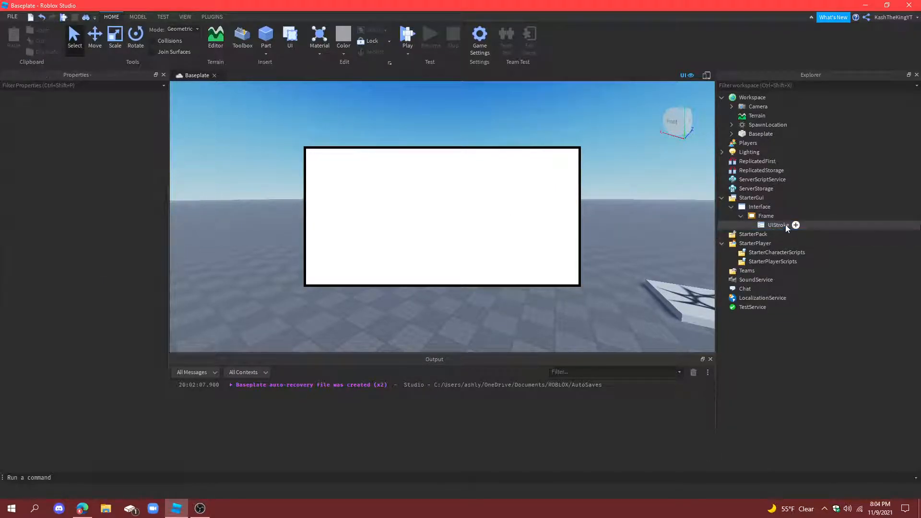
left_click(780, 217)
type("ui")
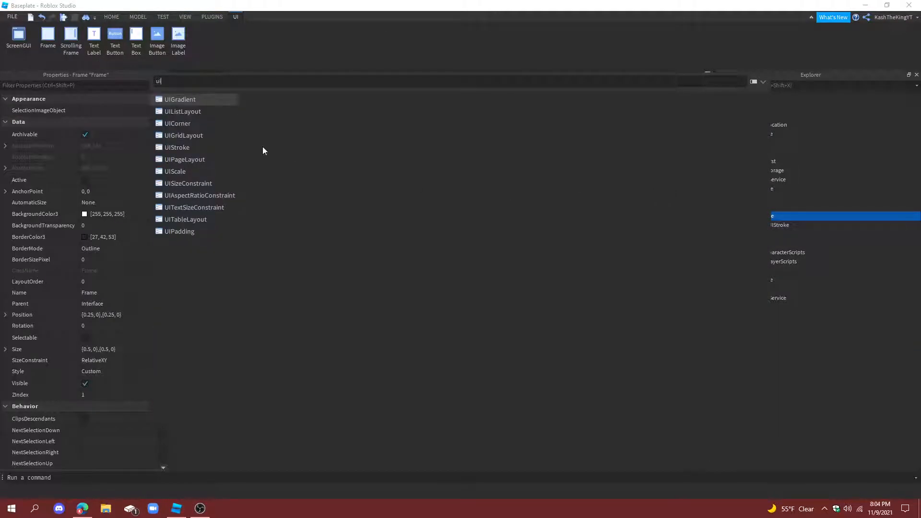
left_click(204, 126)
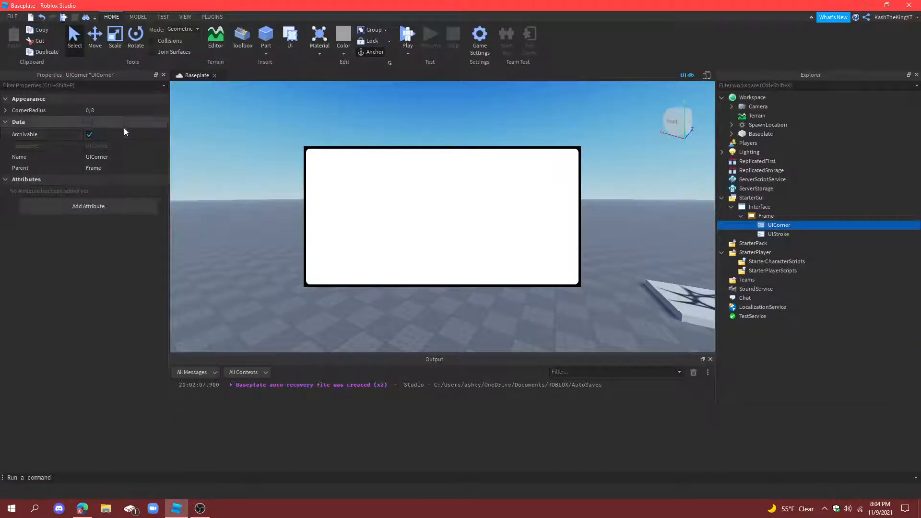
Step: Set the Offset of the UICorner's CornerRadius to 0
left_click(123, 111)
key("Return")
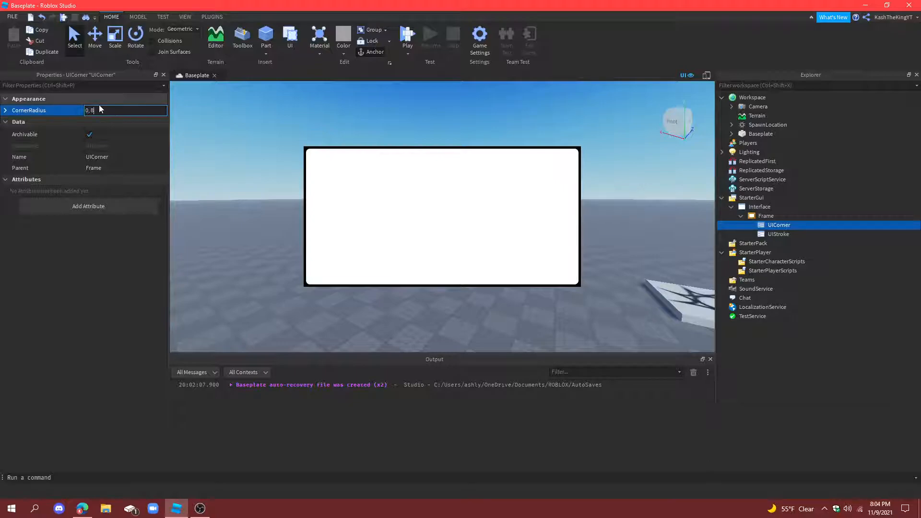
left_click(6, 111)
left_click(105, 122)
left_click(102, 131)
type("0")
Step: Try different Scale values for the UICorner's CornerRadius, including 3, 0.2 and 0.1
left_click(96, 121)
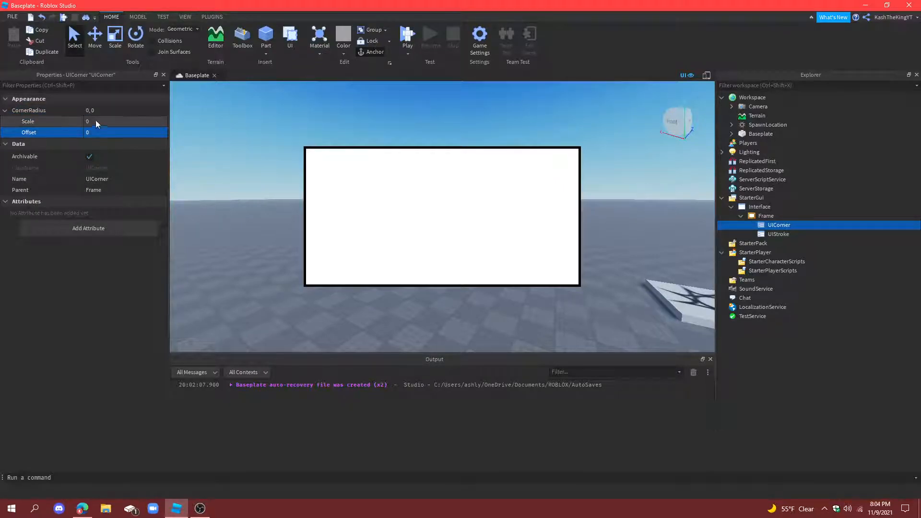
type("8")
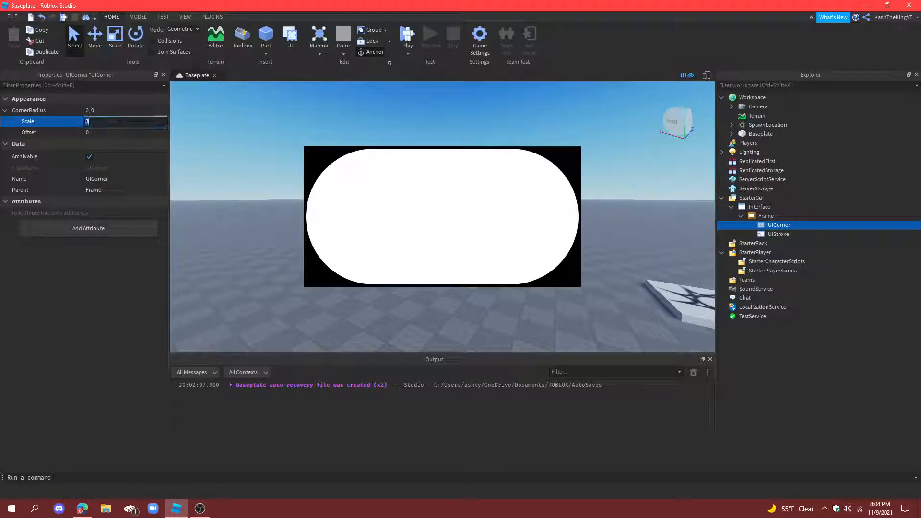
key("BackSpace")
type("2")
key("Return")
left_click(110, 121)
type("1")
left_click(96, 109)
key("Tab")
type("0.52")
key("Return")
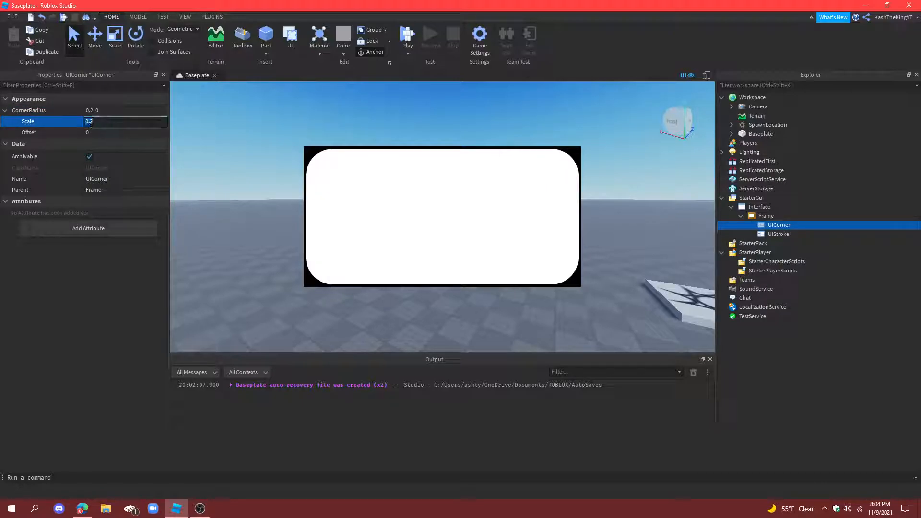
type("1")
key("Return")
Step: Set the Scale of the UICorner's CornerRadius to 0.05
left_click(90, 122)
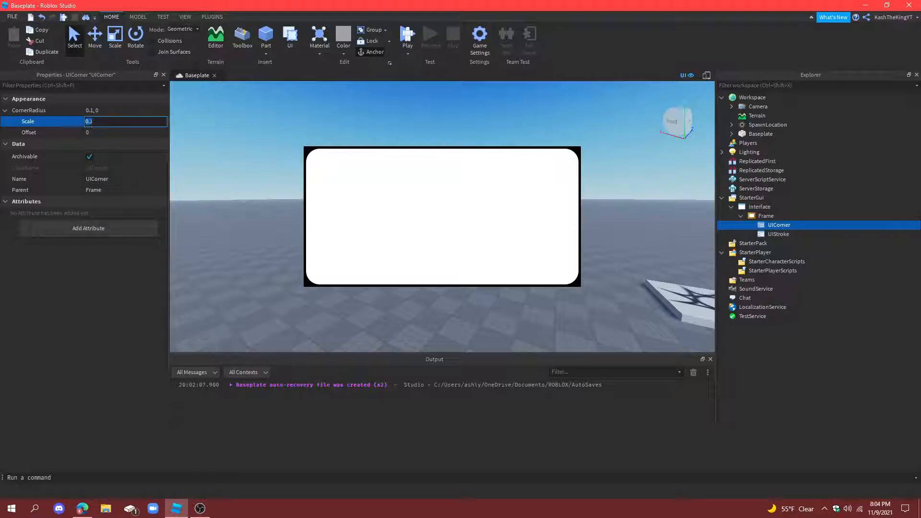
type("05")
key("Return")
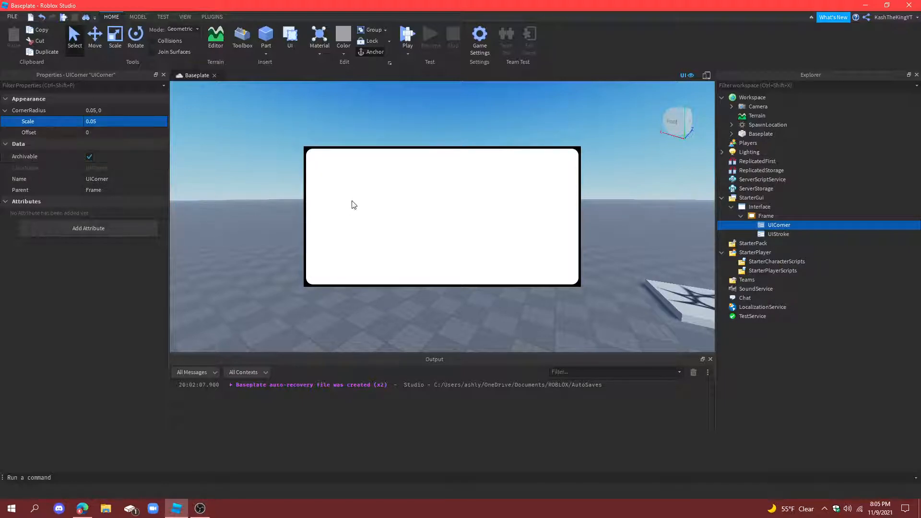
Step: Keep the UIStroke's ApplyStrokeMode on Border and set its LineJoinMode to Round
left_click(778, 234)
left_click(125, 115)
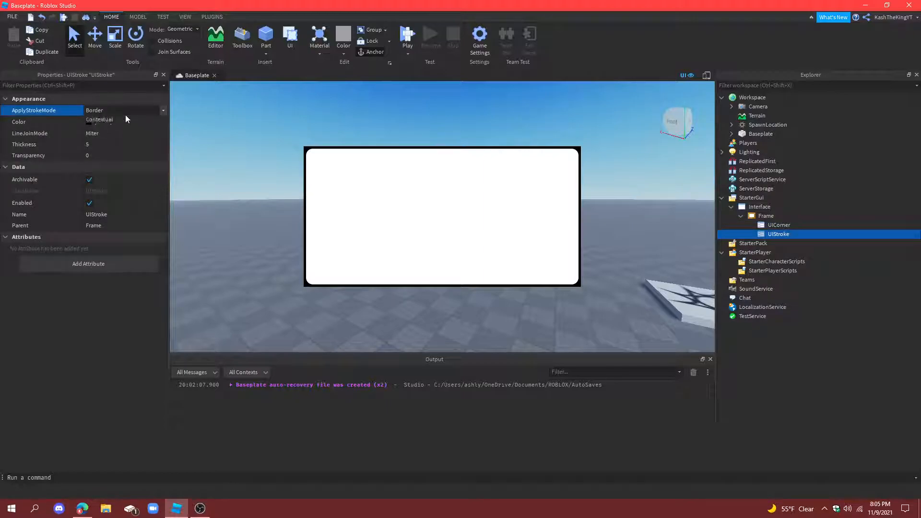
left_click(116, 122)
left_click(119, 114)
left_click(113, 120)
left_click(106, 132)
left_click(106, 158)
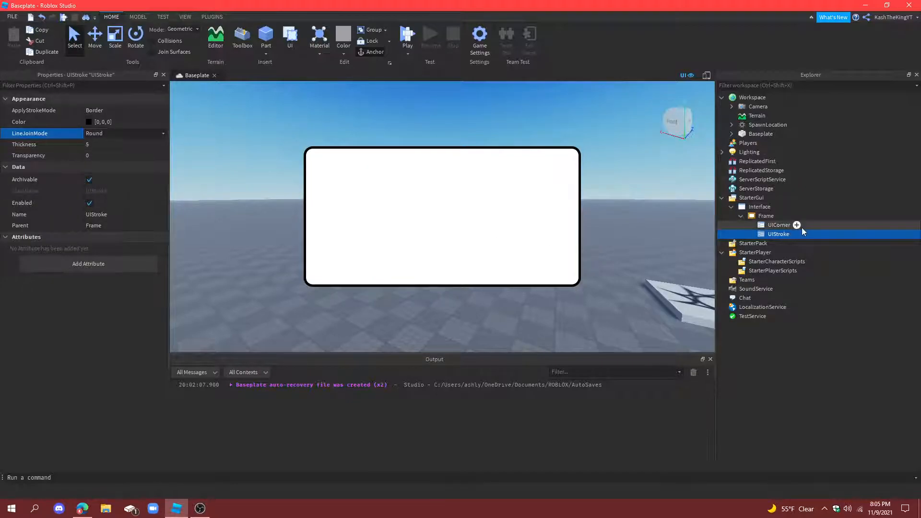
Step: Try 0.4 as the Frame's BackgroundTransparency and settle on 0.1
left_click(778, 216)
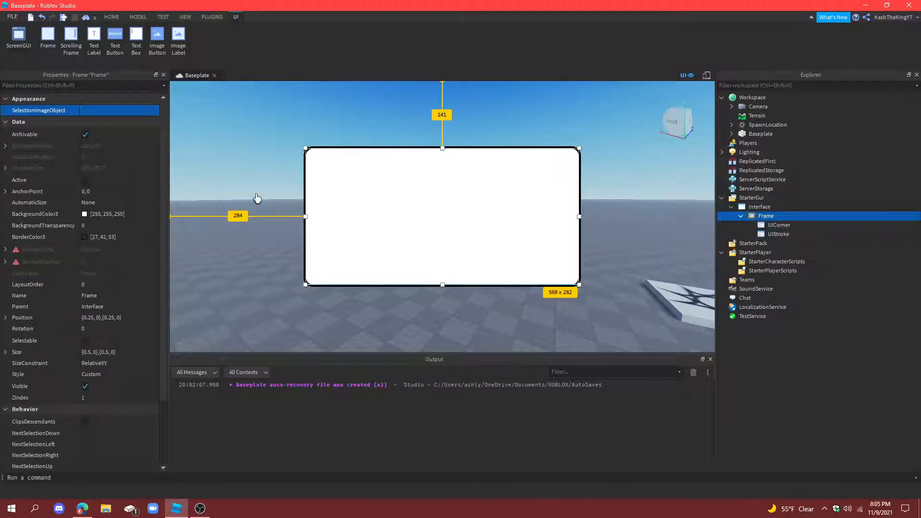
left_click(103, 225)
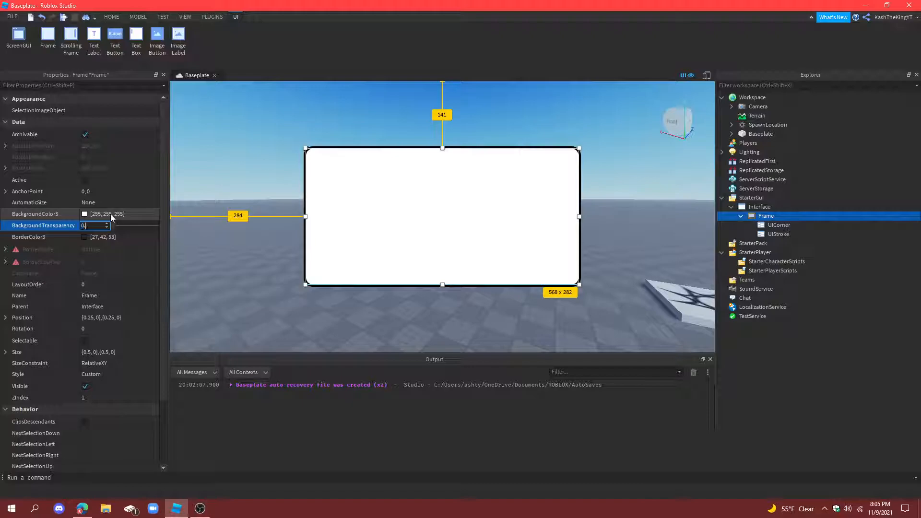
type("0.4")
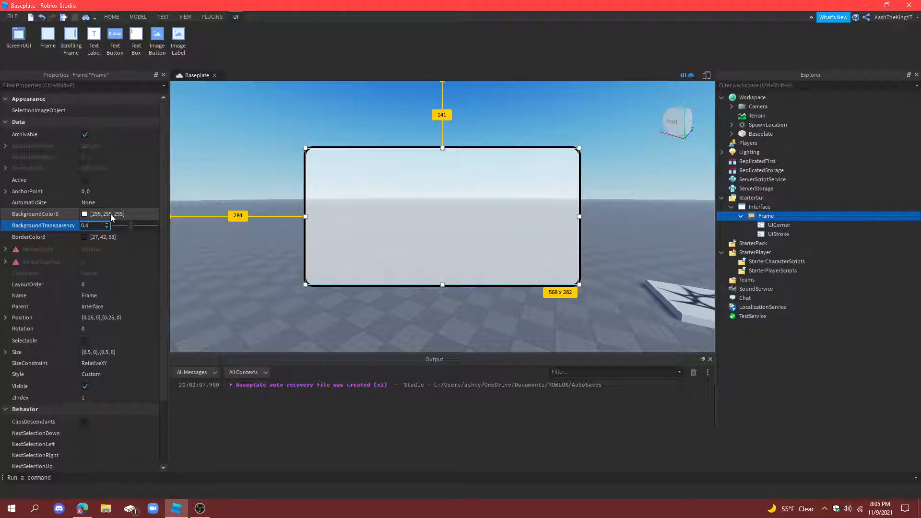
key("BackSpace")
type("25")
key("BackSpace")
key("BackSpace")
type("1")
key("Return")
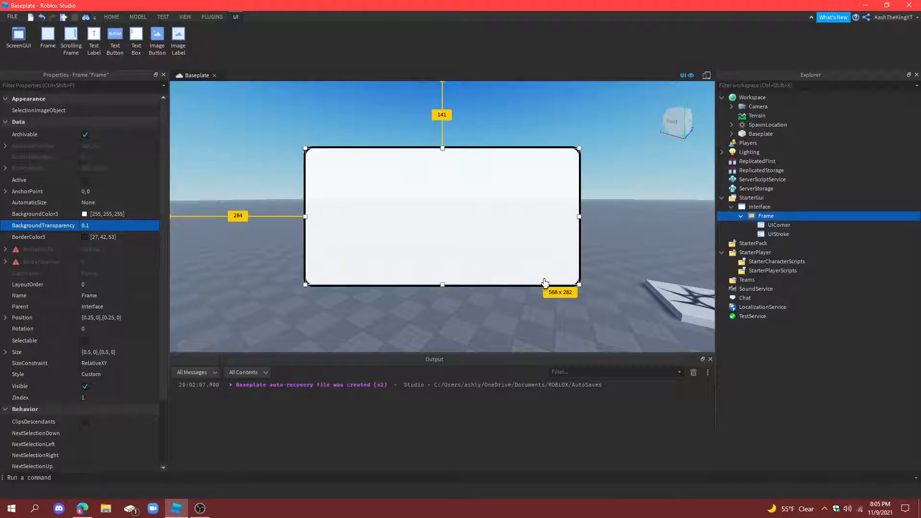
Step: Rename the Frame inside Interface to ChooseWeapon
left_click(564, 287)
right_click_drag(564, 286, 564, 286)
left_click(765, 217)
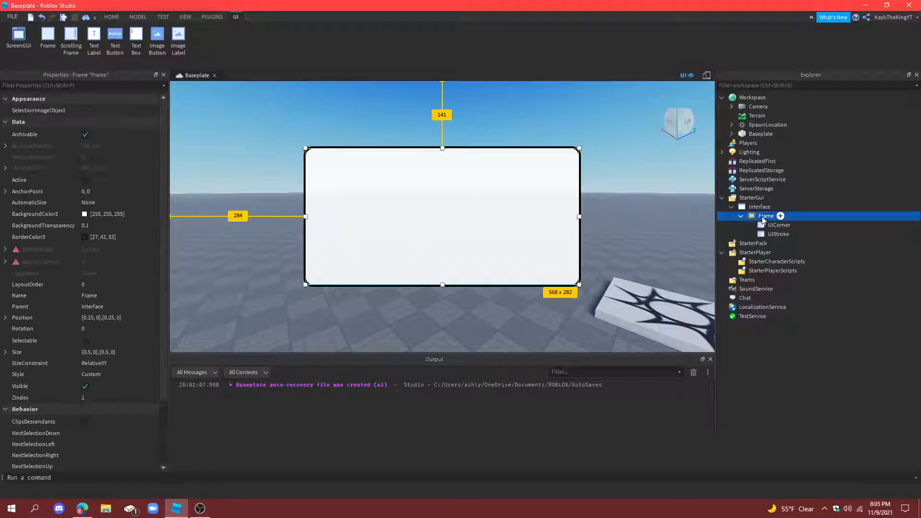
left_click(763, 217)
type("M")
key("BackSpace")
key("BackSpace")
key("BackSpace")
type("ChooseWeapon")
key("Return")
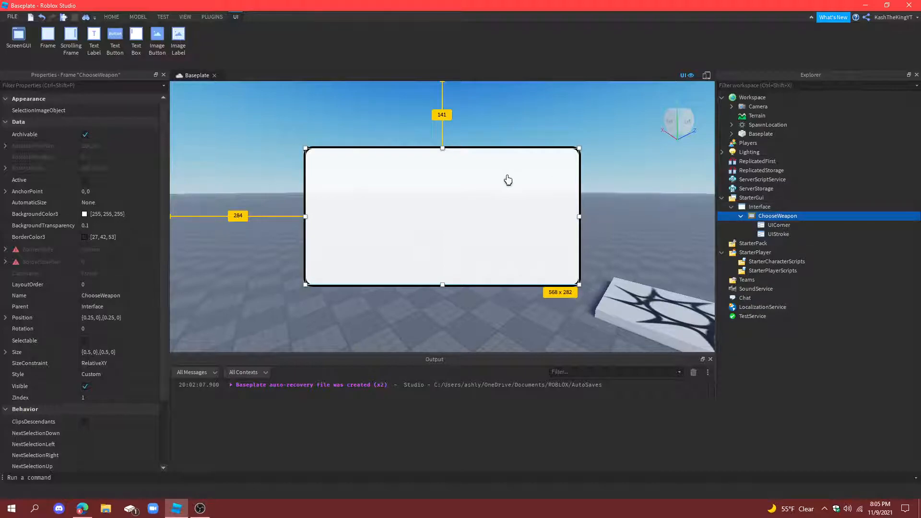
Step: Rename the frame inside Interface to ChooseSpawn
double_click(783, 218)
type("ChooseSpawn")
key("Return")
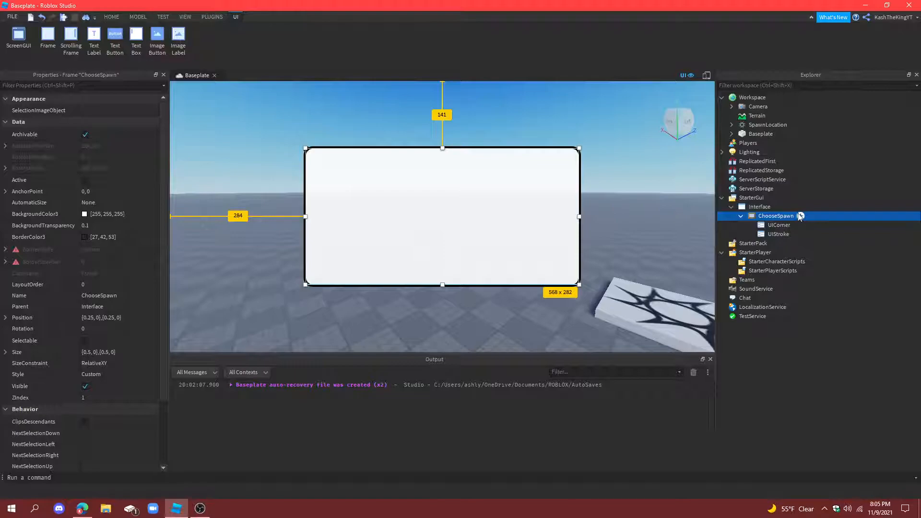
Step: Set the ChooseSpawn frame's BackgroundColor3 to the basic light blue 85, 170, 255
left_click(84, 214)
left_click_drag(428, 157, 661, 171)
left_click(619, 311)
left_click(608, 310)
left_click(581, 310)
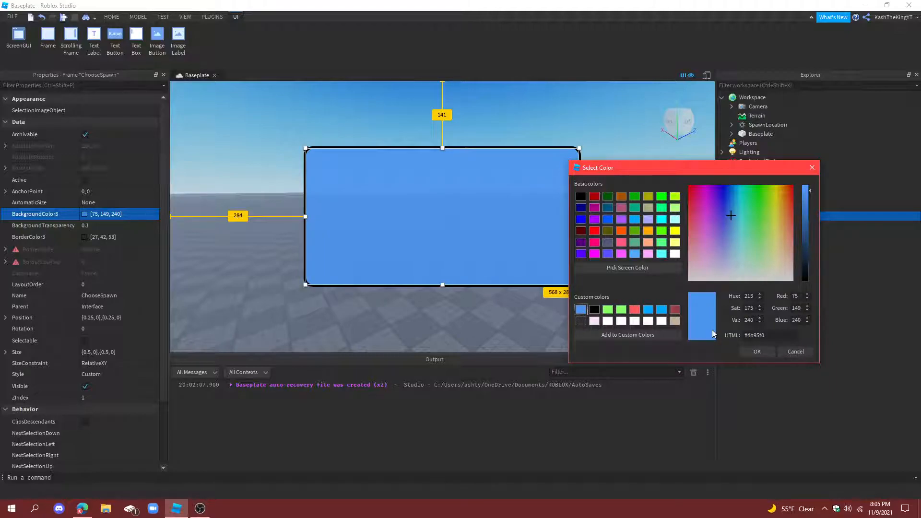
left_click(635, 254)
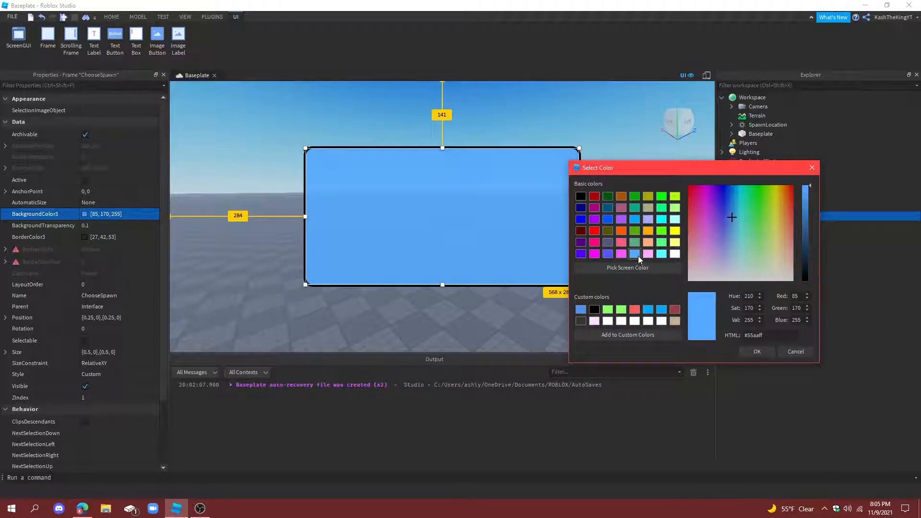
left_click(756, 353)
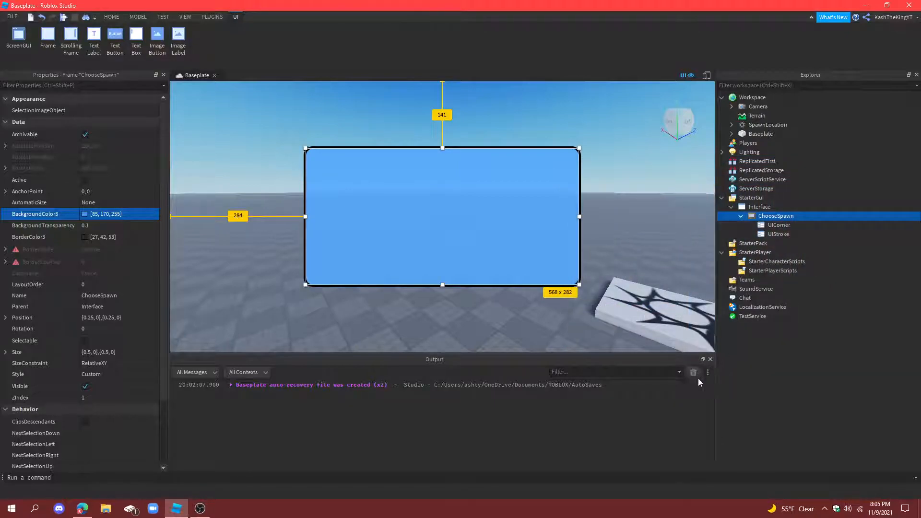
left_click(551, 338)
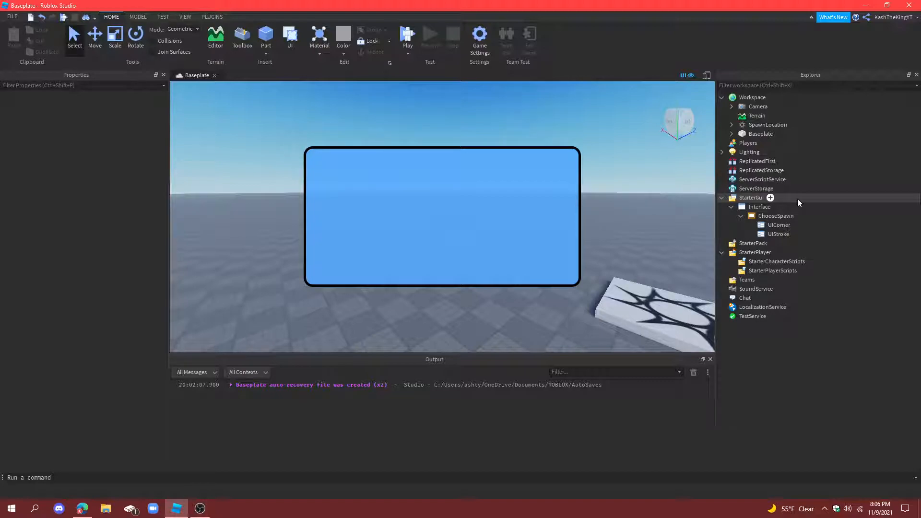
Step: Insert a UIGridLayout object into the ChooseSpawn frame
left_click(801, 217)
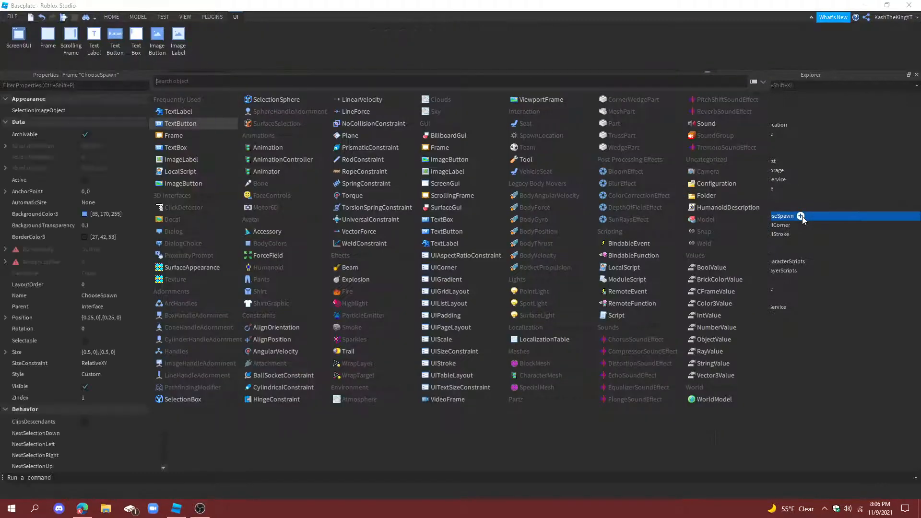
type("ui")
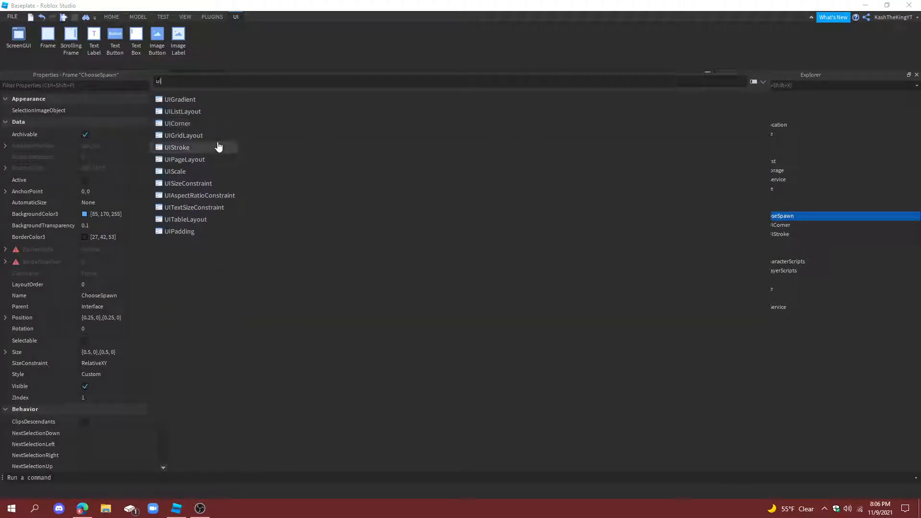
left_click(183, 136)
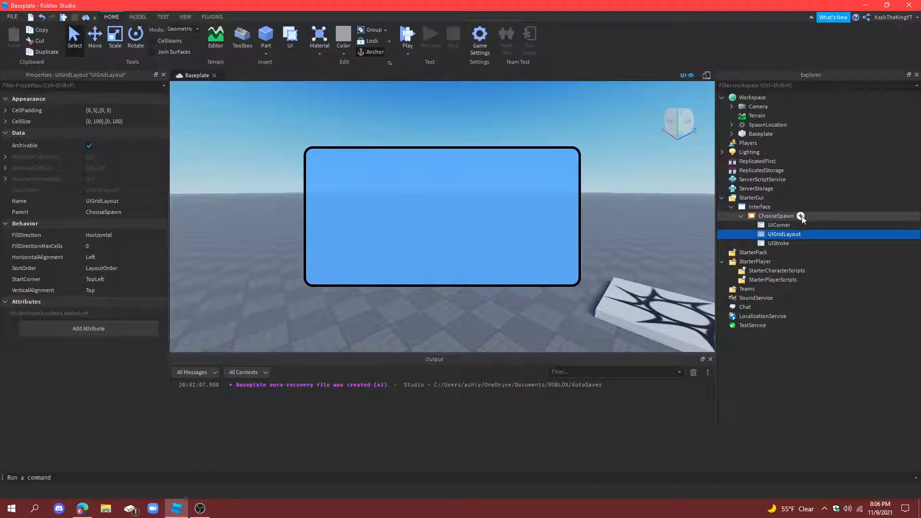
Step: Insert a TextButton into ChooseSpawn and try to move it freely within the grid layout
left_click(800, 215)
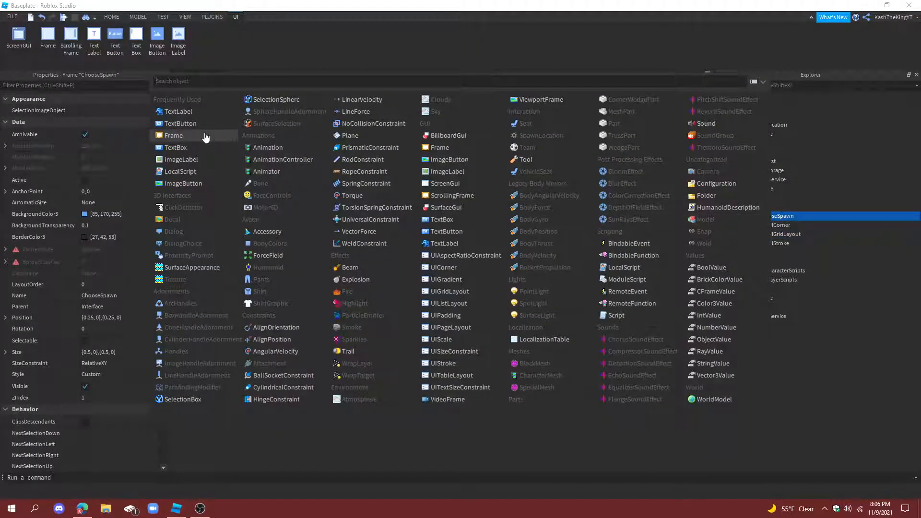
type("butt")
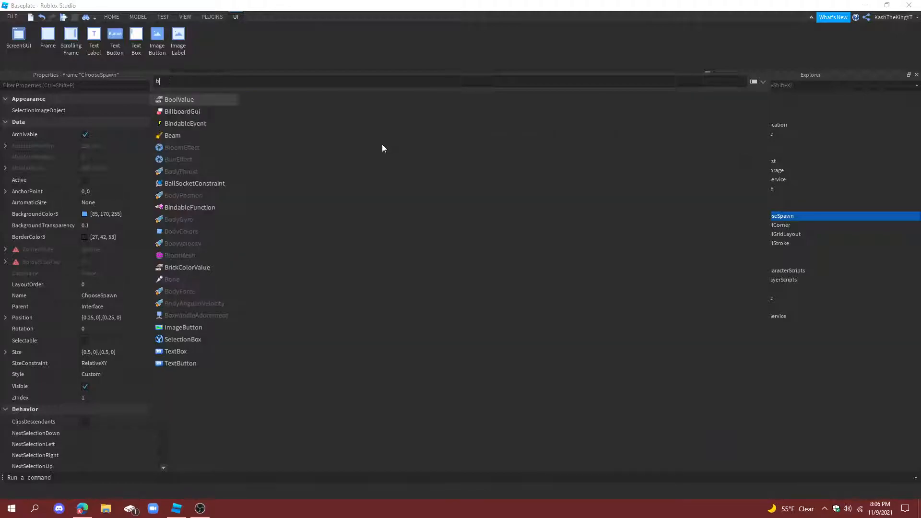
key("Down")
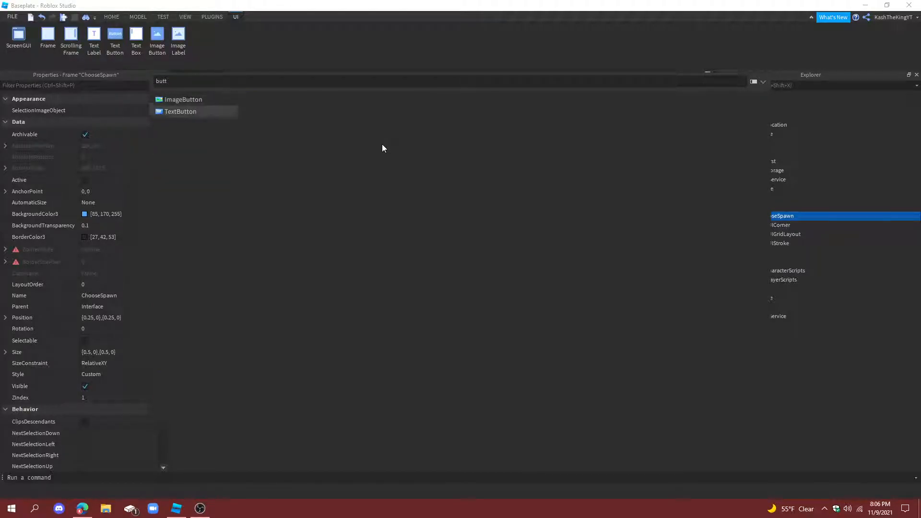
key("Return")
left_click_drag(339, 158, 323, 201)
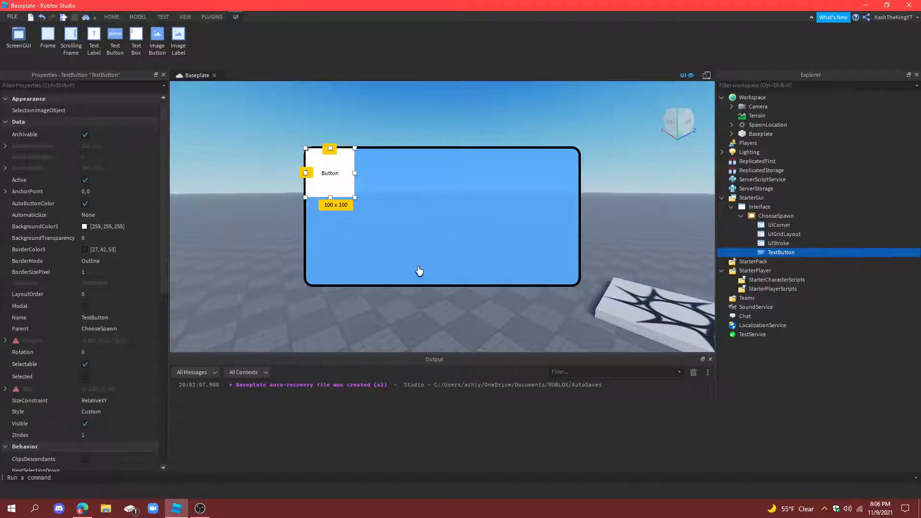
Step: Insert a Frame into ChooseSpawn and move the UIGridLayout and TextButton inside it
left_click(787, 215)
left_click(798, 215)
type("fr")
left_click(189, 103)
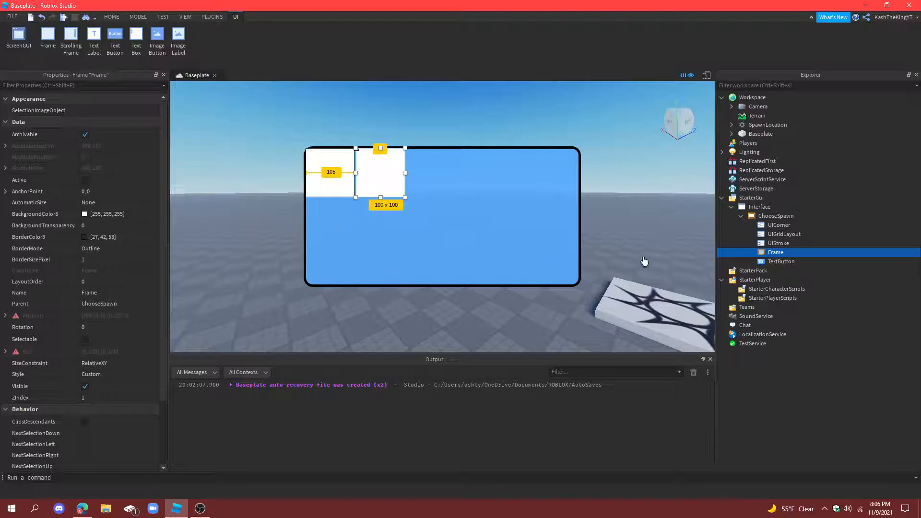
mouse_move(779, 234)
left_mouse_down()
mouse_move(781, 261)
mouse_move(783, 243)
left_mouse_up()
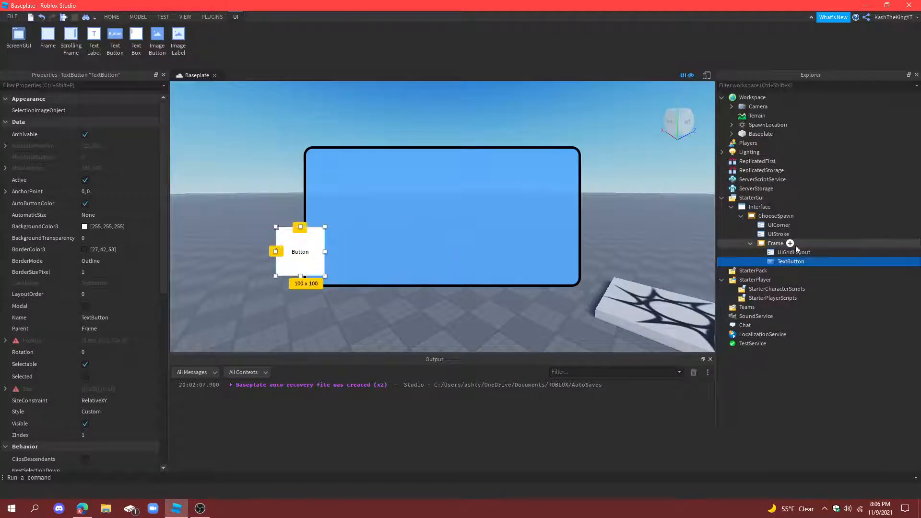
Step: Resize the inner Frame to about 568 x 222 across ChooseSpawn's full width, leaving a band above and a thin margin below
left_click(798, 245)
left_click_drag(573, 250, 579, 162)
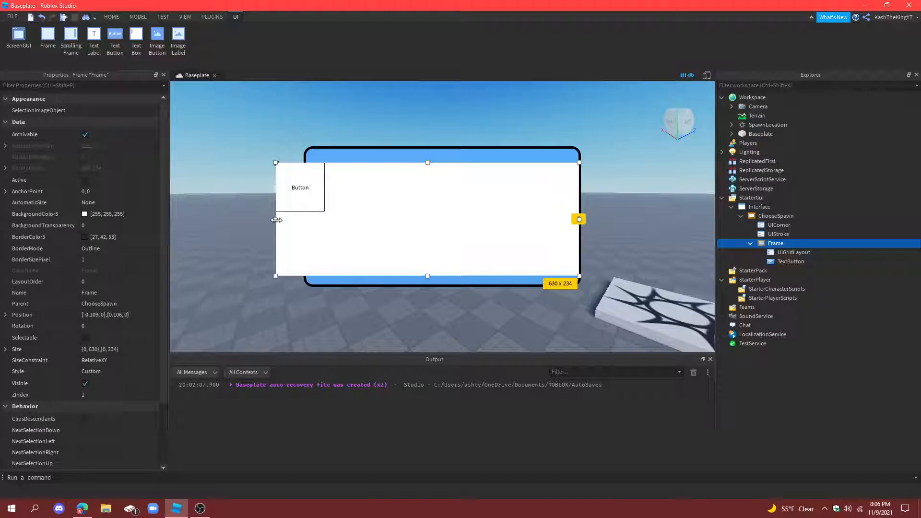
left_click_drag(276, 219, 305, 220)
left_click_drag(443, 275, 444, 279)
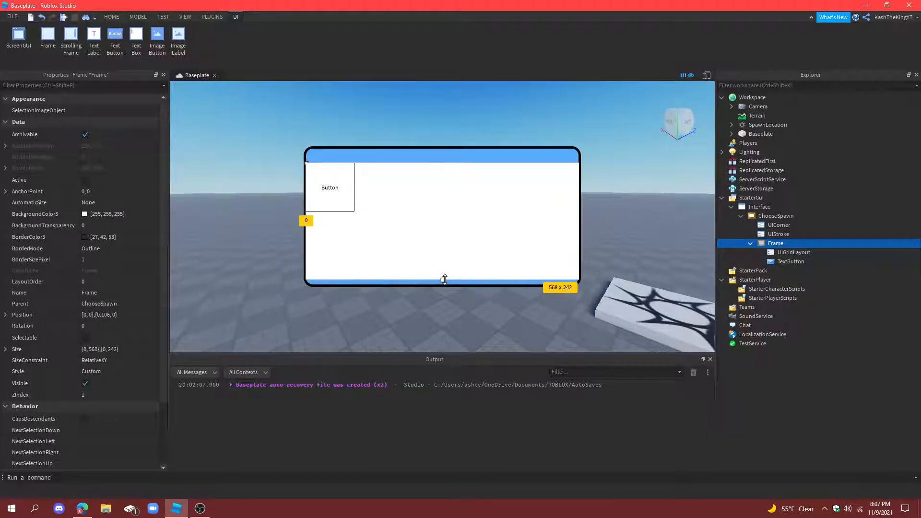
left_click_drag(442, 163, 443, 170)
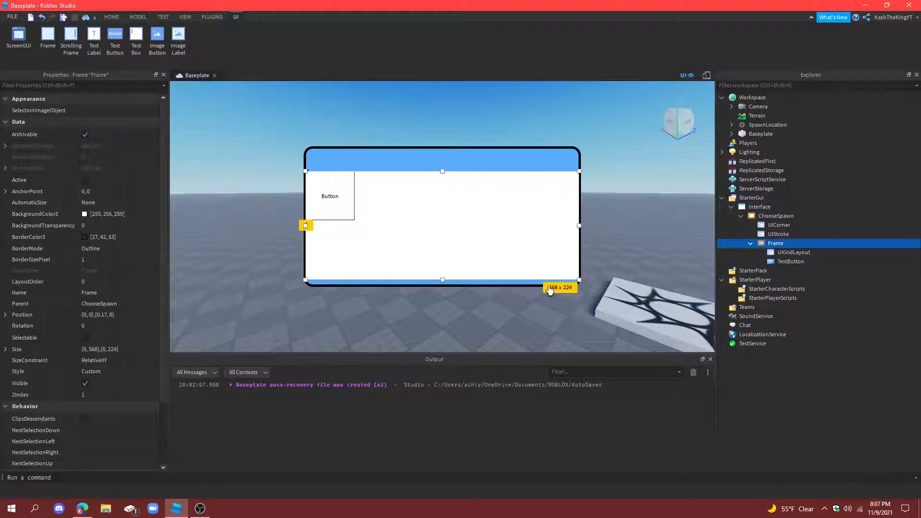
left_click_drag(441, 279, 441, 278)
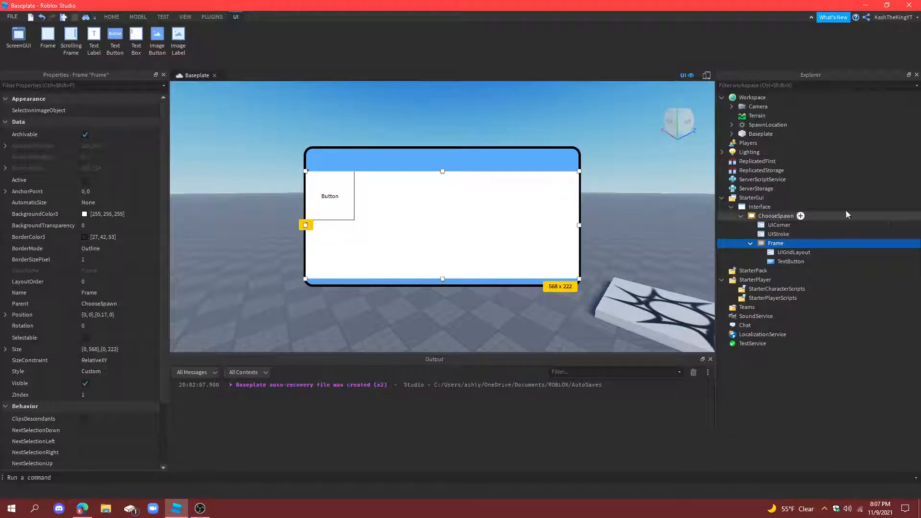
Step: Rename the inner Frame inside ChooseSpawn to Spawns
double_click(774, 243)
type("Spawns")
key("Return")
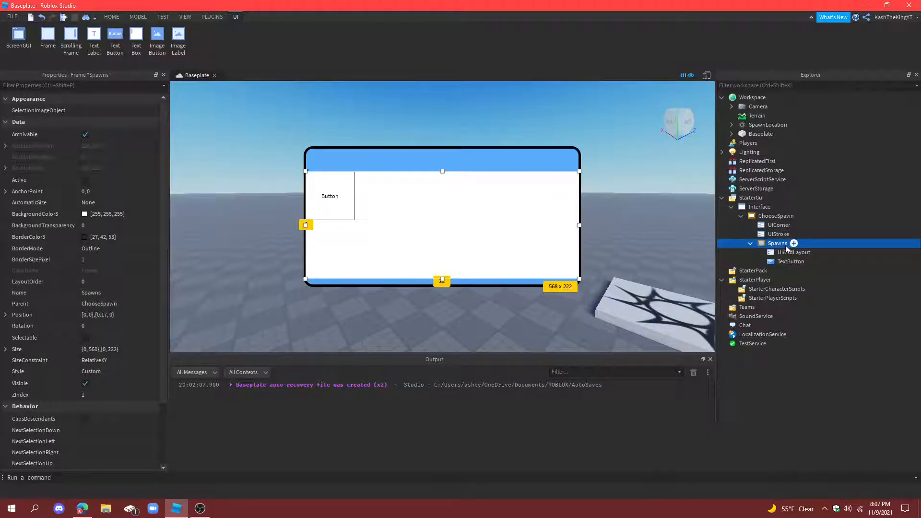
Step: Set the Spawns frame's BorderSizePixel to 0 and its BackgroundTransparency to 1
left_click(117, 259)
type("0")
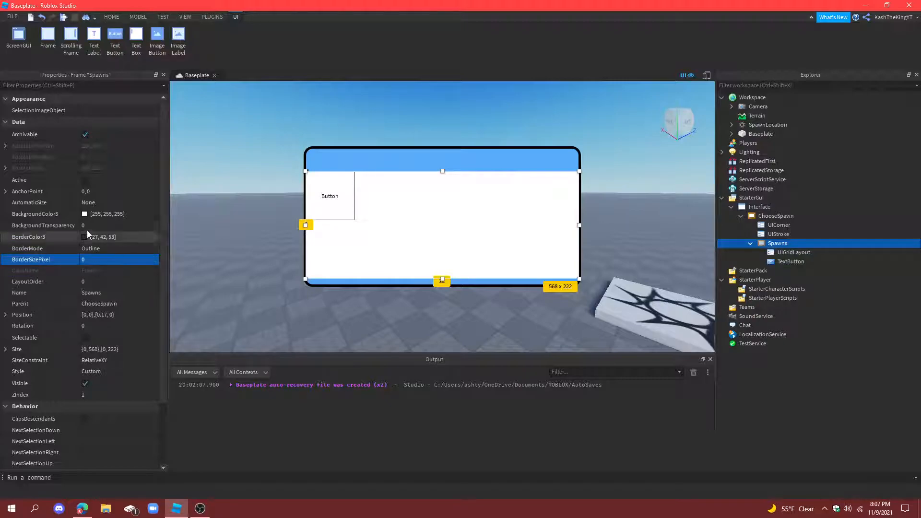
left_click(85, 226)
type("1")
key("Return")
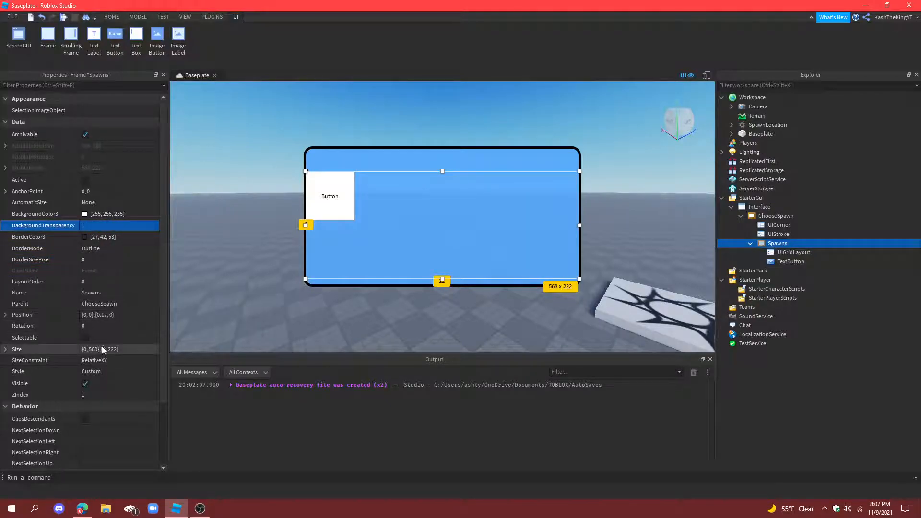
Step: Clear the Toolbox search and browse the marketplace plugins to find AutoScale Lite
left_click(218, 17)
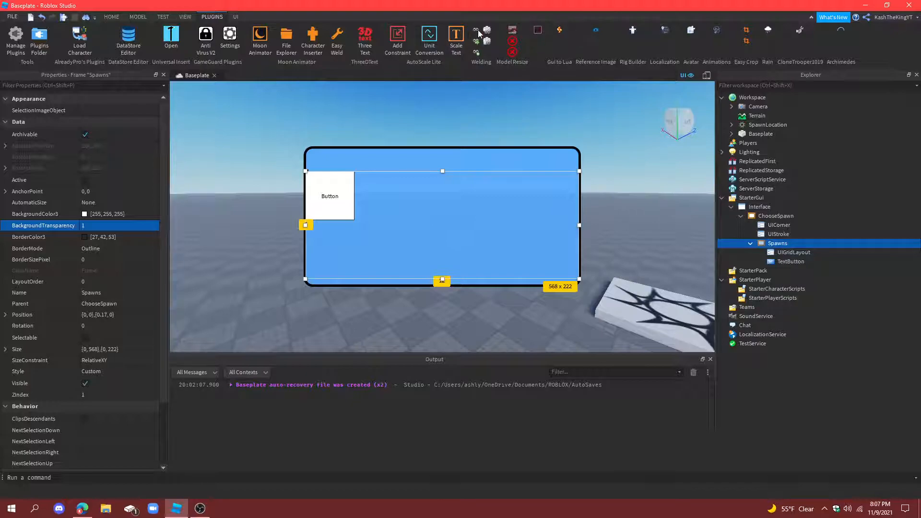
left_click(112, 17)
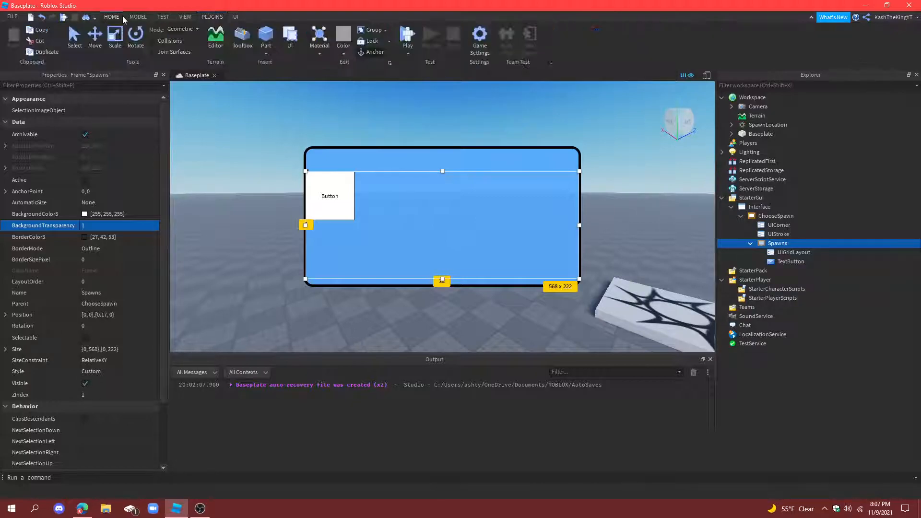
left_click(239, 39)
left_click(23, 108)
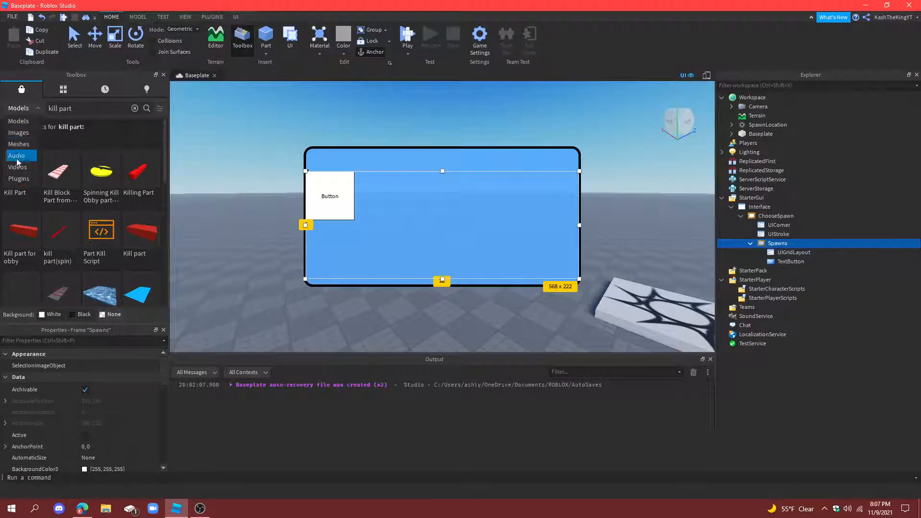
left_click(17, 177)
key("BackSpace")
key("BackSpace")
key("BackSpace")
key("BackSpace")
key("BackSpace")
key("BackSpace")
key("BackSpace")
key("BackSpace")
key("BackSpace")
key("Return")
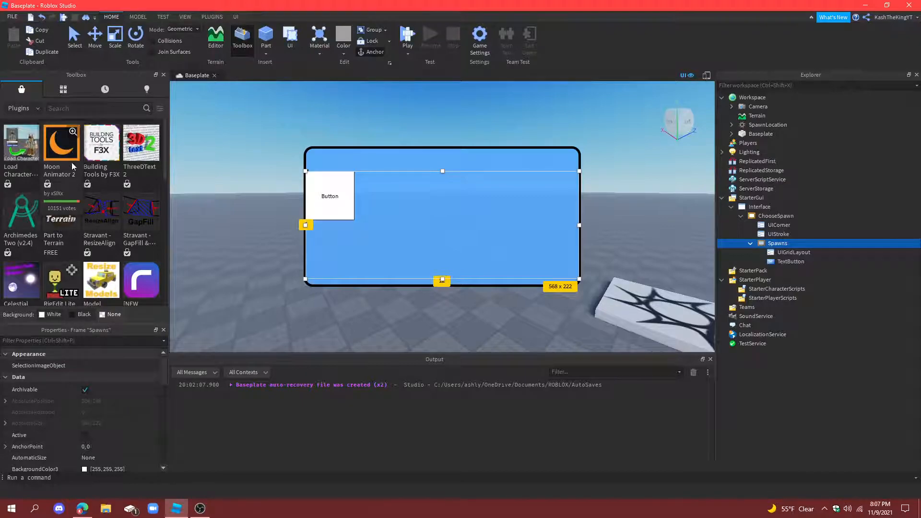
scroll(71, 164, "down", 5)
scroll(28, 224, "up", 4)
scroll(27, 288, "down", 5)
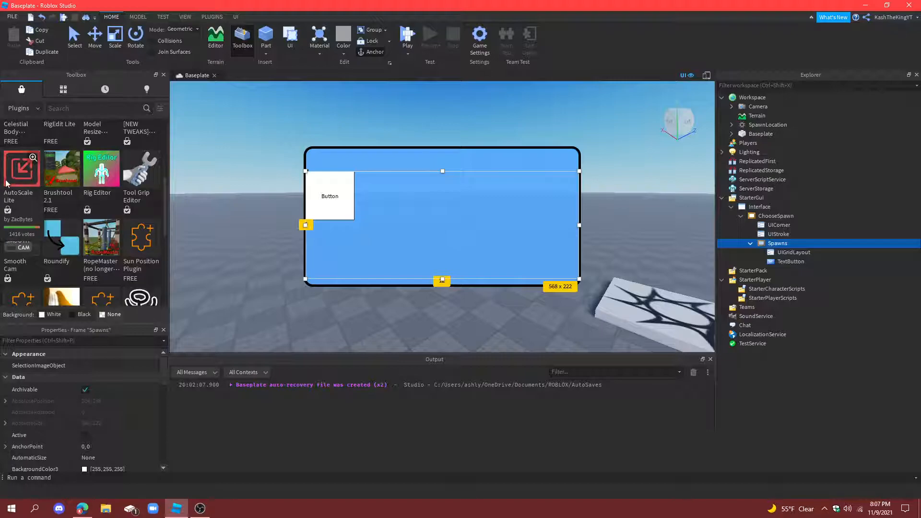
left_click(164, 75)
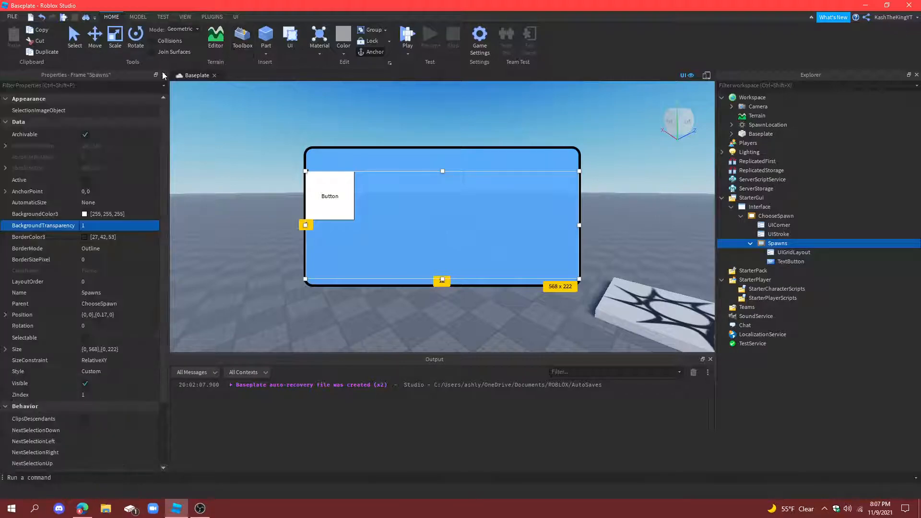
Step: Convert the Spawns frame's position and size to scale units with AutoScale Lite's Unit Conversion
left_click(212, 17)
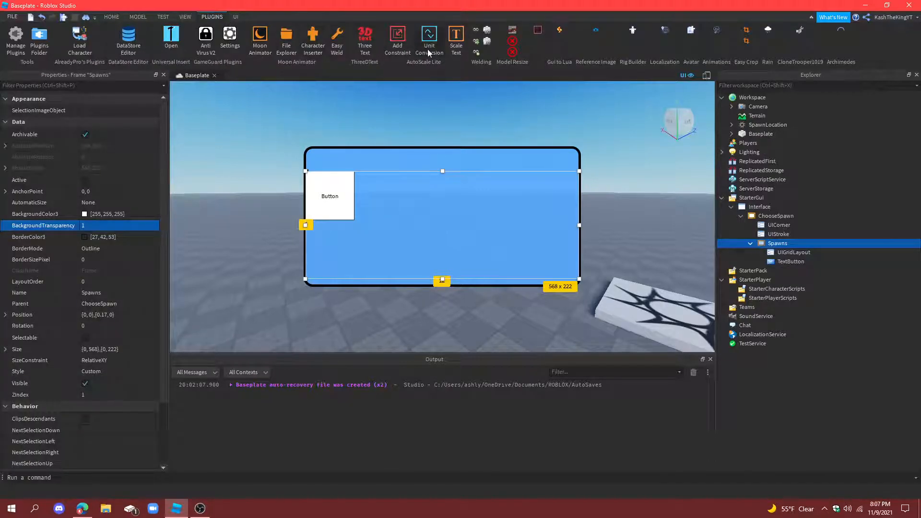
left_click(427, 49)
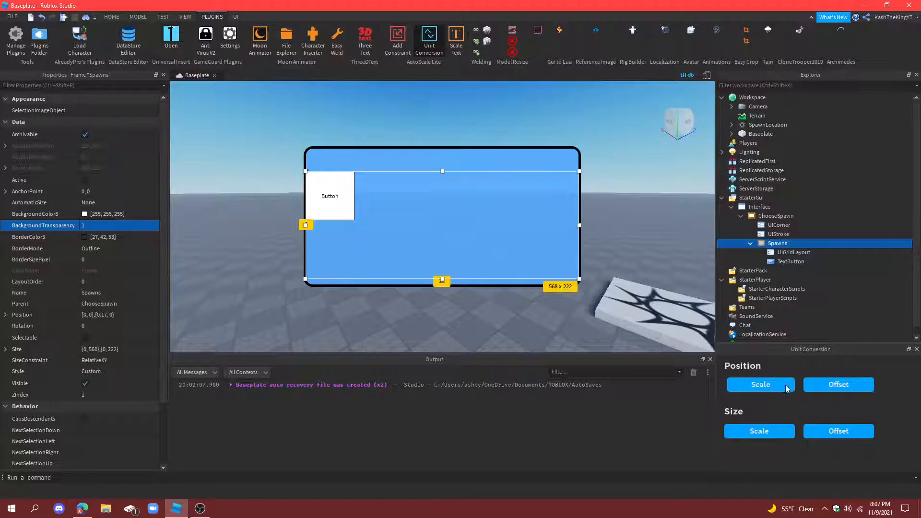
left_click(758, 388)
left_click(759, 431)
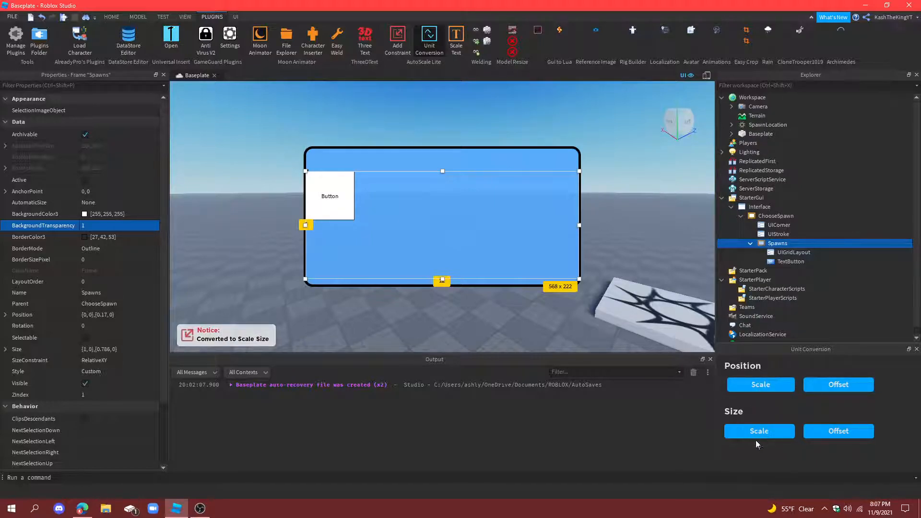
left_click(916, 350)
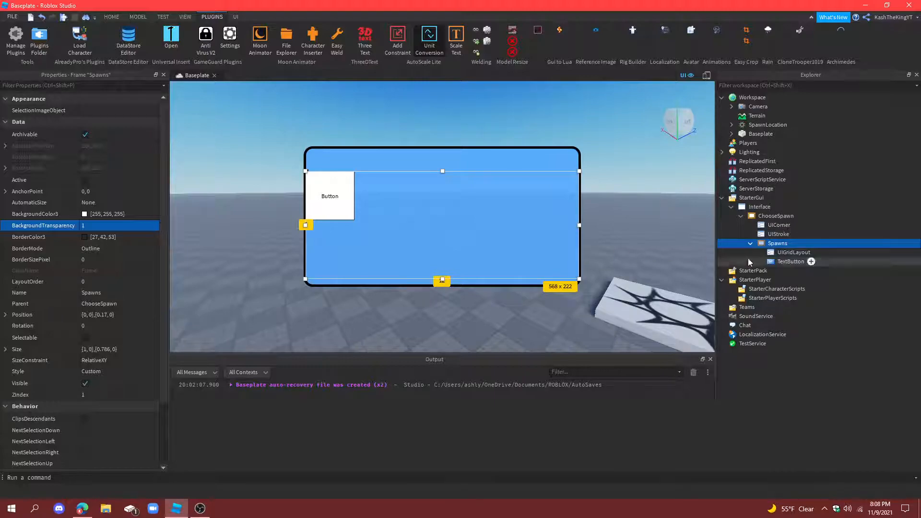
Step: Rename the TextButton inside the Spawns frame to Spawn1
left_click(766, 254)
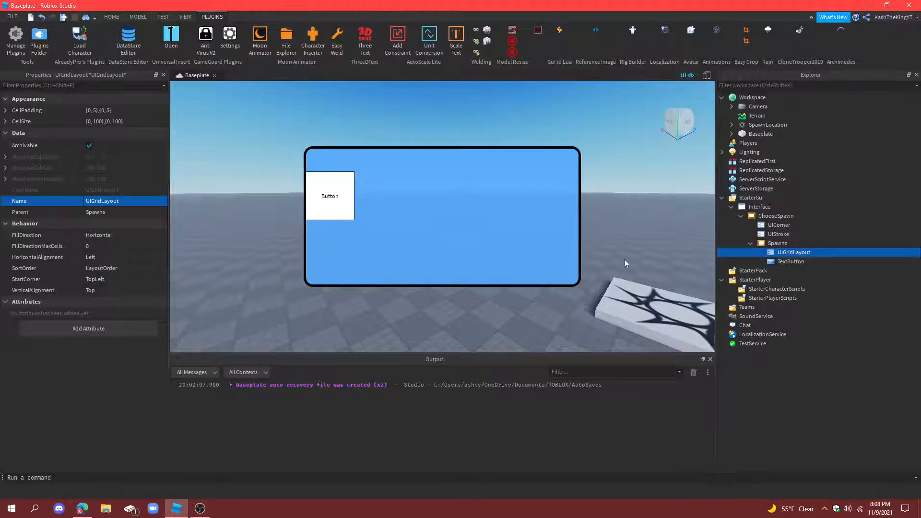
left_click(553, 211)
left_click(786, 261)
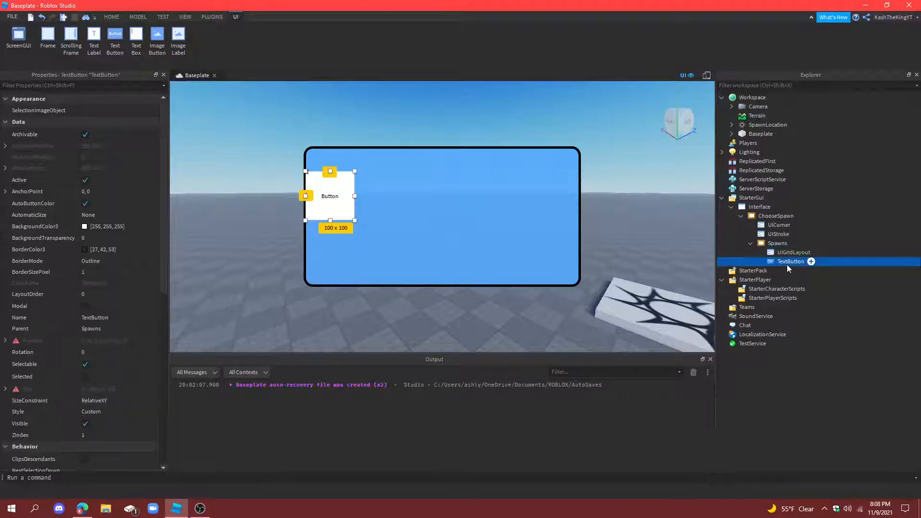
left_click(787, 262)
type("Spawn1")
key("Return")
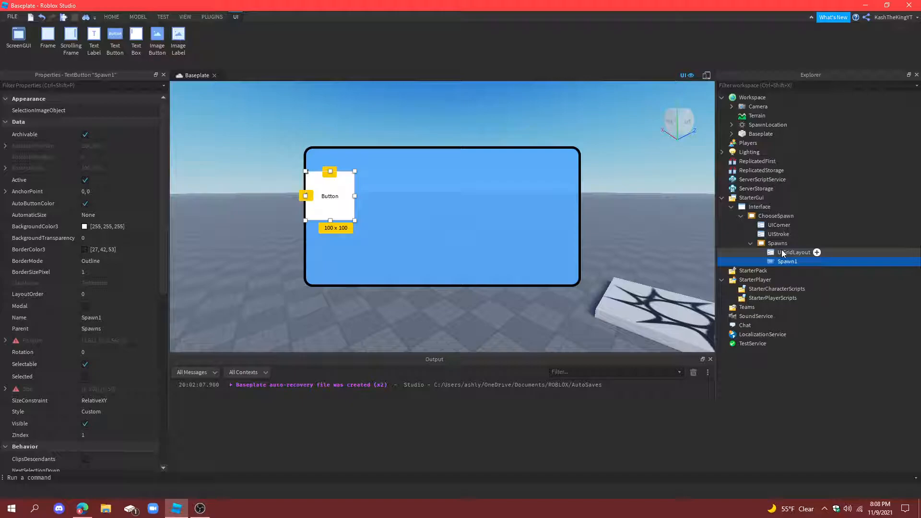
Step: Duplicate Spawn1 twice and rename the copies Spawn2 and Spawn3
key("ctrl+d")
key("ctrl+d")
double_click(787, 280)
type("3")
key("Return")
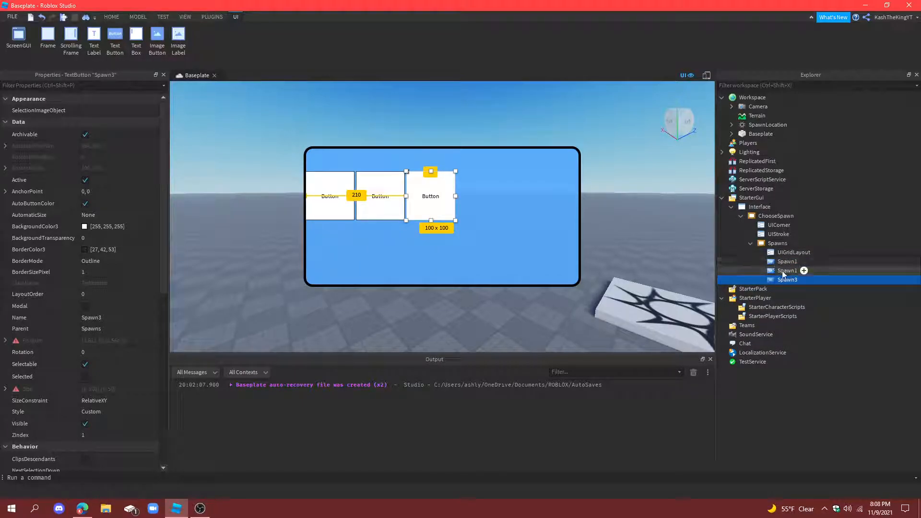
double_click(786, 270)
type("2")
key("Return")
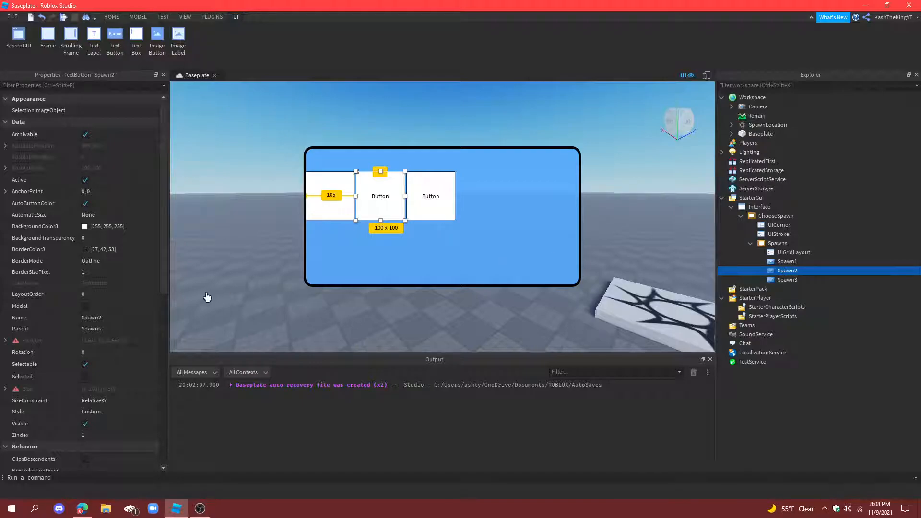
Step: Set the LayoutOrder to 1 for Spawn2 and to 2 for Spawn3
scroll(124, 433, "down", 3)
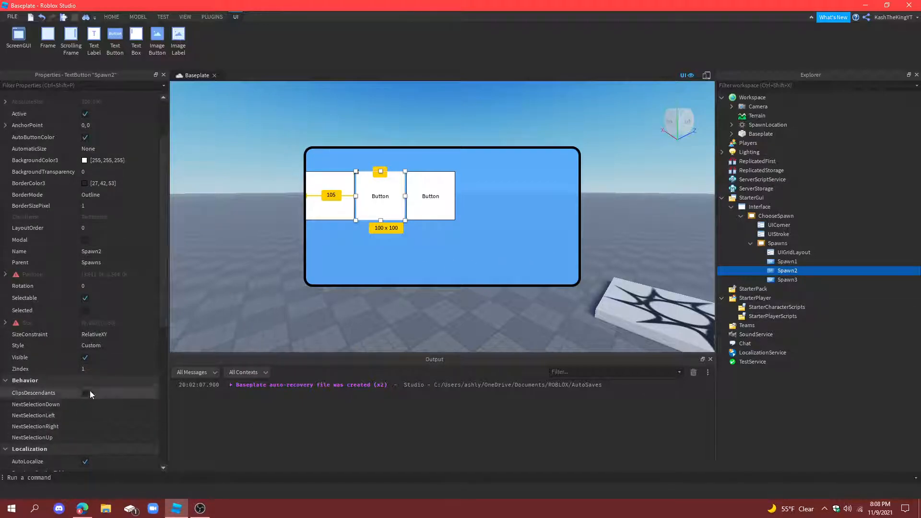
scroll(97, 379, "down", 2)
scroll(97, 379, "up", 5)
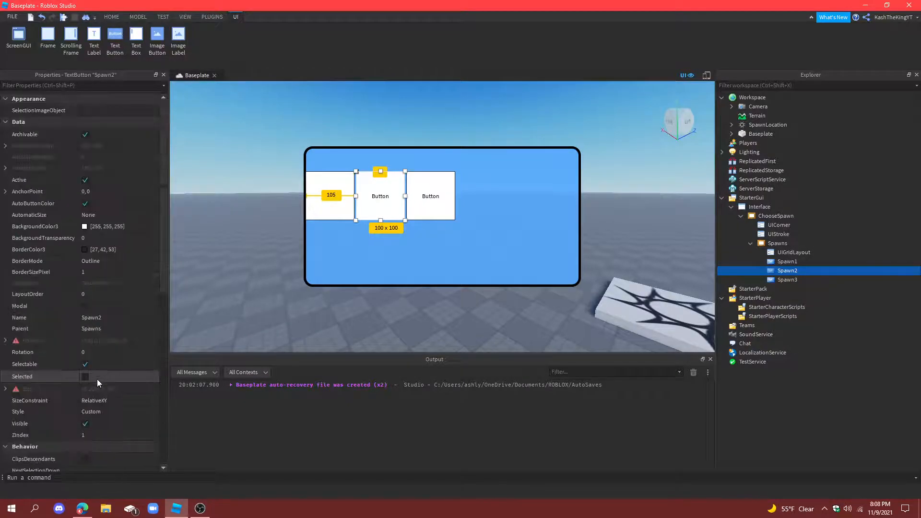
left_click(97, 293)
left_click(781, 281)
left_click(96, 293)
type("2")
key("Return")
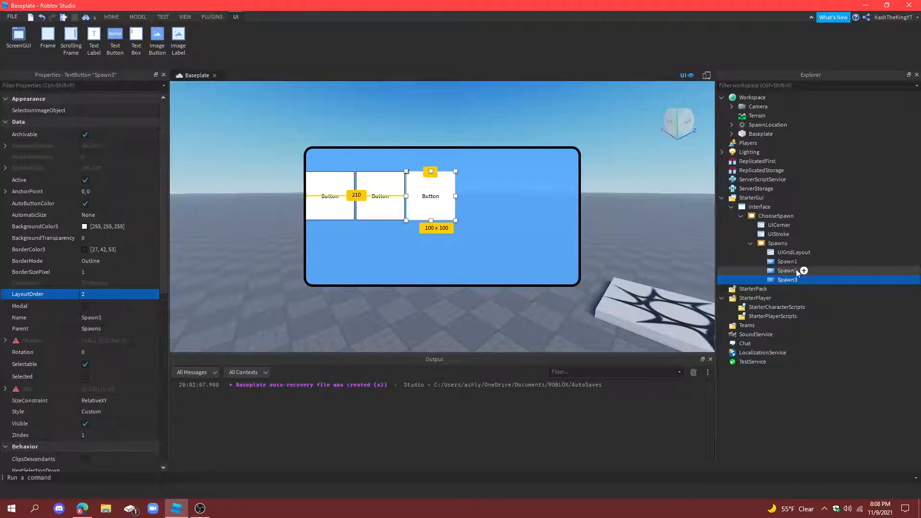
Step: Change the text displayed on the Spawn1 button to "Spawn 1"
left_click(787, 262)
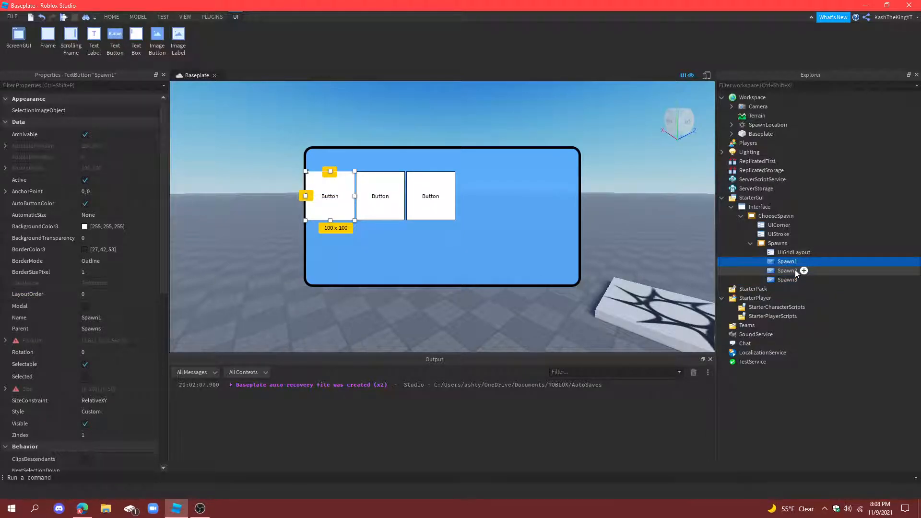
left_click(331, 203)
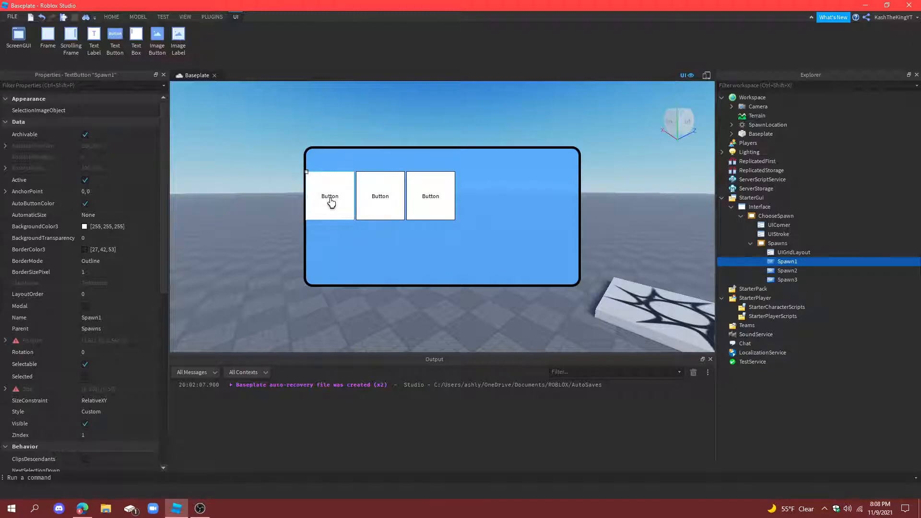
type("Spawn 11")
key("Return")
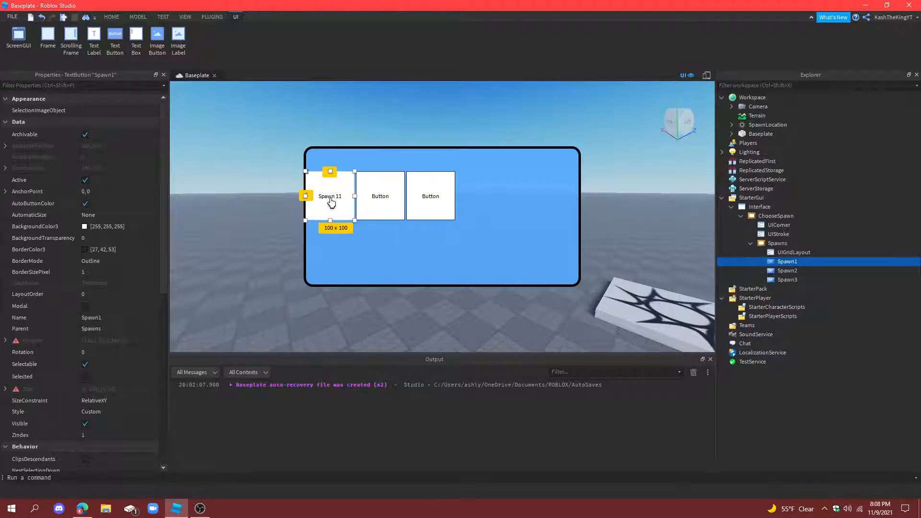
left_click(331, 202)
key("BackSpace")
key("Return")
Step: Change the displayed text to "Spawn 2" on the Spawn2 button and "Spawn 3" on the Spawn3 button
double_click(380, 211)
type("Spawn 2")
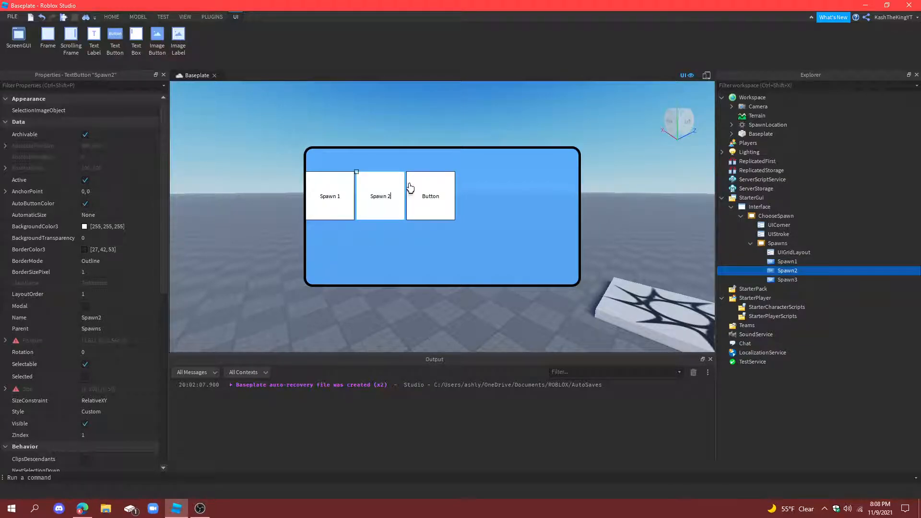
double_click(411, 187)
key("ctrl+a")
key("BackSpace")
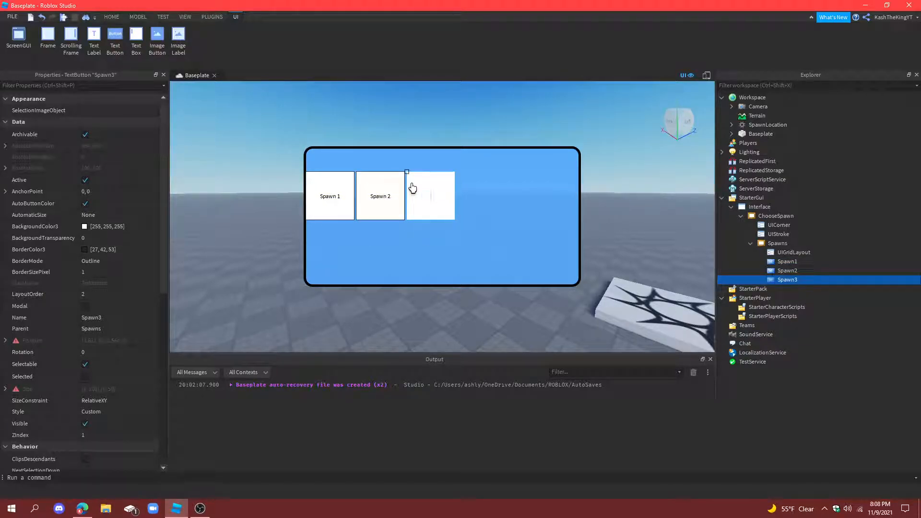
type("Spawn 3")
key("Return")
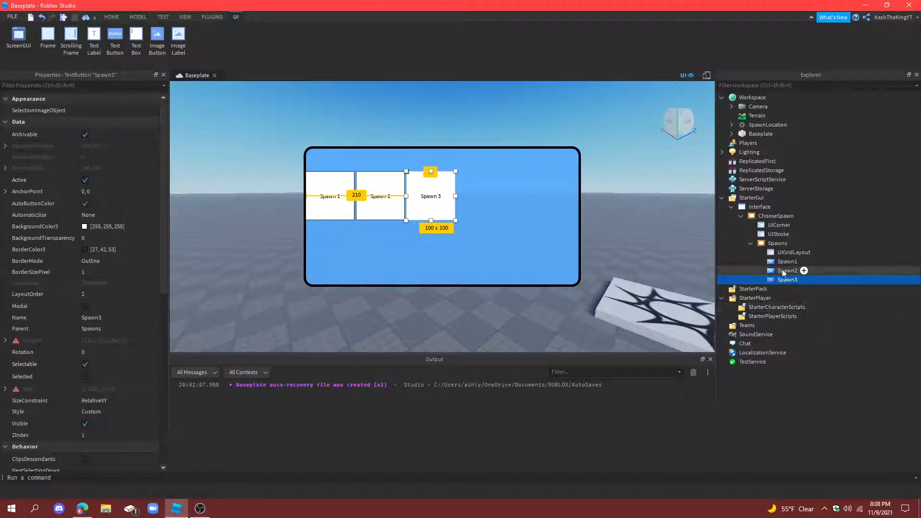
Step: Try blue #4b95f0 as the background colour of Spawn1, Spawn2 and Spawn3, and return them to white
left_click(752, 263)
left_click(846, 404)
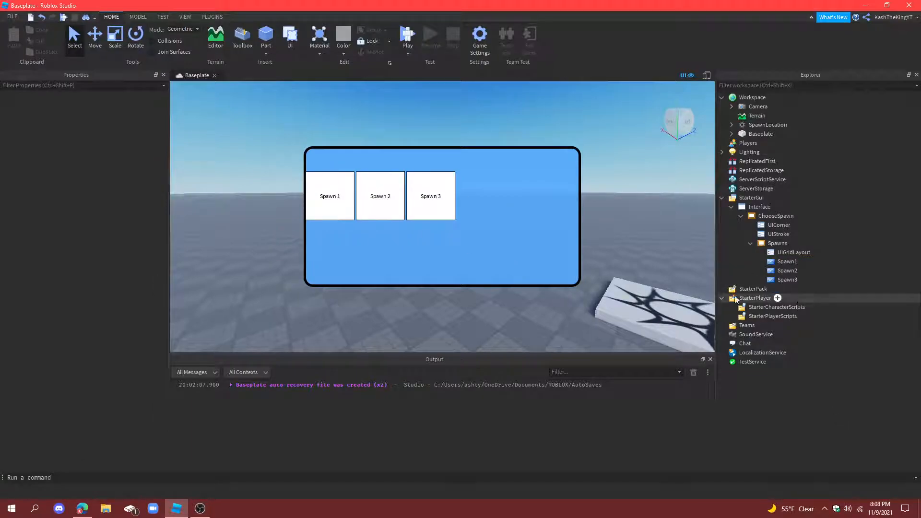
left_click(791, 269)
left_click(789, 263)
left_click(786, 278, "shift")
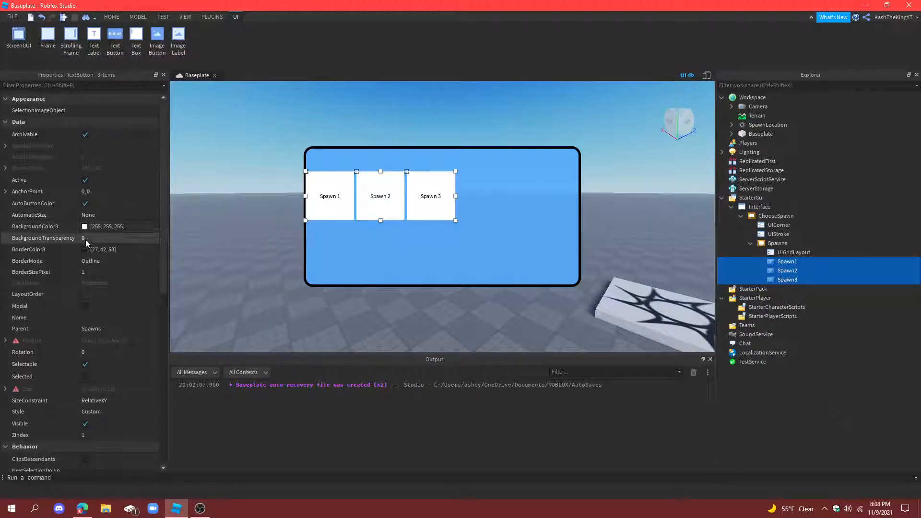
left_click(84, 226)
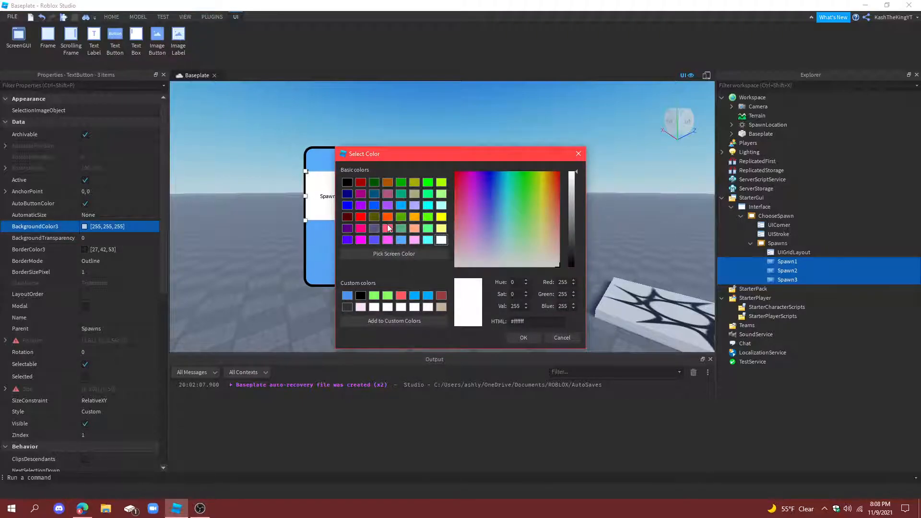
left_click_drag(386, 155, 625, 163)
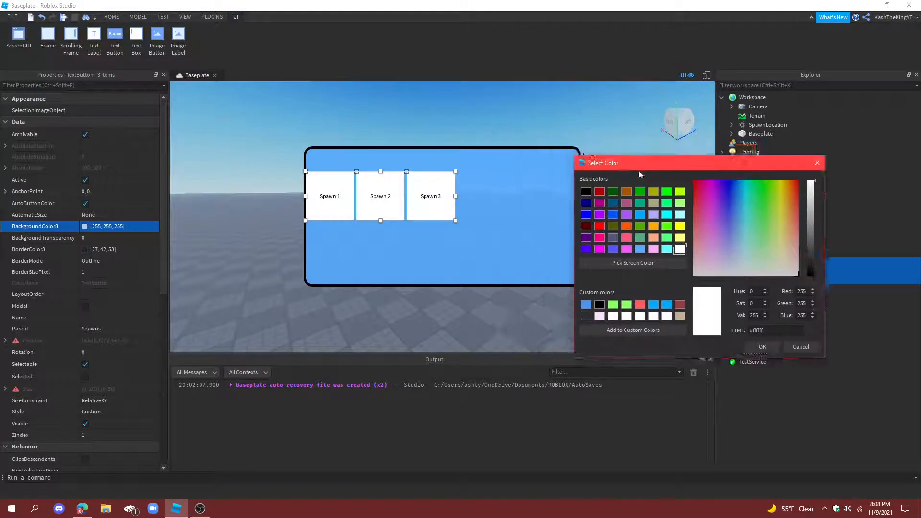
left_click(586, 305)
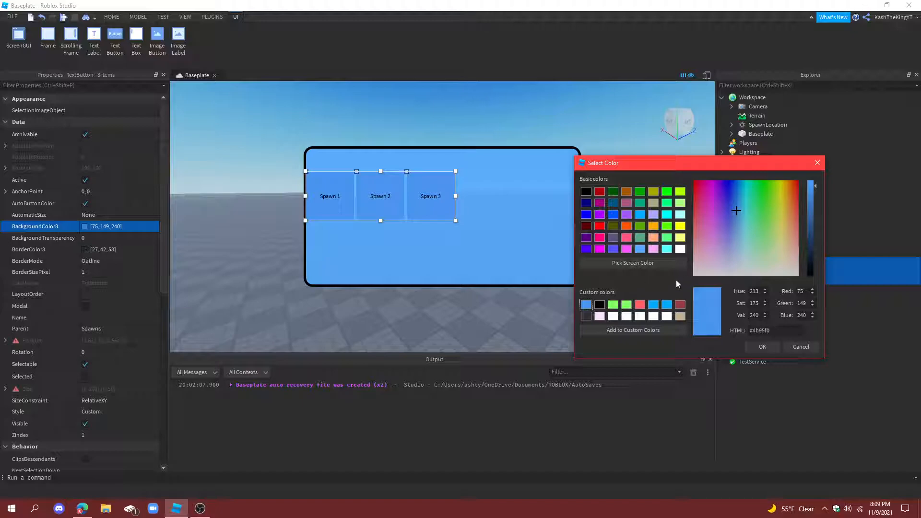
left_click(613, 316)
left_click(762, 346)
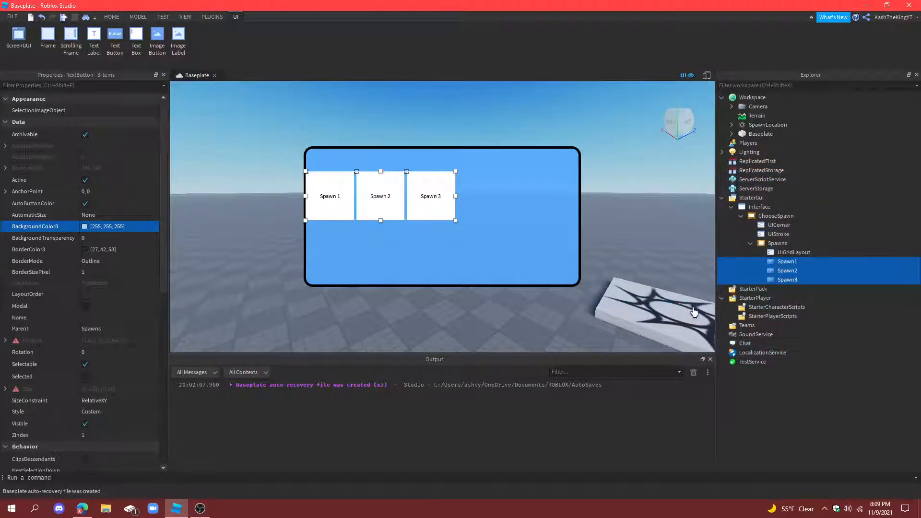
Step: Copy ChooseSpawn's UICorner and UIStroke into each of the Spawn1, Spawn2 and Spawn3 buttons
left_click(778, 234)
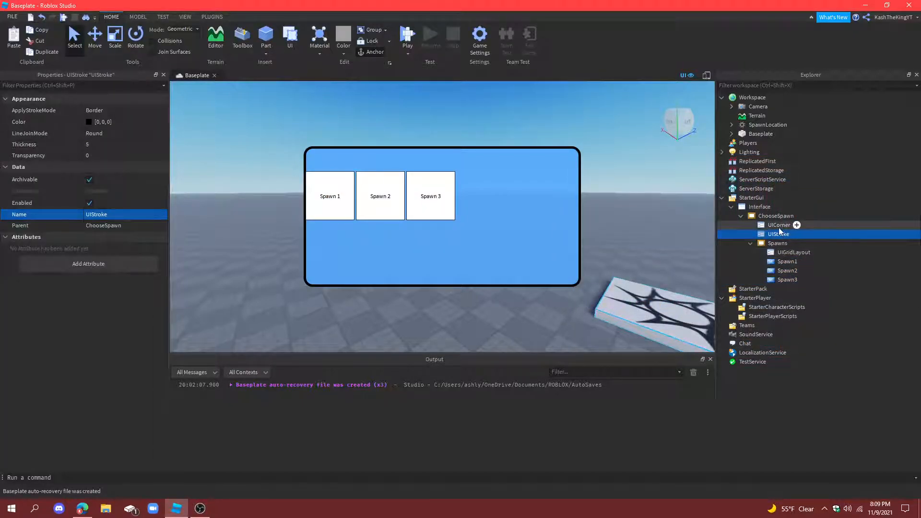
left_click(779, 225, "ctrl")
key("ctrl+c")
left_click(787, 262)
key("ctrl+v")
left_click(789, 290)
key("ctrl+v")
left_click(788, 316)
key("ctrl+v")
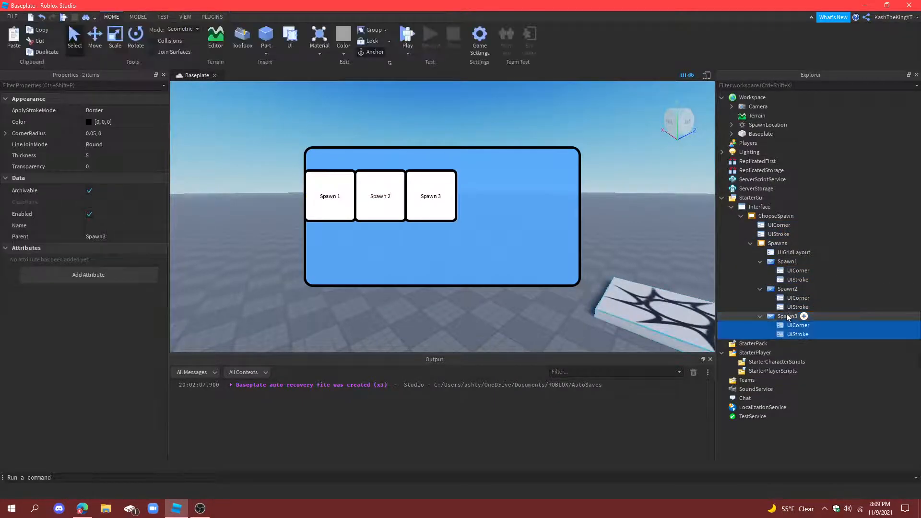
Step: Turn on TextScaled for the Spawn1, Spawn2 and Spawn3 buttons together
left_click(784, 253)
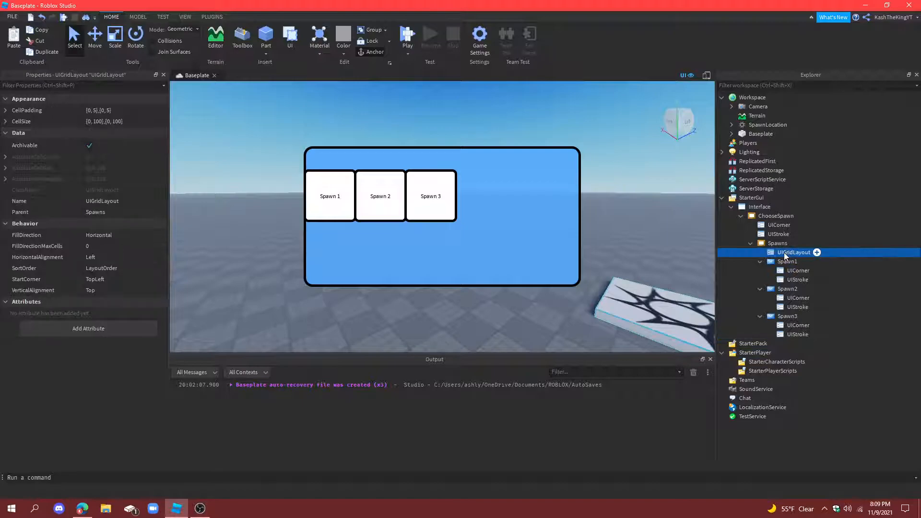
left_click(787, 262)
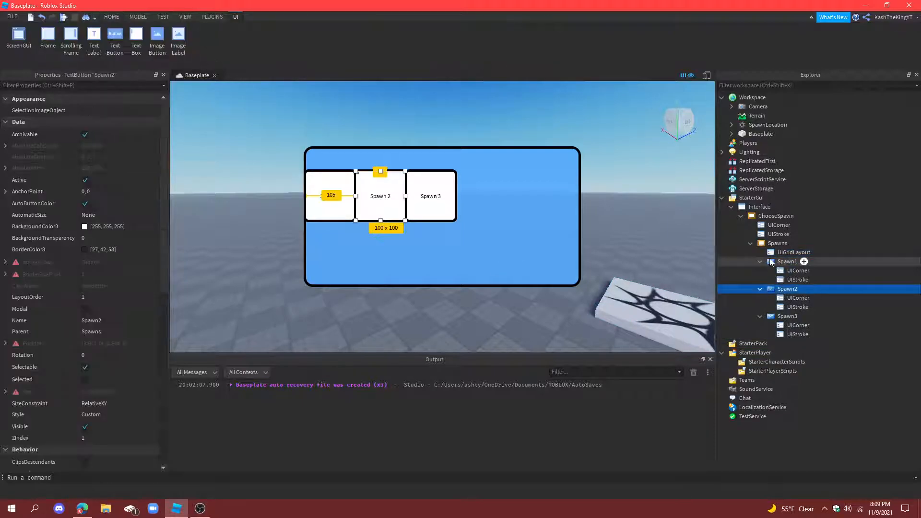
left_click(787, 289, "ctrl")
left_click(787, 316, "ctrl")
scroll(146, 344, "down", 10)
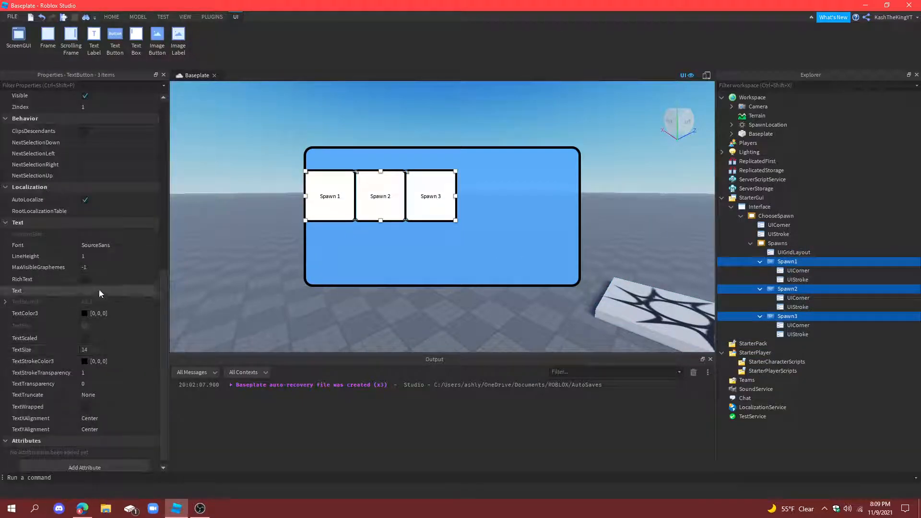
left_click(113, 340)
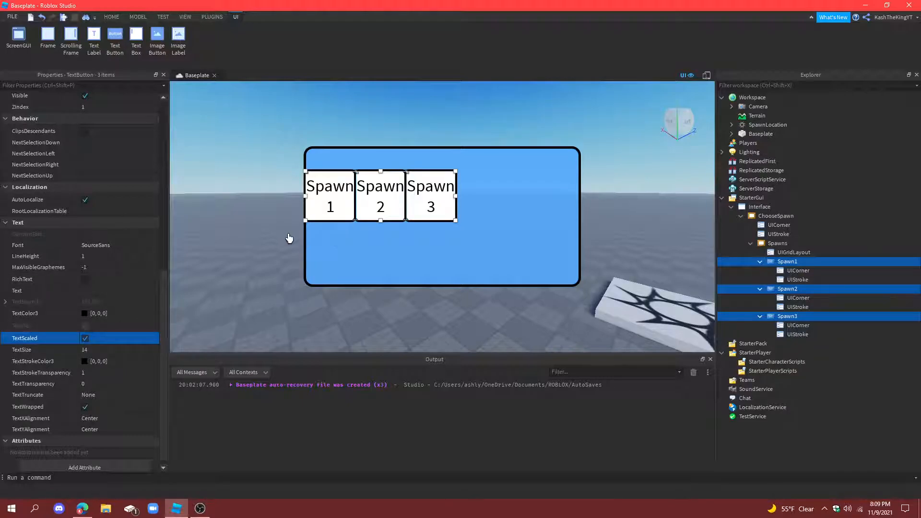
Step: Try UIGridLayout cell sizes of {0.05, 0},{0.05, 0} and {0.05, 0},{0.2, 0}
left_click(803, 261)
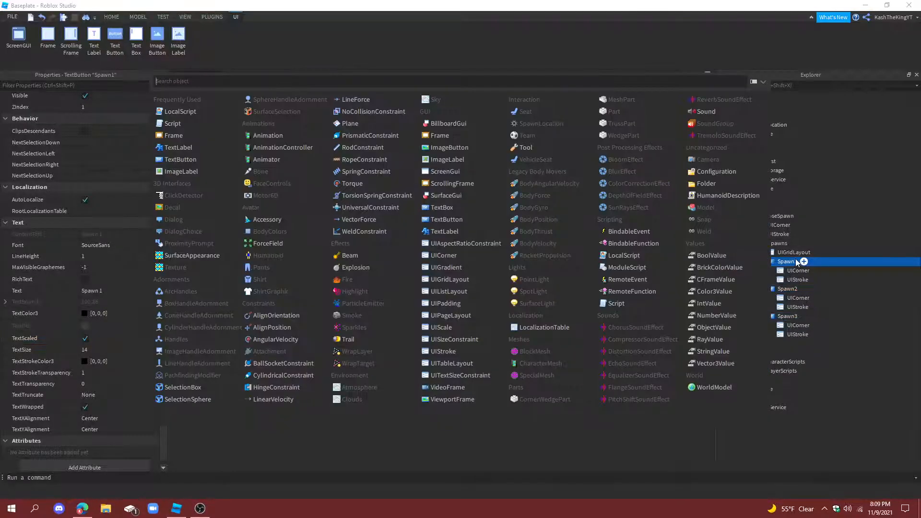
left_click(796, 256)
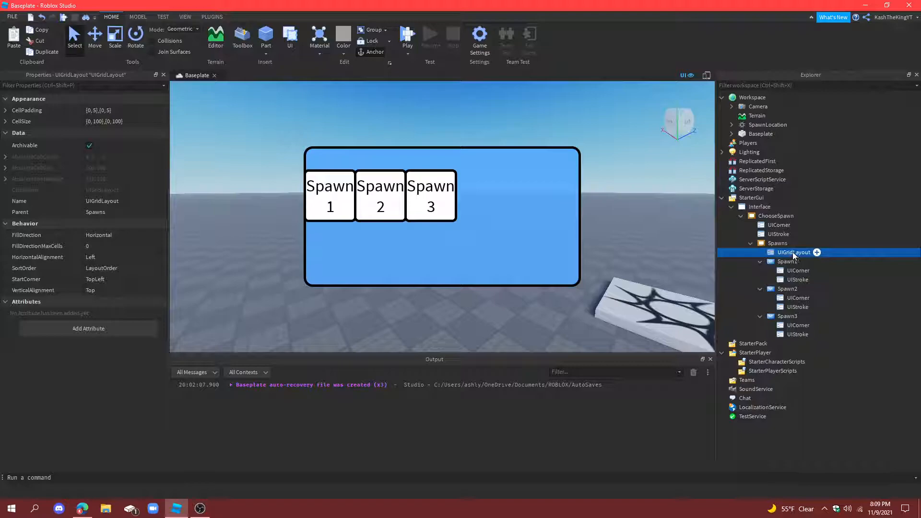
left_click(134, 122)
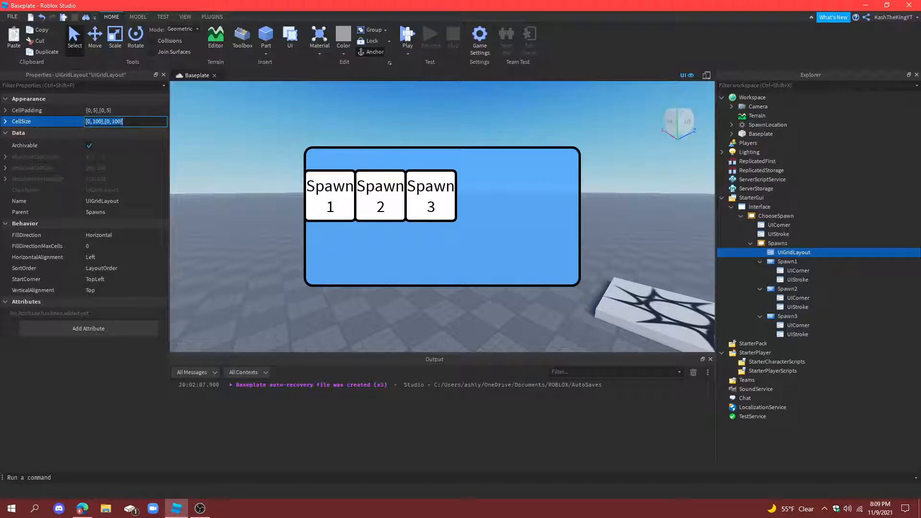
key("BackSpace")
type("0,05, 0, 0.05")
key("Return")
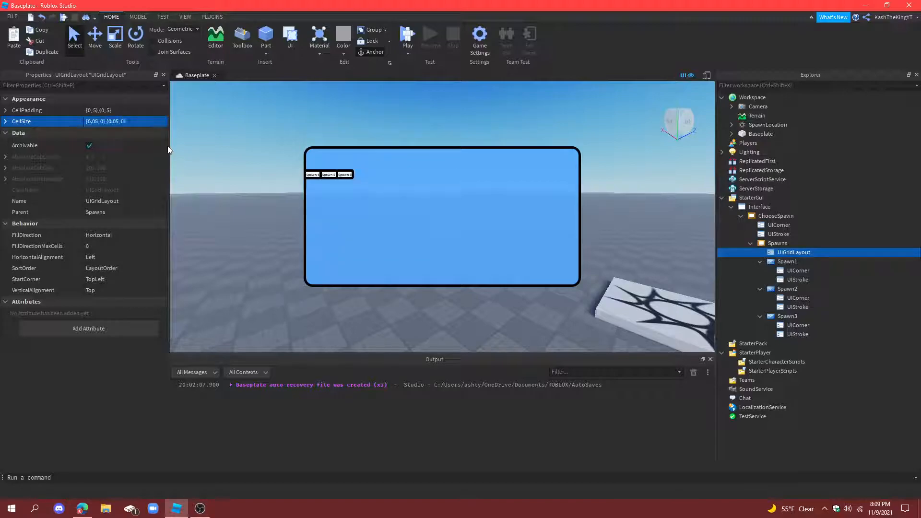
double_click(118, 120)
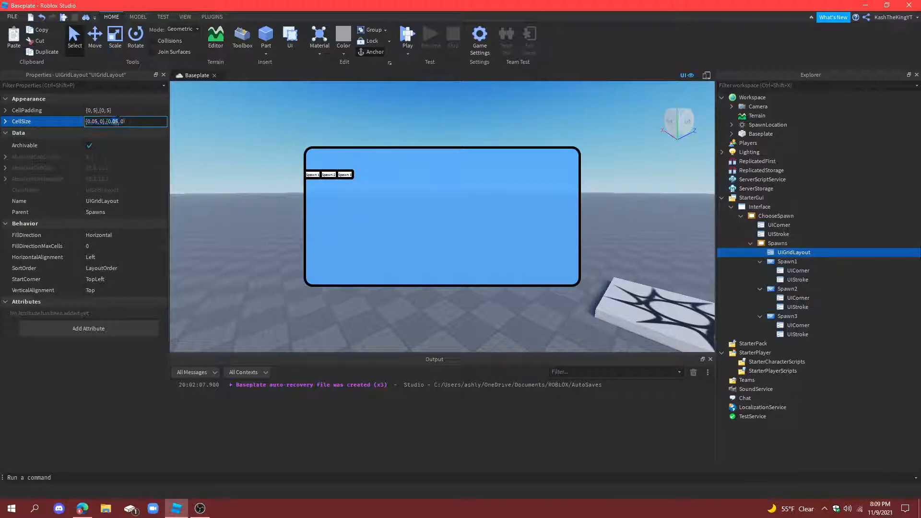
key("Return")
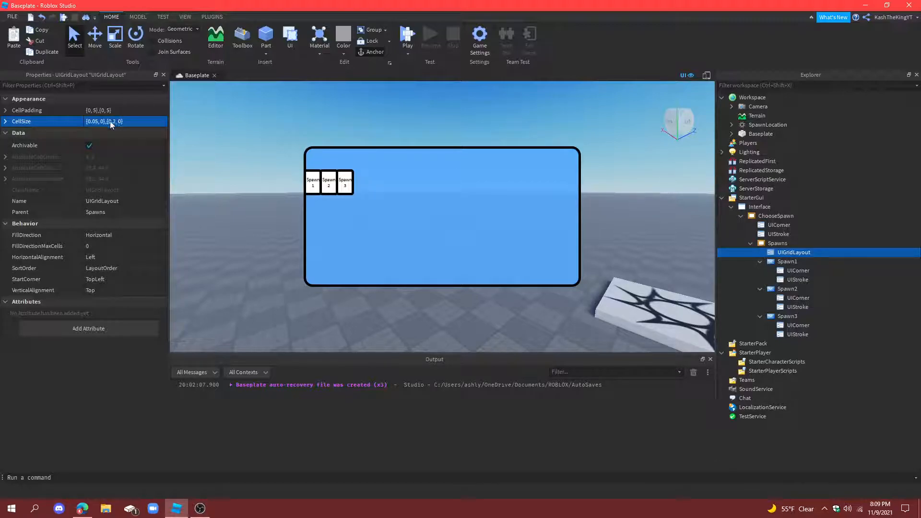
Step: Undo both cell size changes on the UIGridLayout
left_click(310, 151)
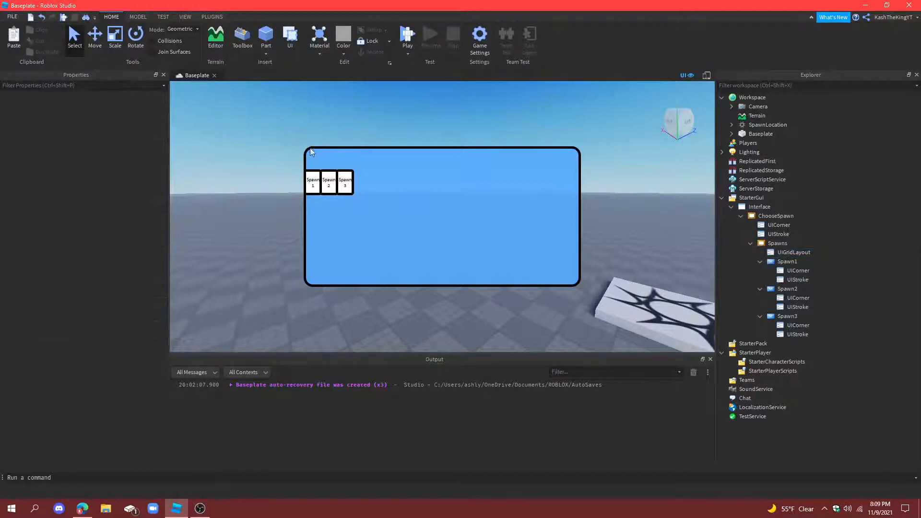
left_click(789, 263)
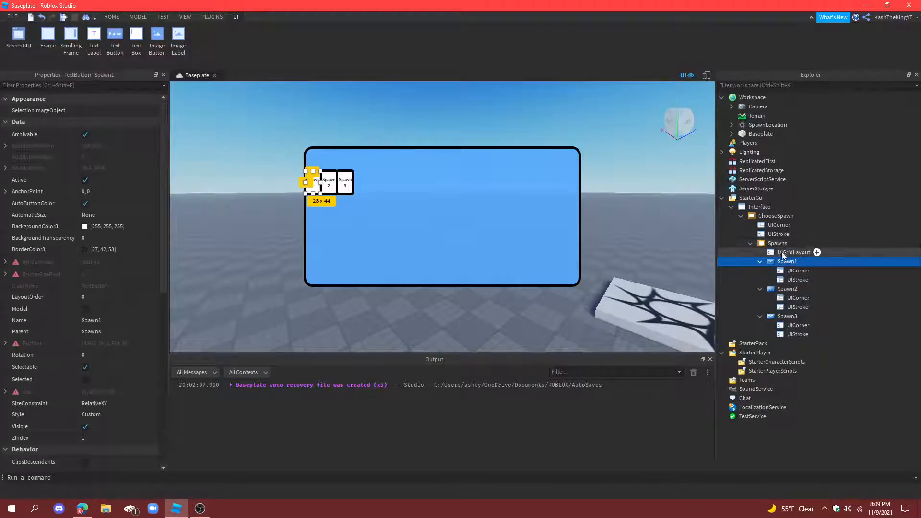
left_click(781, 252)
key("ctrl+z")
key("ctrl+z")
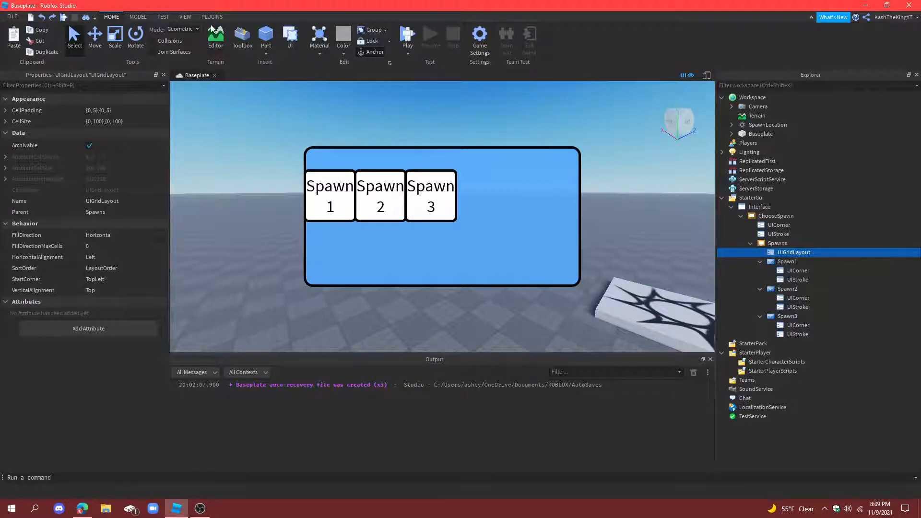
Step: Try to convert the UIGridLayout's position and size to scale with the Unit Conversion plugin
left_click(211, 17)
left_click(438, 54)
left_click(757, 387)
left_click(766, 430)
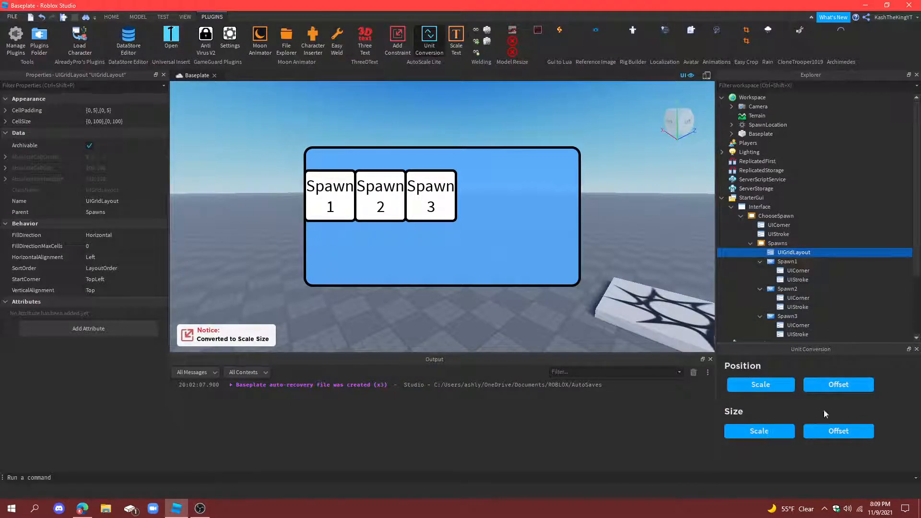
left_click(916, 349)
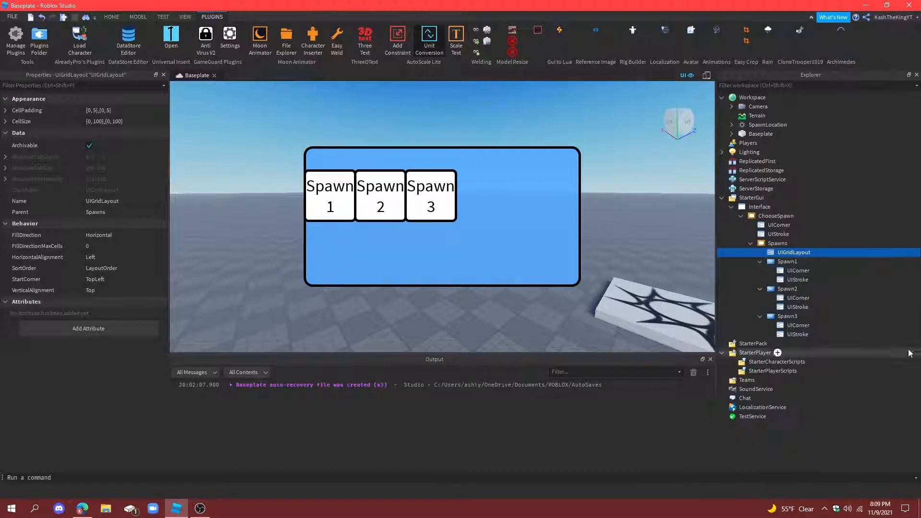
Step: Set the UIGridLayout's cell padding to {0.1, 0},{0.1, 0}
left_click(118, 111)
type("0.1,0")
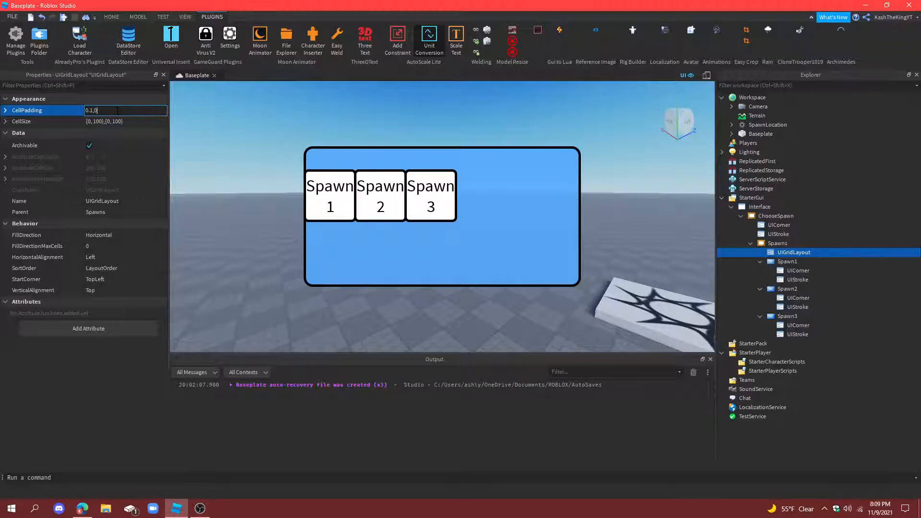
key("Return")
left_click(116, 110)
key("ctrl+a")
key("BackSpace")
type("0.1,0,0.1")
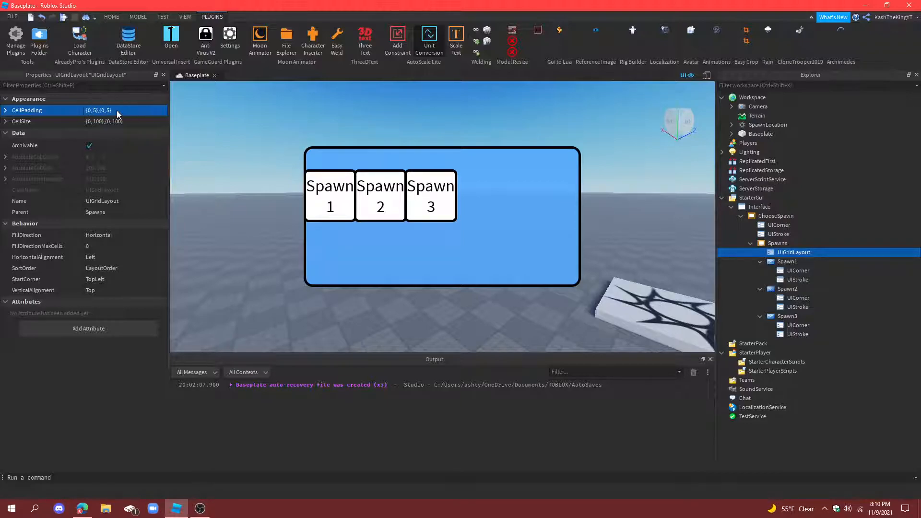
key("ctrl+a")
type("0")
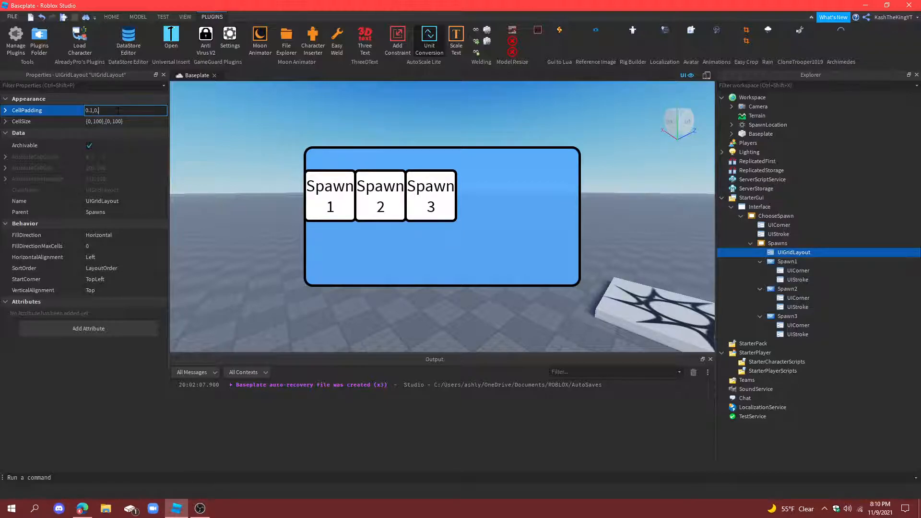
key("Return")
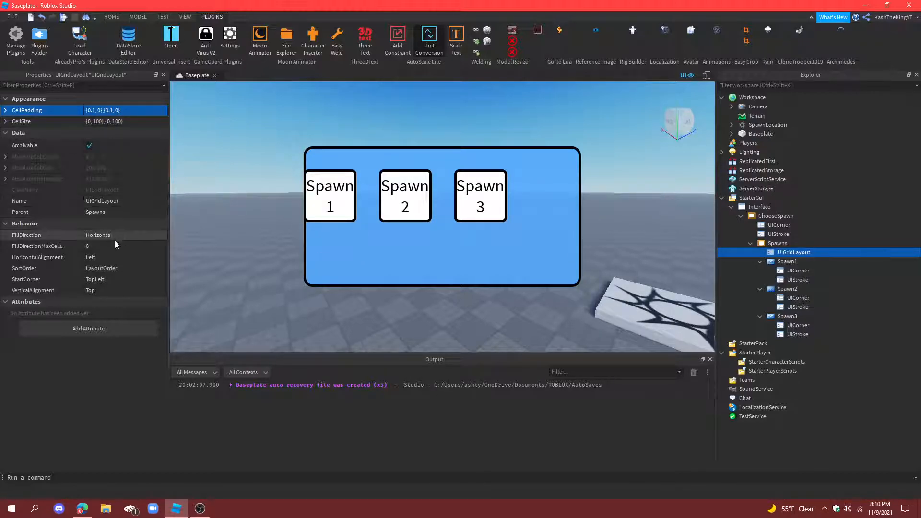
Step: Set the UIGridLayout's horizontal alignment to Center
left_click(115, 267)
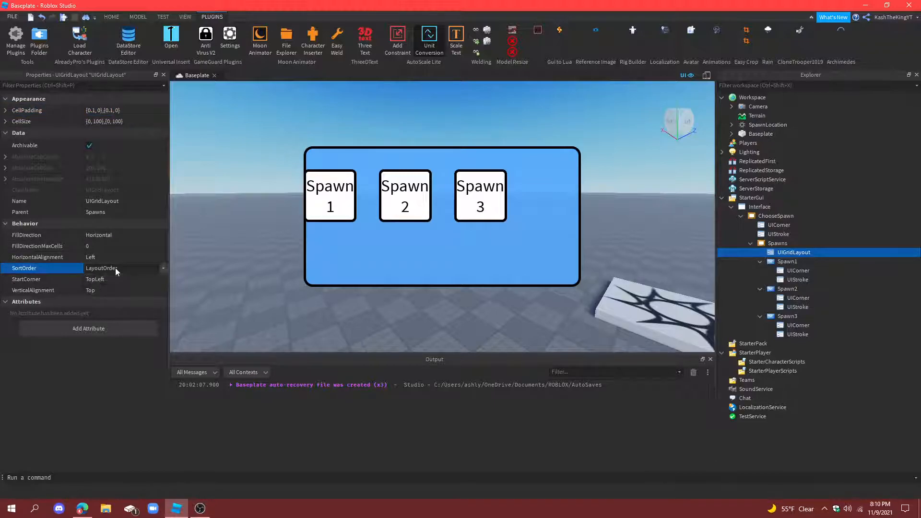
left_click(118, 260)
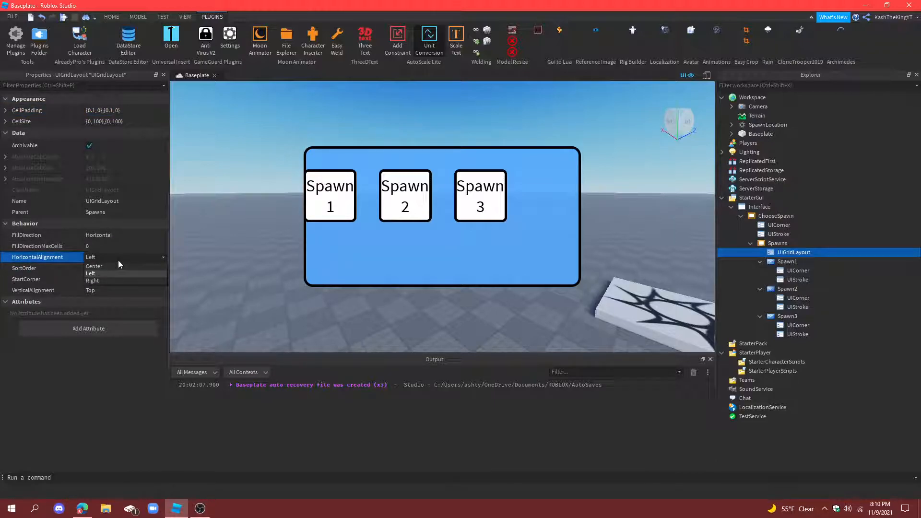
left_click(117, 265)
Step: Try the Vertical fill direction on the UIGridLayout, return it to Horizontal, and check the start corner options
left_click(116, 234)
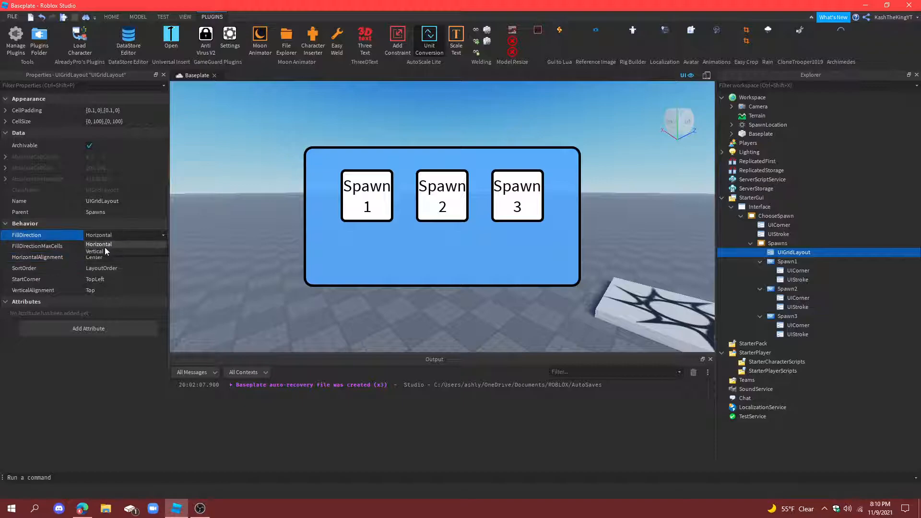
left_click(104, 252)
left_click(106, 235)
left_click(113, 243)
left_click(108, 279)
left_click(108, 278)
left_click(108, 278)
left_click(108, 278)
Step: Set the UIGridLayout's vertical alignment to Center
left_click(105, 293)
left_click(105, 306)
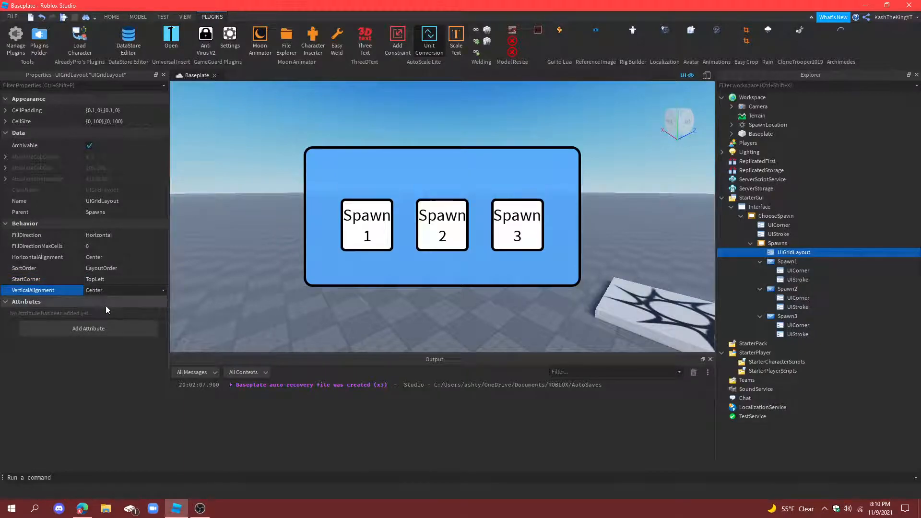
Step: Resize the Spawns frame to fill ChooseSpawn, at position {0, 0},{0, 0} with size {1, 0},{1, 0}
left_click(772, 243)
left_click_drag(442, 171, 442, 154)
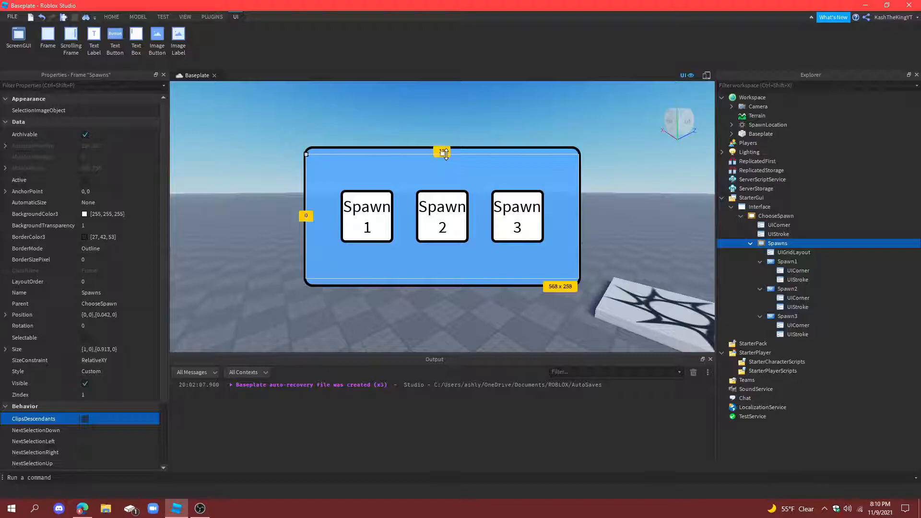
left_click_drag(442, 279, 441, 284)
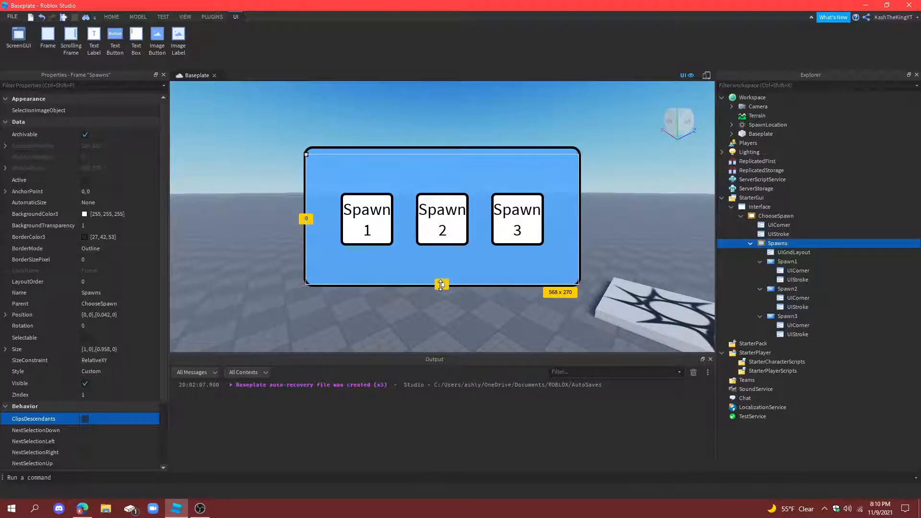
mouse_move(442, 155)
left_mouse_down()
mouse_move(439, 140)
mouse_move(441, 150)
left_mouse_up()
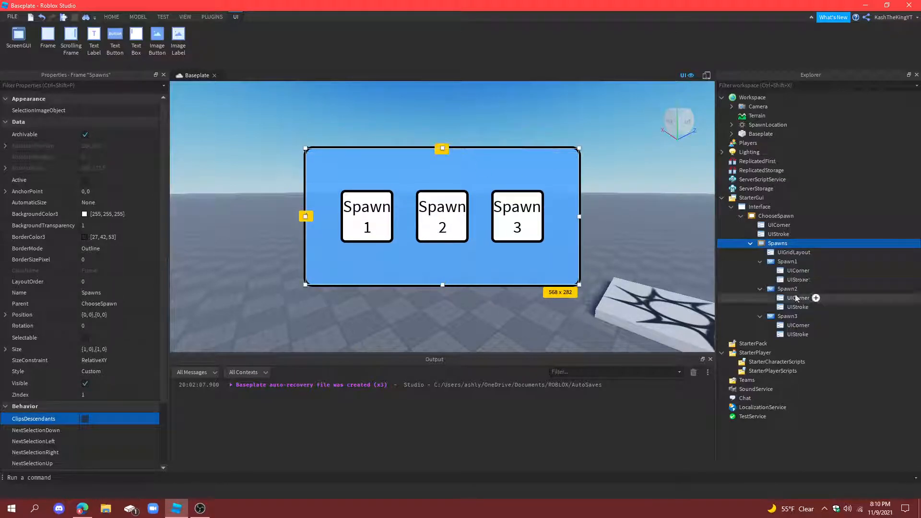
left_click(831, 449)
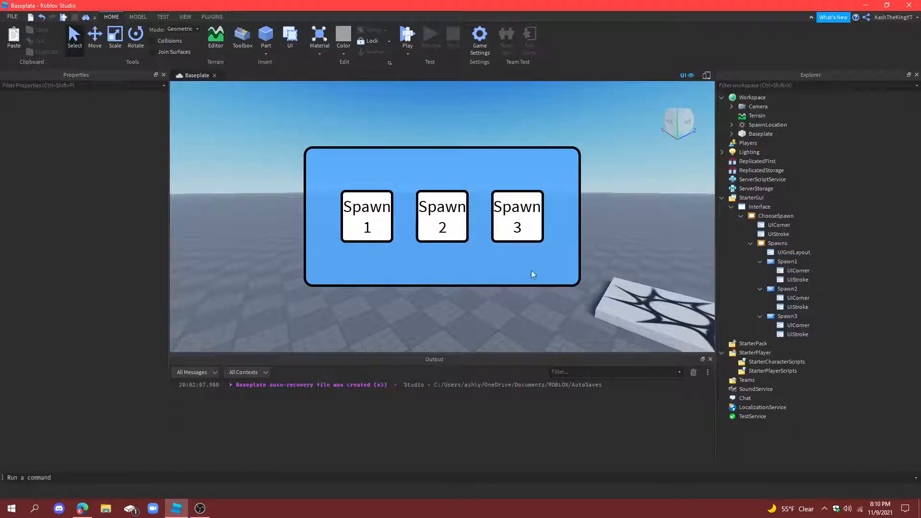
left_click(774, 261)
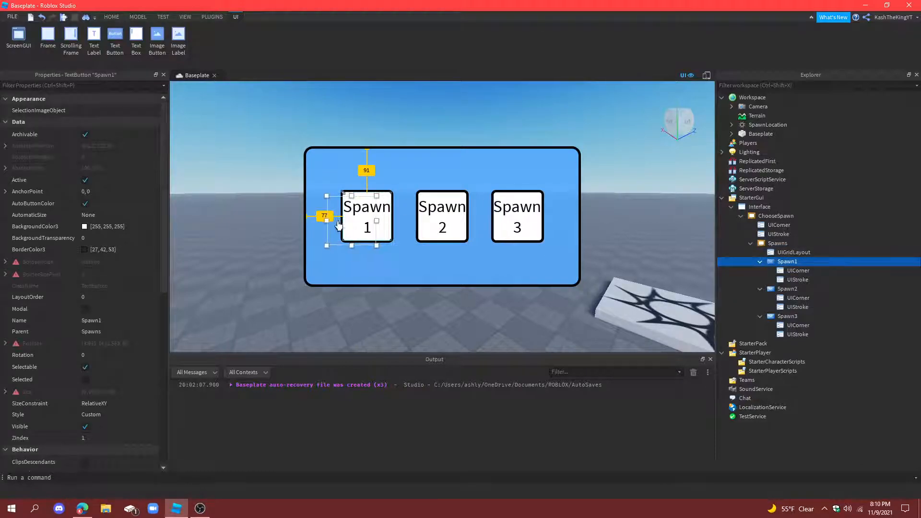
left_click(621, 193)
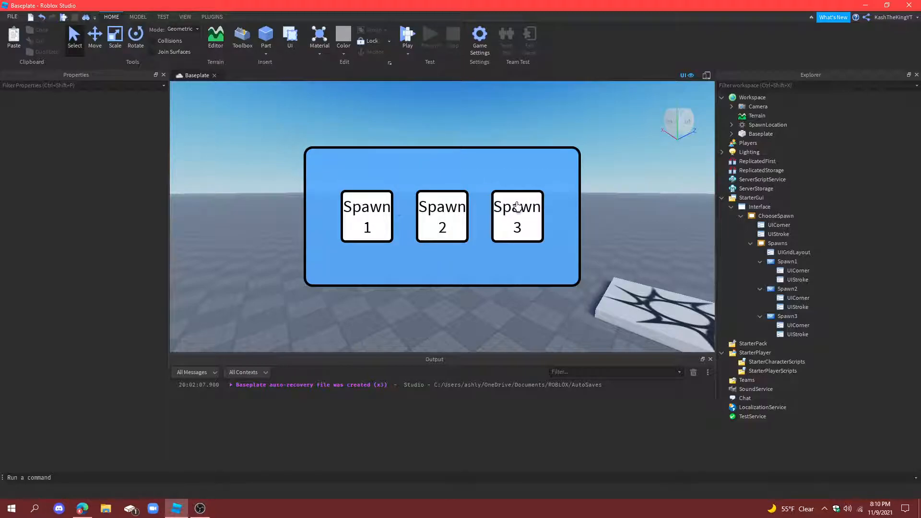
Step: Insert a TextLabel into the ChooseSpawn frame
left_click(777, 243)
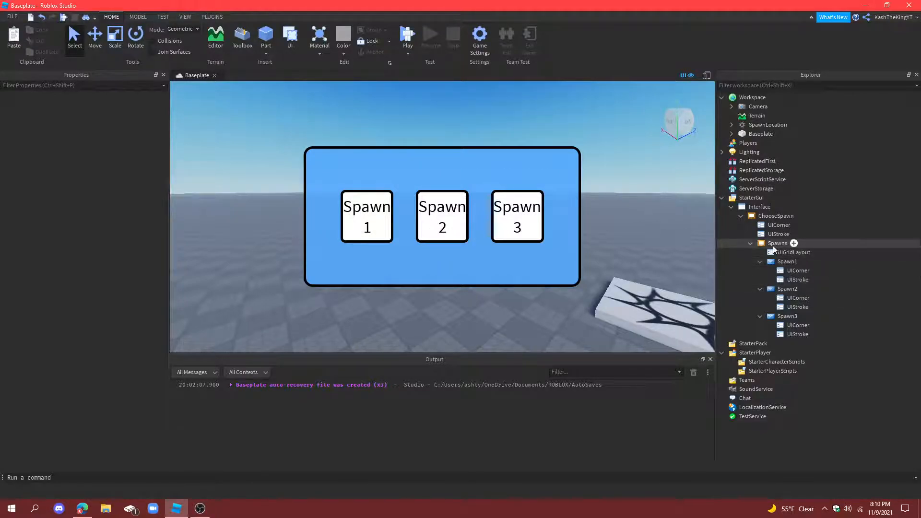
left_click(795, 243)
left_click(797, 225)
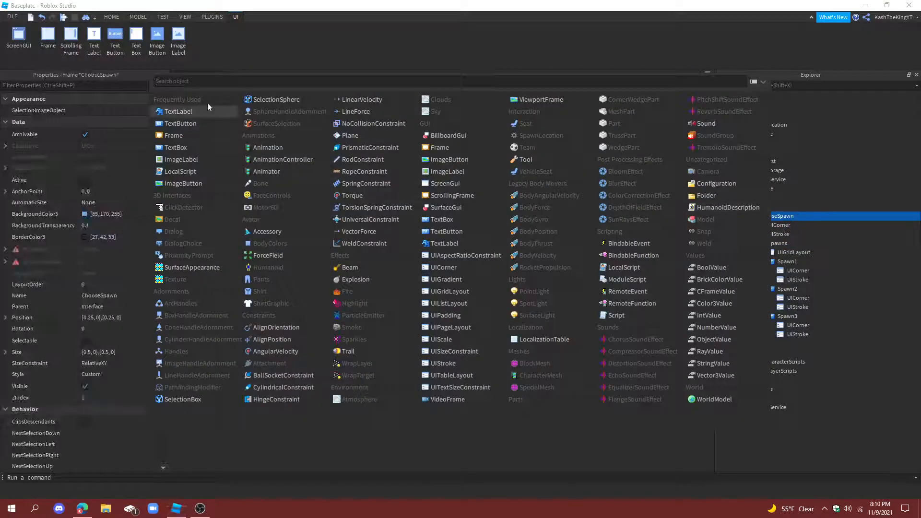
left_click(220, 114)
left_click(406, 165)
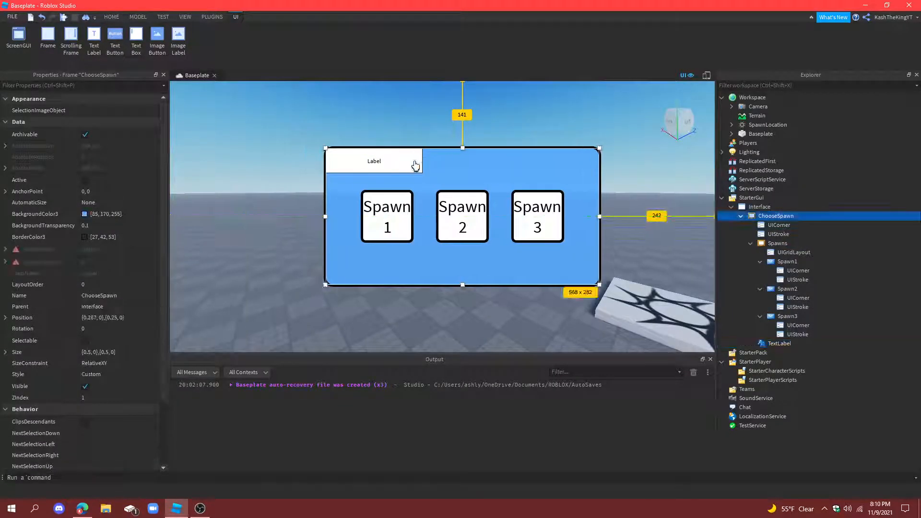
Step: Stretch the TextLabel across the full width of ChooseSpawn, to about 568 x 70
left_click(400, 164)
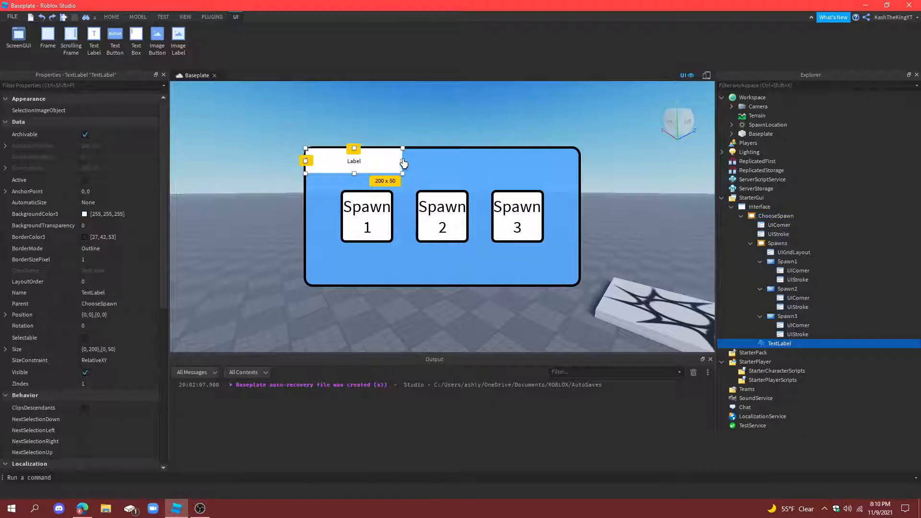
left_click_drag(404, 163, 578, 162)
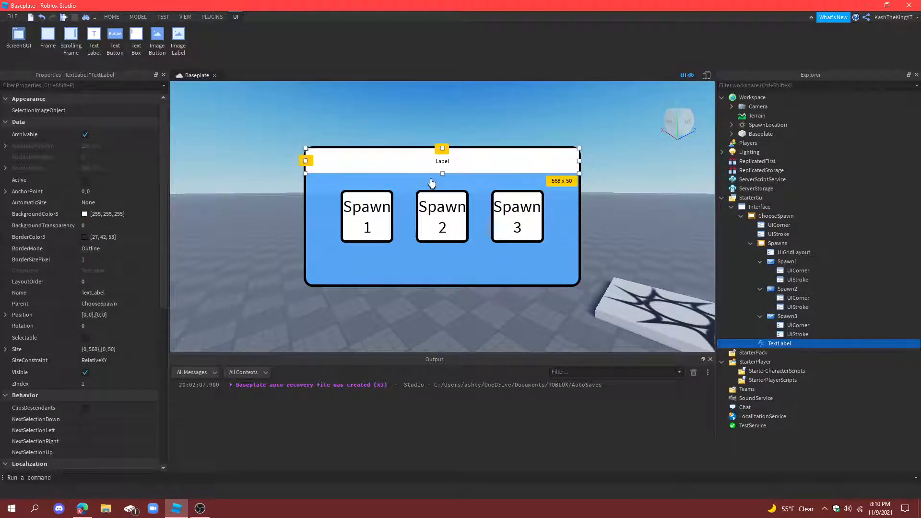
left_click_drag(442, 173, 445, 182)
Step: Set the TextLabel's border size to 0 and its background transparency to 1
left_click(82, 259)
type("0")
left_click(110, 227)
type("1")
key("Return")
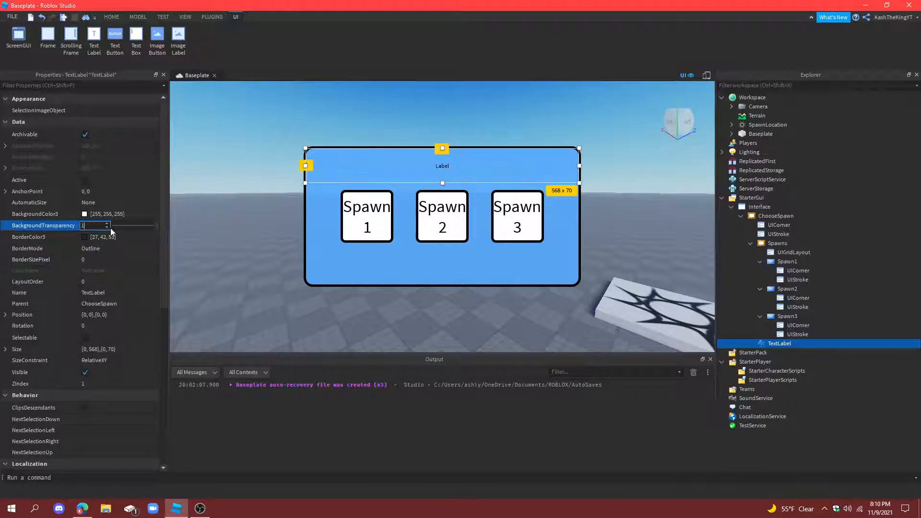
Step: Set the TextLabel's text color to white, 255, 255, 255, and enable TextScaled
scroll(103, 312, "down", 5)
left_click(87, 393)
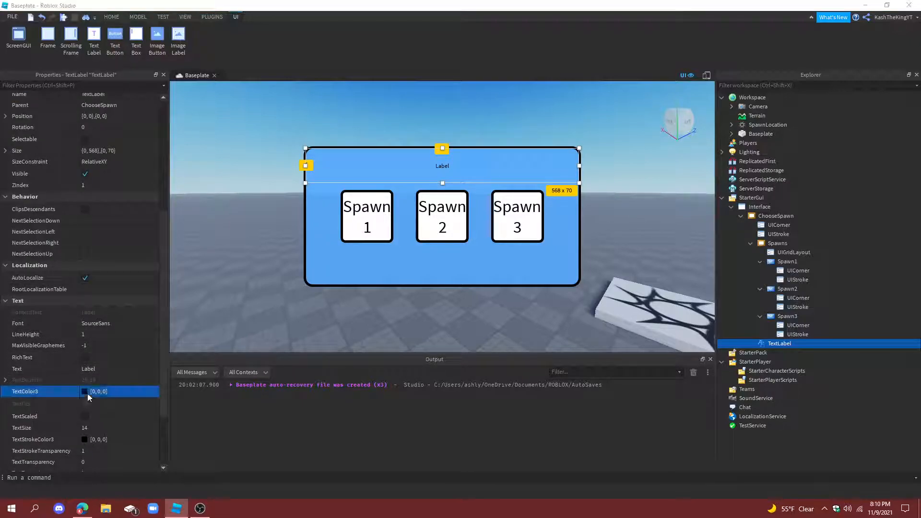
left_click(427, 307)
left_click(523, 337)
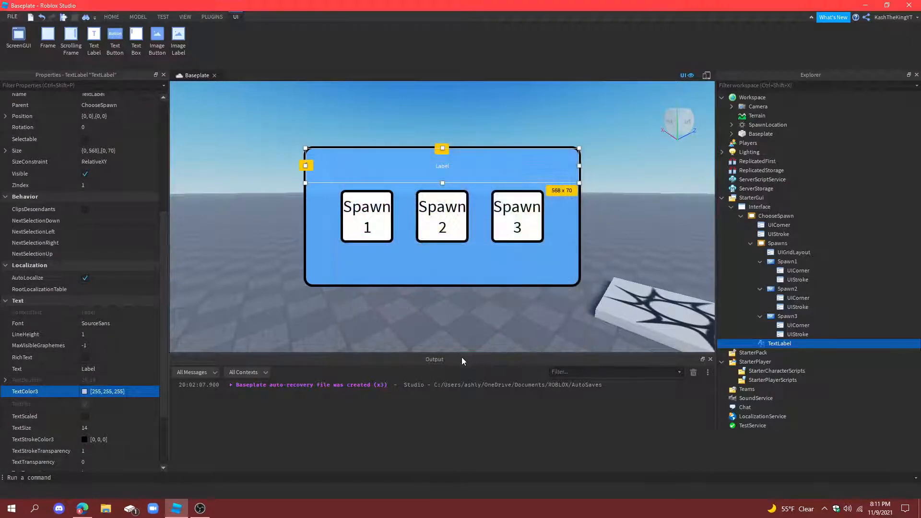
scroll(119, 326, "down", 2)
scroll(119, 326, "down", 1)
left_click(84, 332)
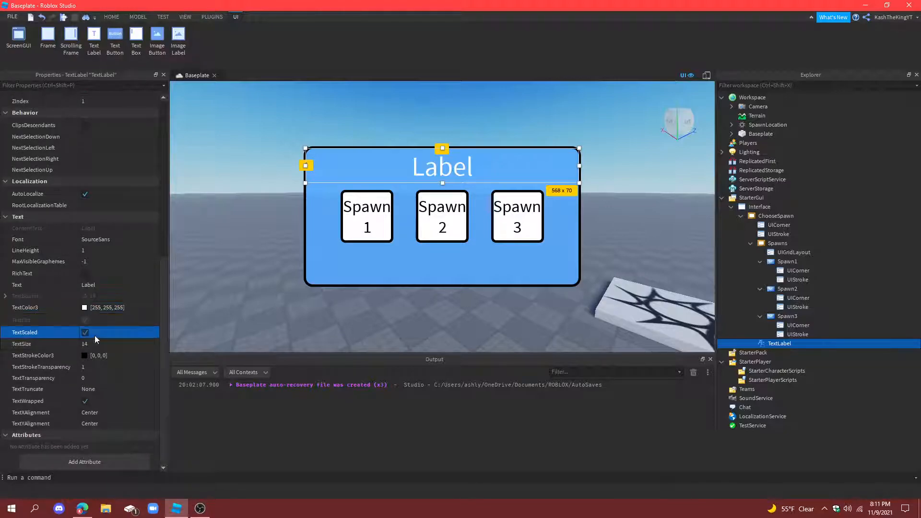
Step: Change the TextLabel's text to "Choose Your Spawn"
double_click(420, 165)
type("C")
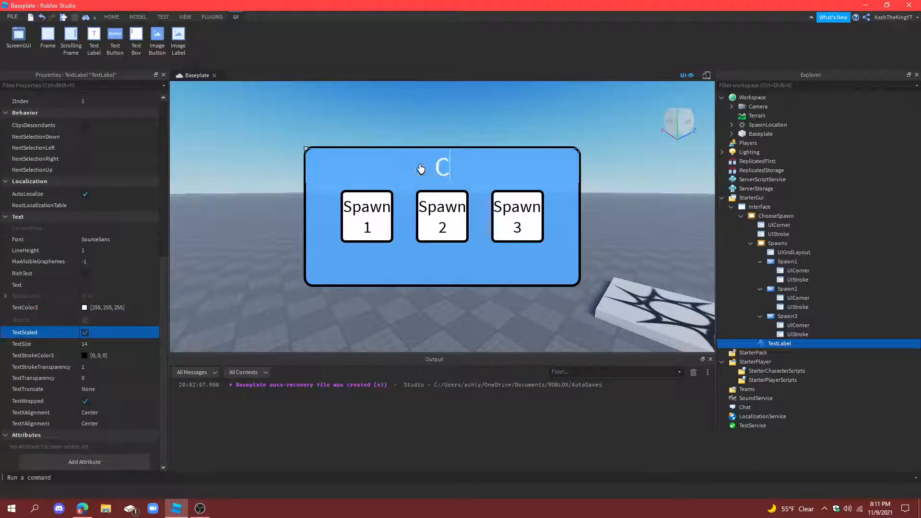
type("hoose Your Spawn")
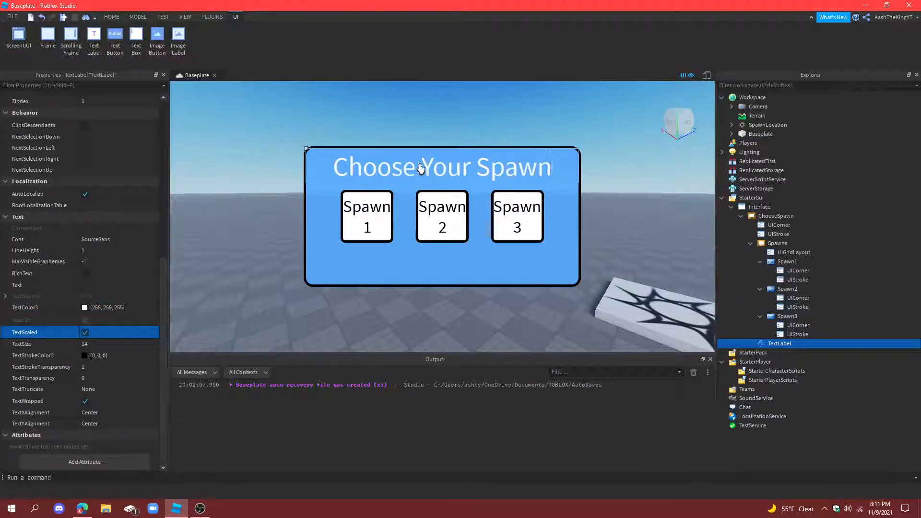
key("Return")
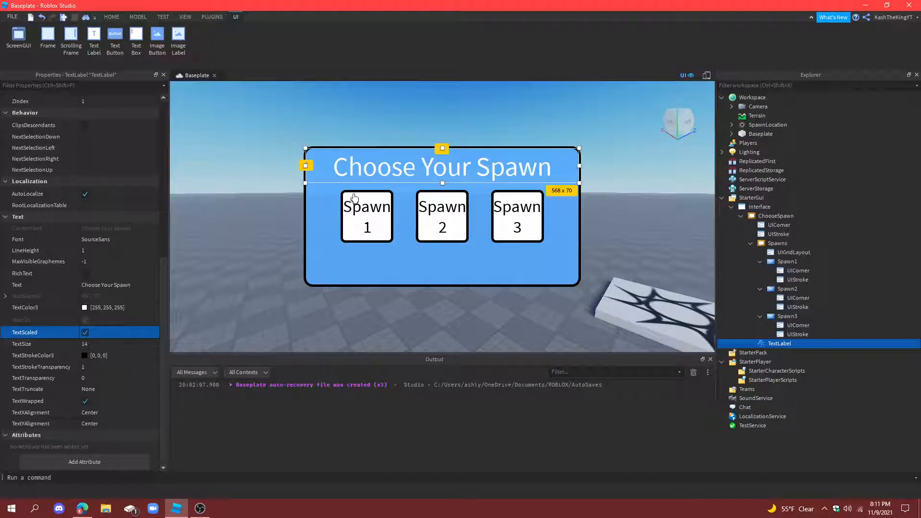
left_click(264, 287)
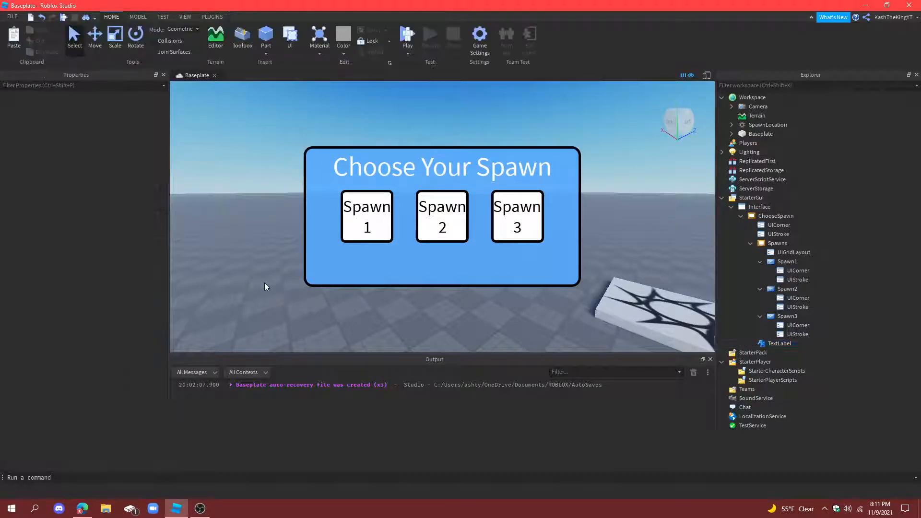
Step: Copy a spawn button's UIStroke into the TextLabel and set its ApplyStrokeMode to Contextual
left_click(793, 279)
left_click_drag(796, 325, 779, 343)
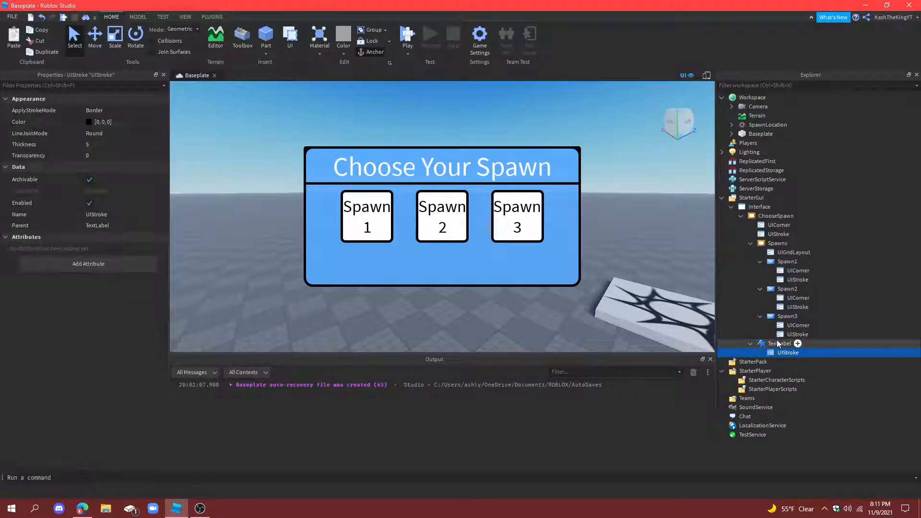
left_click(130, 110)
left_click(125, 128)
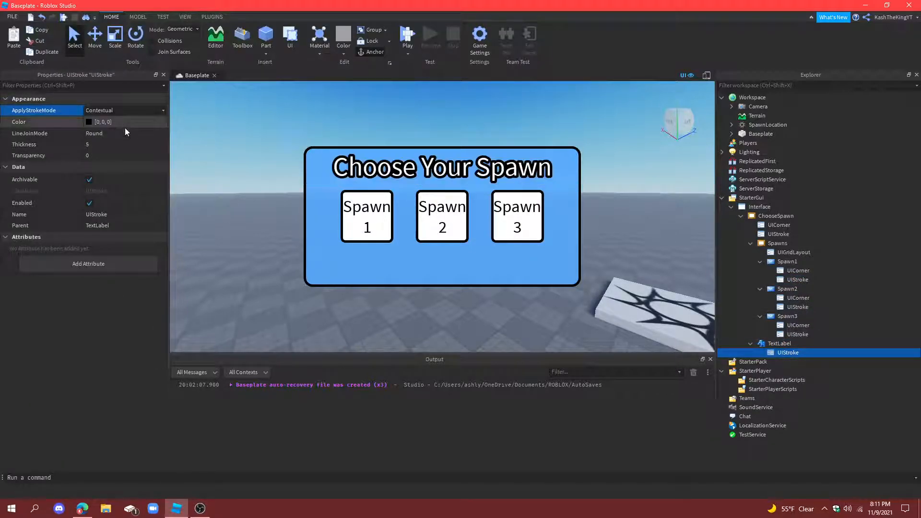
Step: Try the other LineJoinMode options on the TextLabel's UIStroke and return to Round
left_click(123, 133)
left_click(119, 147)
left_click(113, 137)
left_click(111, 149)
left_click(106, 136)
left_click(107, 143)
left_click(110, 133)
left_click(106, 157)
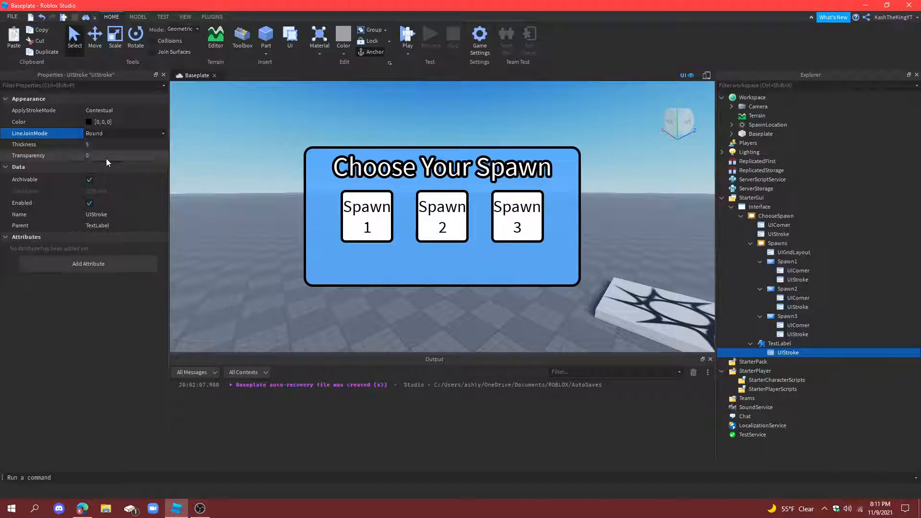
Step: Reduce the thickness of the TextLabel's UIStroke for a thinner text outline
left_click_drag(136, 141, 120, 148)
left_click(283, 164)
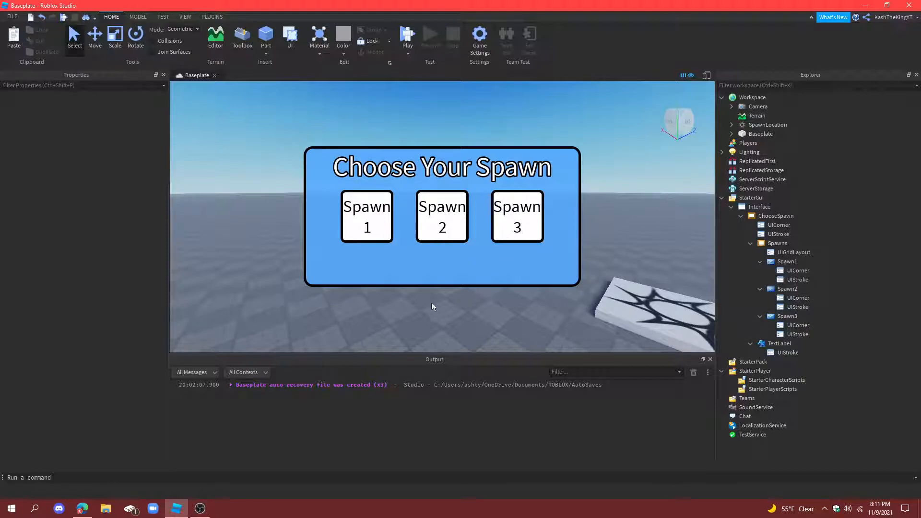
Step: Rename the TextLabel in ChooseSpawn to Title
left_click(785, 344)
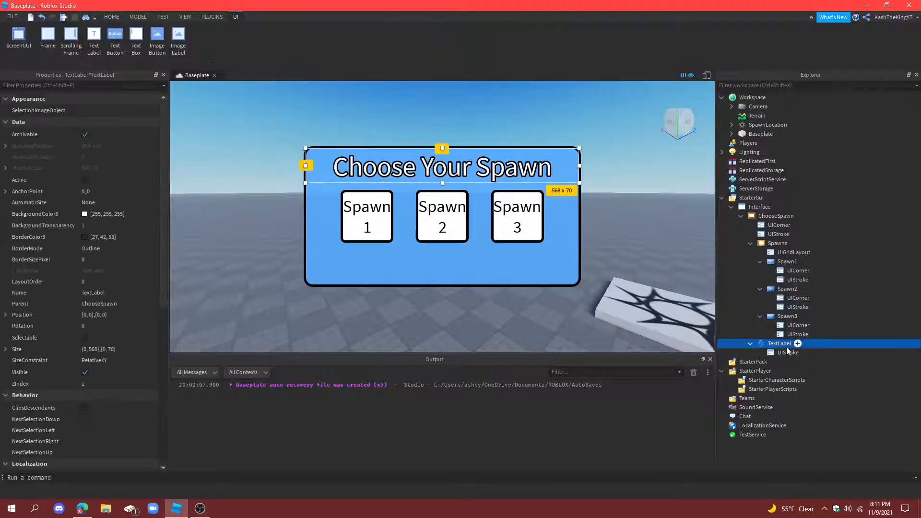
left_click(786, 343)
key("BackSpace")
type("Title")
key("Return")
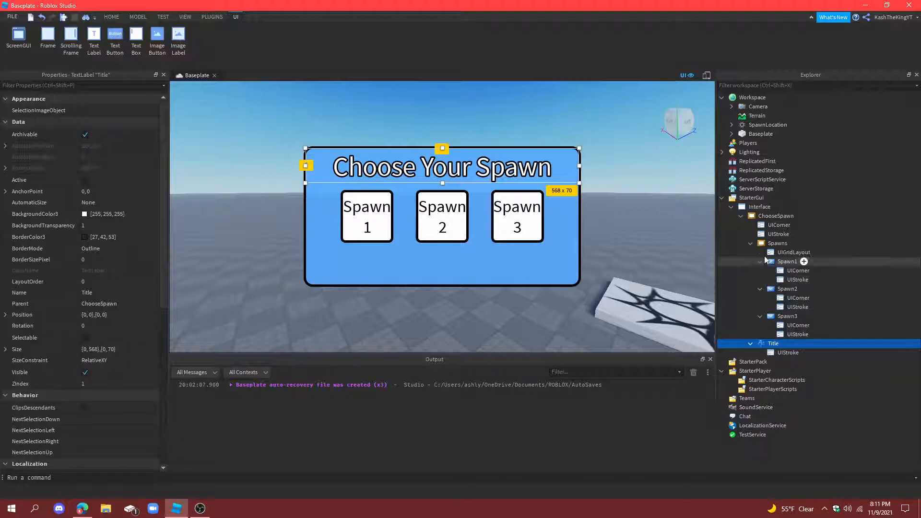
Step: Convert the Title label's size to Scale units with the AutoScale Lite unit conversion, then close the conversion tool
left_click(212, 16)
left_click(429, 38)
left_click(759, 431)
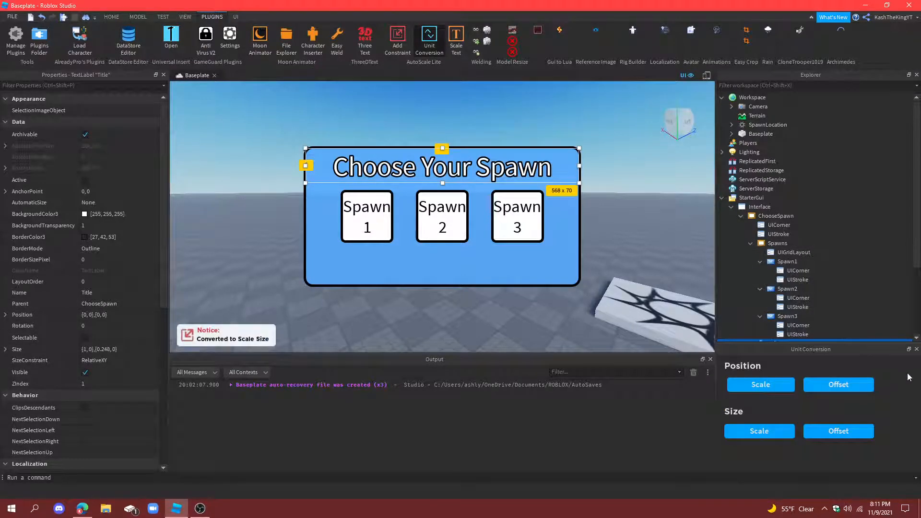
left_click(916, 349)
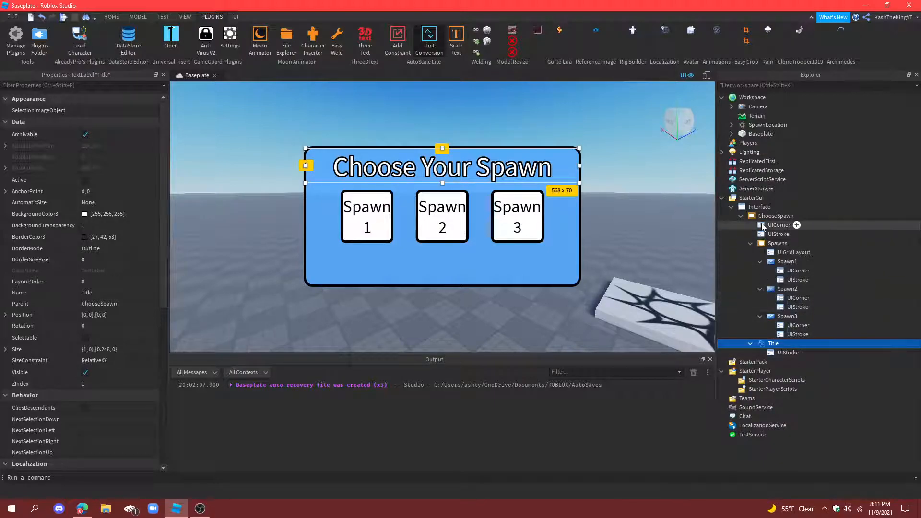
Step: Collapse Spawn1, Spawn2 and Spawn3 in the object hierarchy and clear the selection
left_click(772, 243)
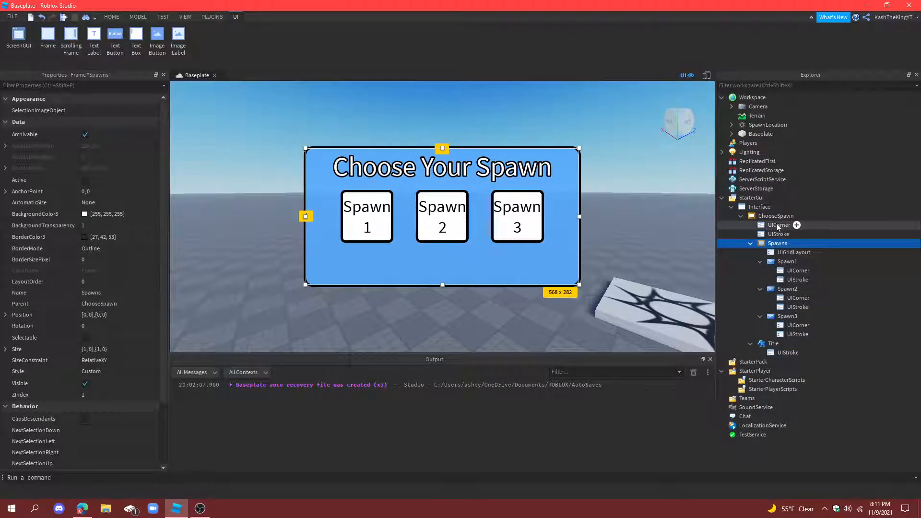
left_click(773, 217)
left_click(768, 262)
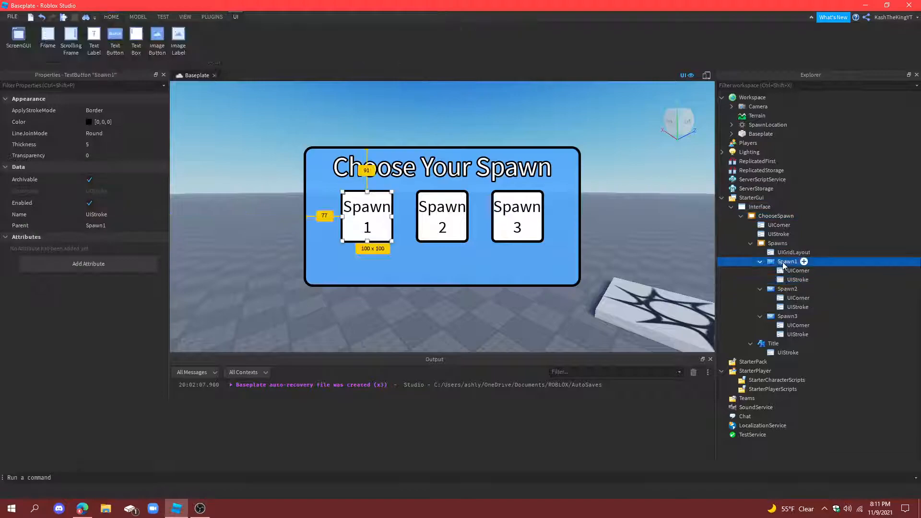
left_click(760, 261)
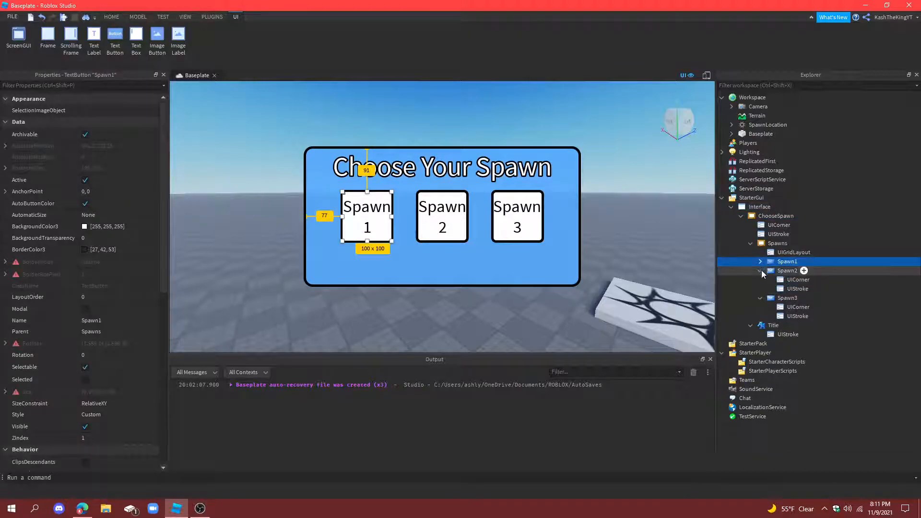
left_click(760, 271)
left_click(760, 280)
left_click(782, 401)
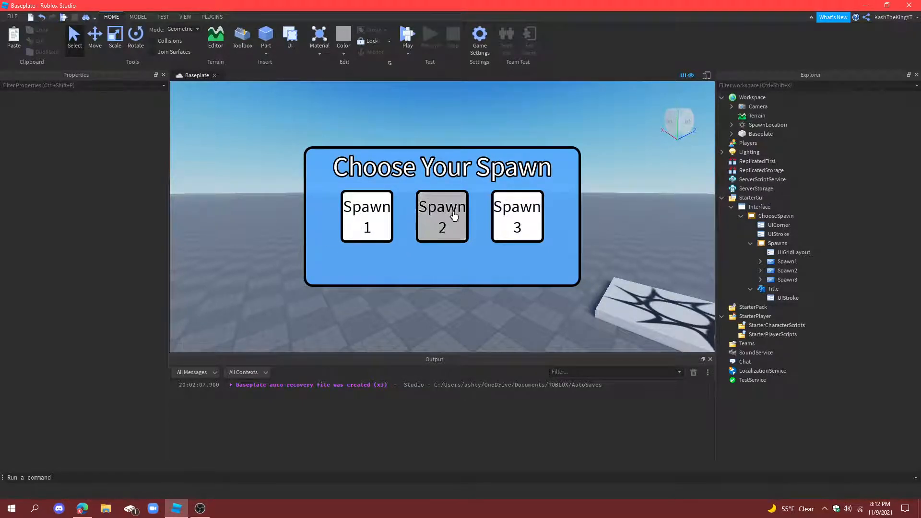
Step: Hide the interface preview in the viewport so the baseplate can be worked on
left_click(761, 207)
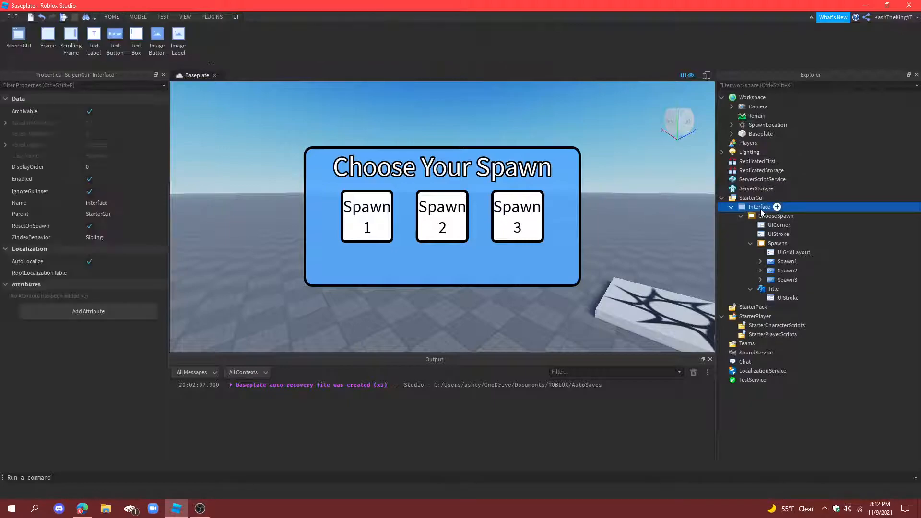
left_click(693, 75)
left_click(566, 156)
Step: Duplicate the SpawnLocation and place the copy away from the original, at about 123.5, 0.5, -113.2
right_click_drag(545, 170, 381, 224)
scroll(467, 238, "down", 3)
key("d")
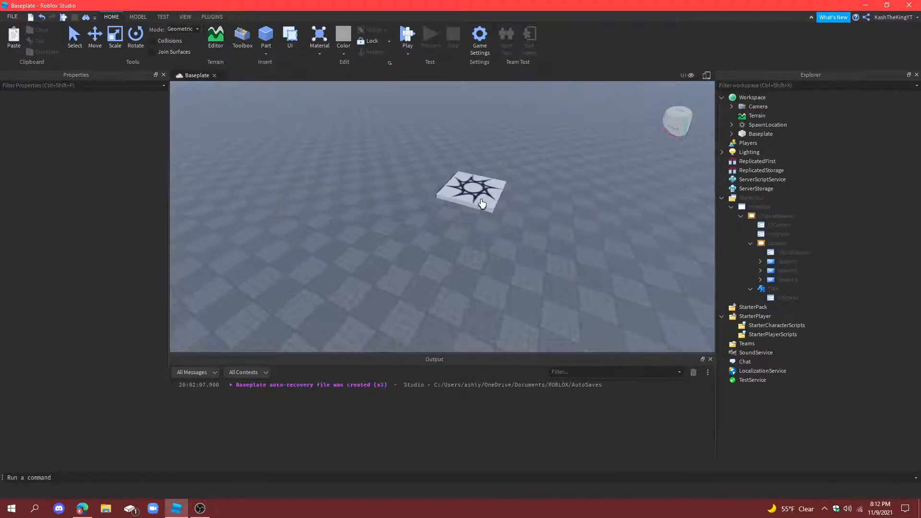
scroll(456, 197, "up", 6)
scroll(456, 196, "down", 2)
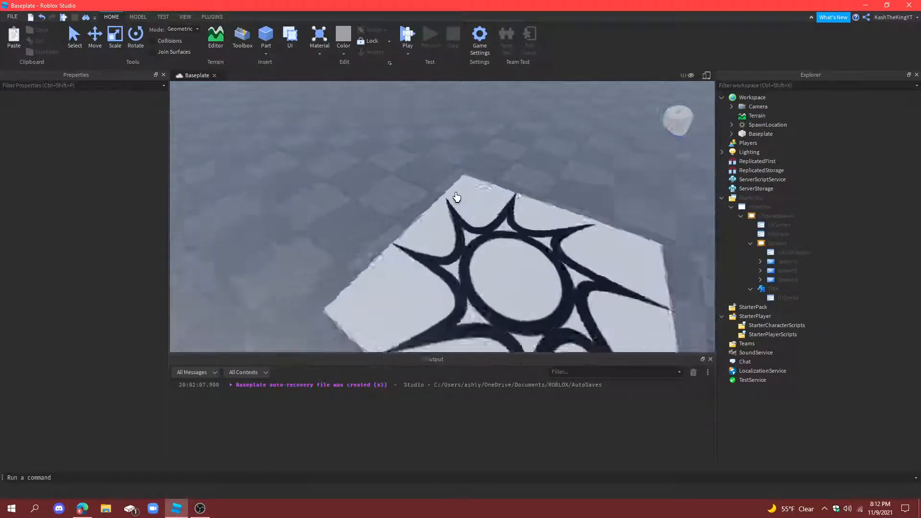
scroll(456, 196, "up", 2)
scroll(456, 197, "down", 6)
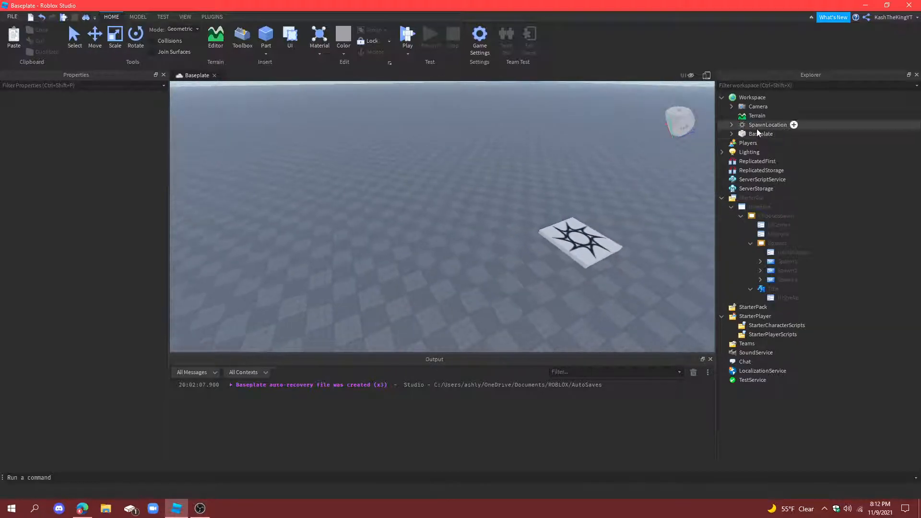
left_click(756, 126)
key("ctrl+d")
left_click(70, 42)
left_click_drag(580, 240, 427, 193)
right_click_drag(427, 190, 420, 188)
Step: Duplicate the spawn pad twice more and place the copies far off on either side, one at about 258, 0.5, -265
key("ctrl+d")
left_click_drag(423, 197, 563, 164)
key("ctrl+d")
left_click_drag(455, 170, 319, 166)
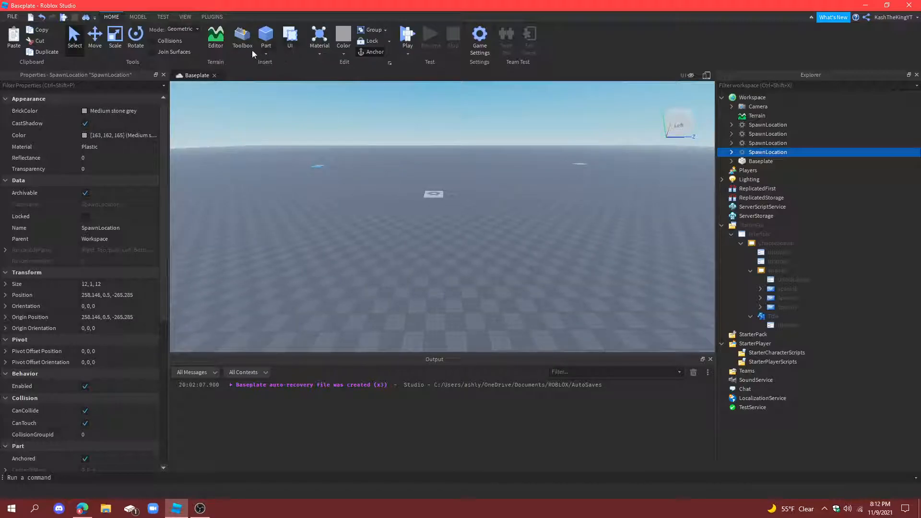
Step: Insert a Part, color it Lime green and place it beside the middle spawn pad at about 109.8, 0.5, -110.5
left_click(265, 38)
left_click(111, 111)
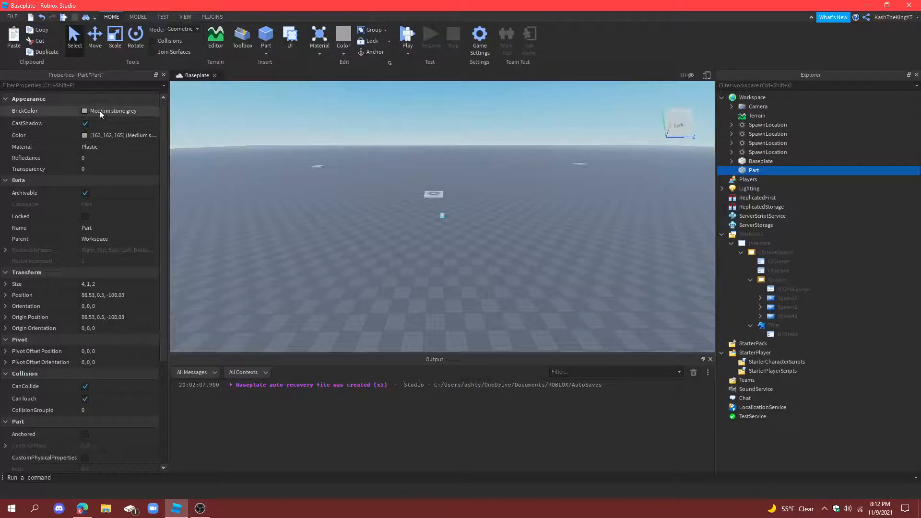
left_click(78, 162)
left_click_drag(439, 219, 435, 202)
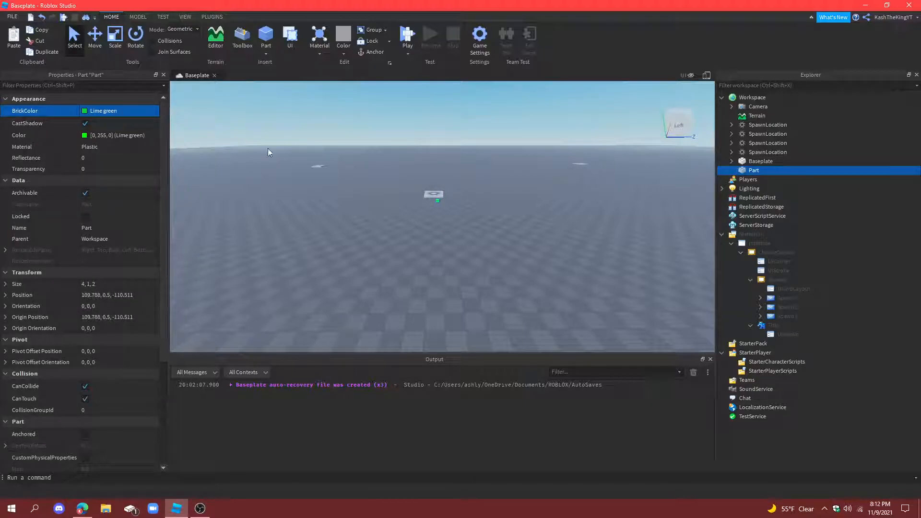
Step: Duplicate the green part, place the copy by the left-hand spawn pad at about 235.6, 0.5, -251.5, and color it Really blue
key("ctrl+d")
left_click_drag(430, 197, 318, 169)
left_click(103, 111)
left_click(136, 152)
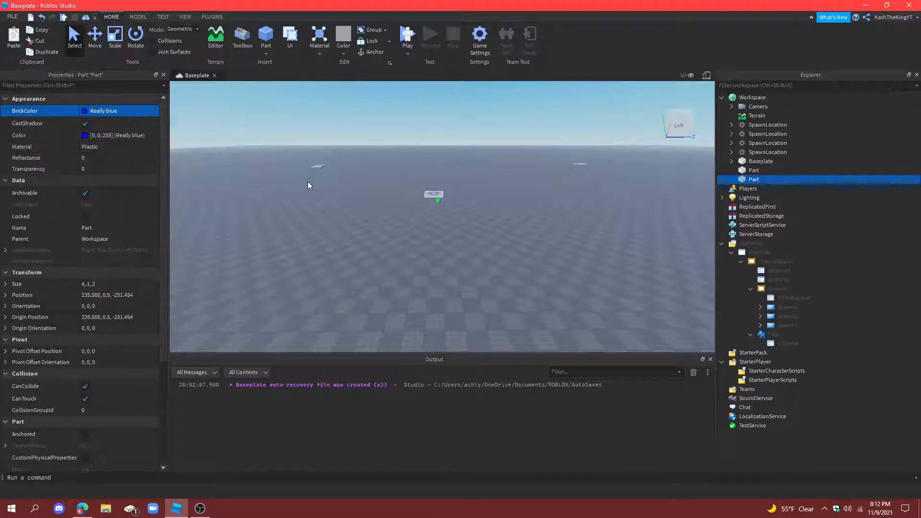
Step: Duplicate the blue part, place the copy by the right-hand spawn pad at about 257.3, 0.5, 72.9, and color it Magenta
key("ctrl+d")
left_click_drag(437, 187, 581, 168)
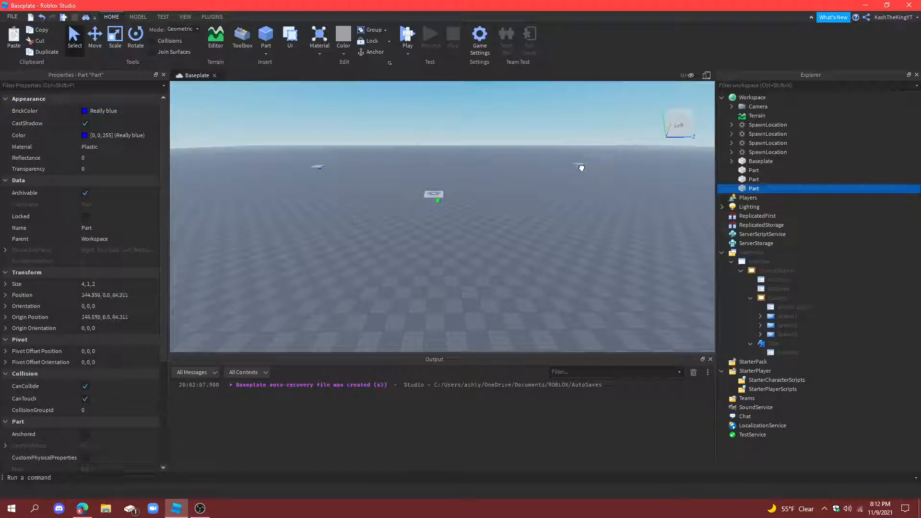
left_click(103, 110)
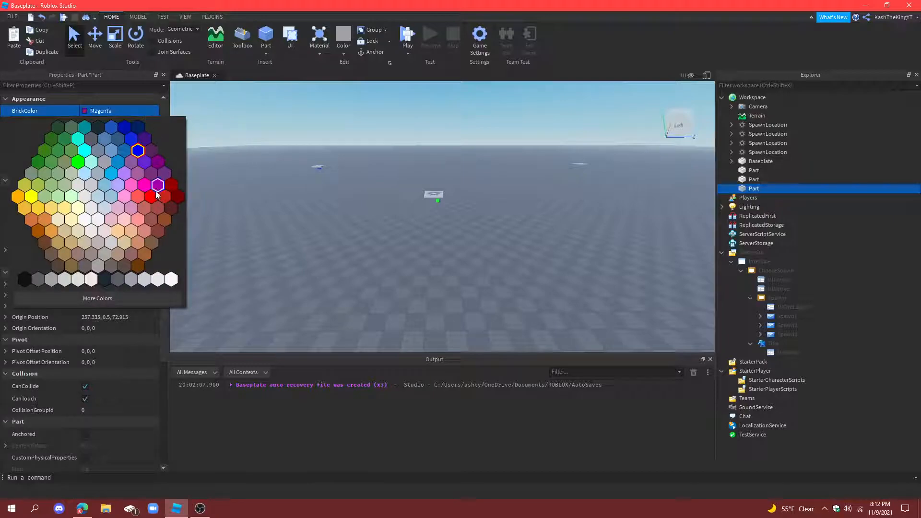
left_click(162, 191)
left_click(107, 113)
left_click(155, 187)
Step: Rename the middle spawn pad beside the green part to SpawnLocation1
left_click(464, 183)
right_click_drag(464, 183, 464, 183)
key("d")
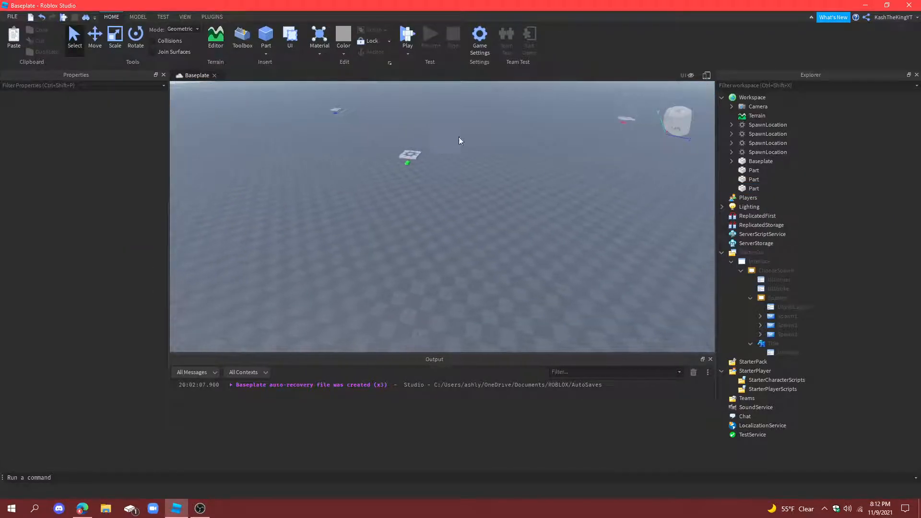
key("a")
right_click_drag(559, 153, 555, 153)
right_click_drag(521, 190, 521, 190)
key("a")
left_click(753, 133)
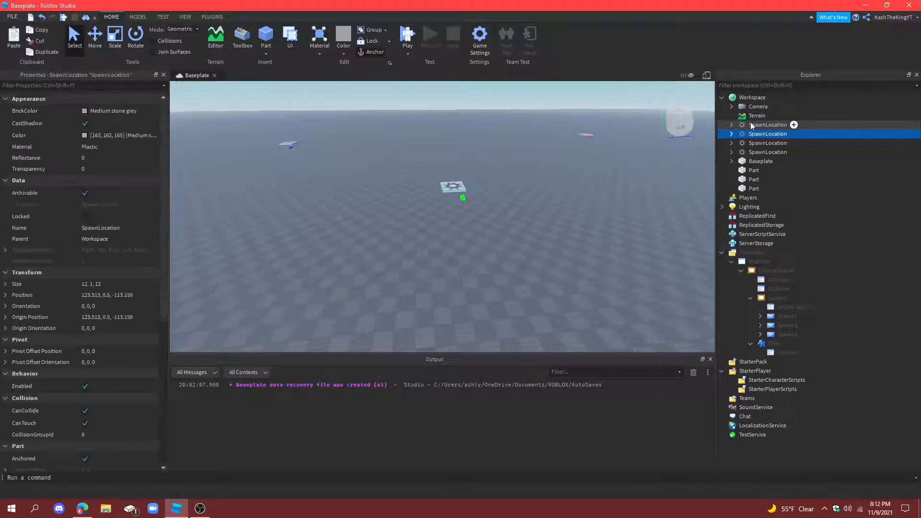
key("F2")
key("Right")
type("1")
key("Return")
Step: Rename the other two duplicated spawn pads to SpawnLocation2 and SpawnLocation3
left_click(769, 143)
key("F2")
key("Right")
type("2")
key("Return")
left_click(761, 153)
key("F2")
key("Right")
type("3")
key("Return")
Step: Turn off the Neutral property for SpawnLocation1, SpawnLocation2 and SpawnLocation3 together
left_click(768, 134, "shift")
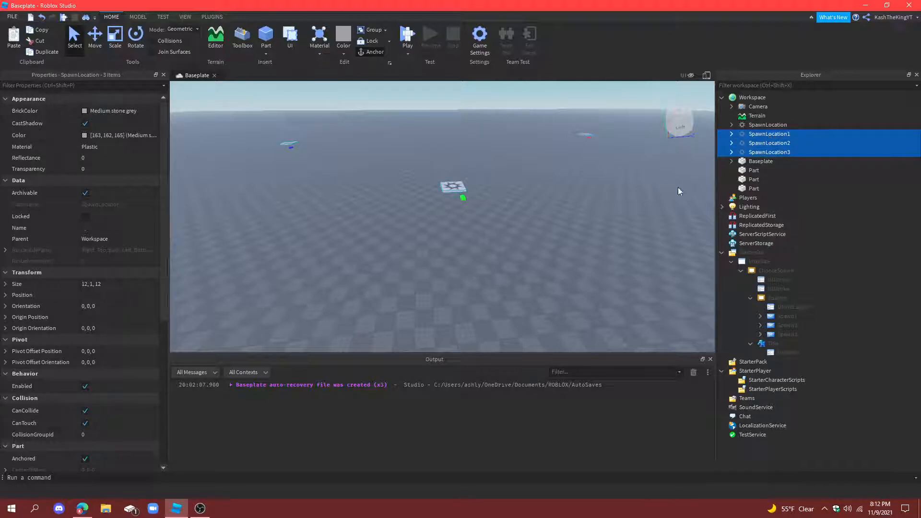
scroll(83, 338, "down", 5)
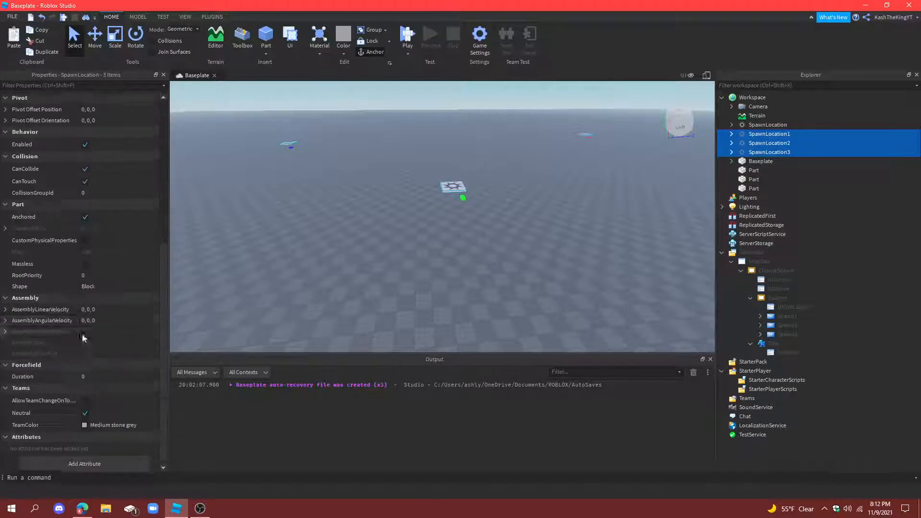
left_click(99, 413)
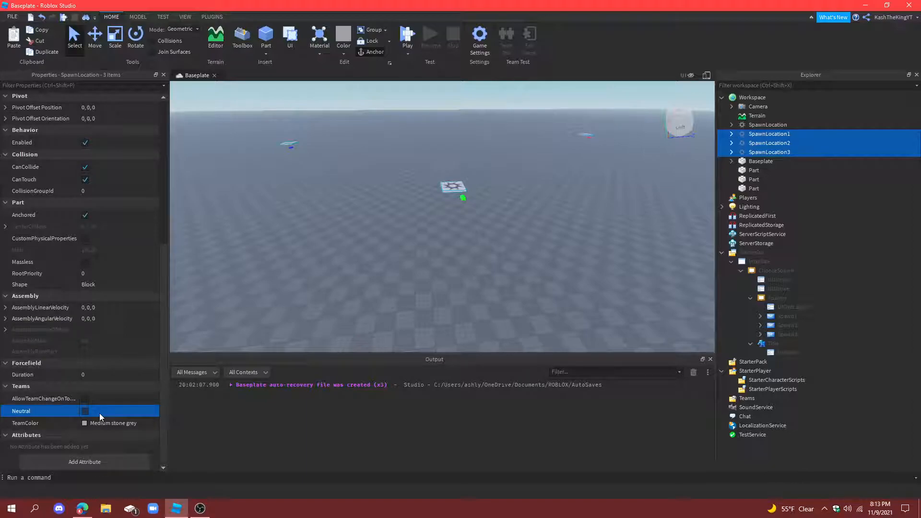
left_click(100, 422)
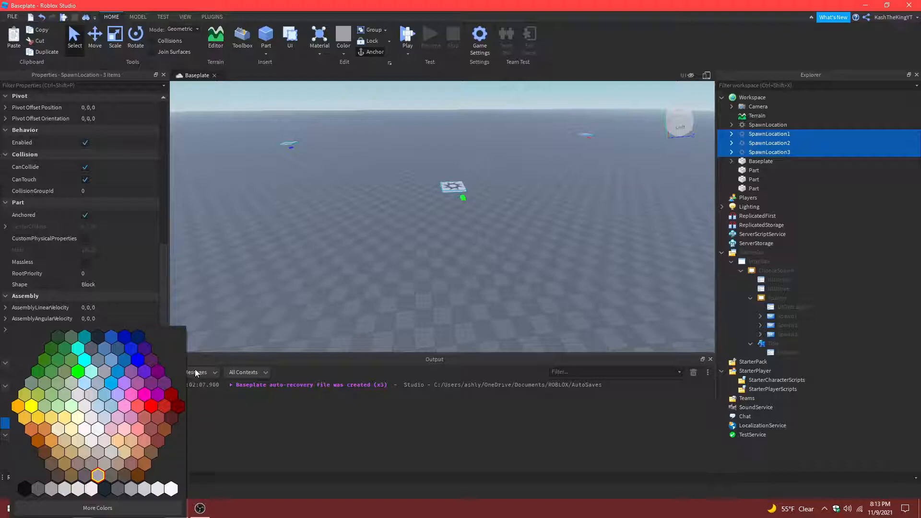
left_click(552, 224)
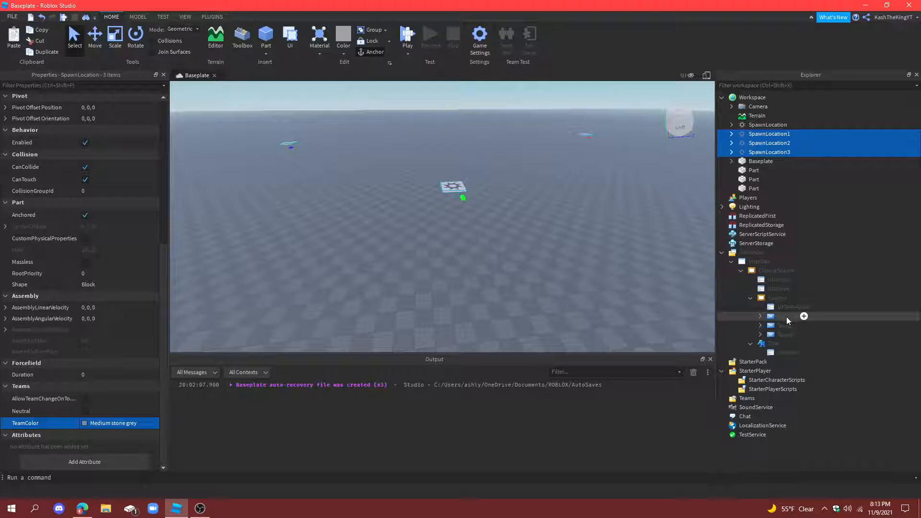
Step: Set the BrickColor of SpawnLocation1 to Lime green and of SpawnLocation2 to Really red
left_click(444, 195)
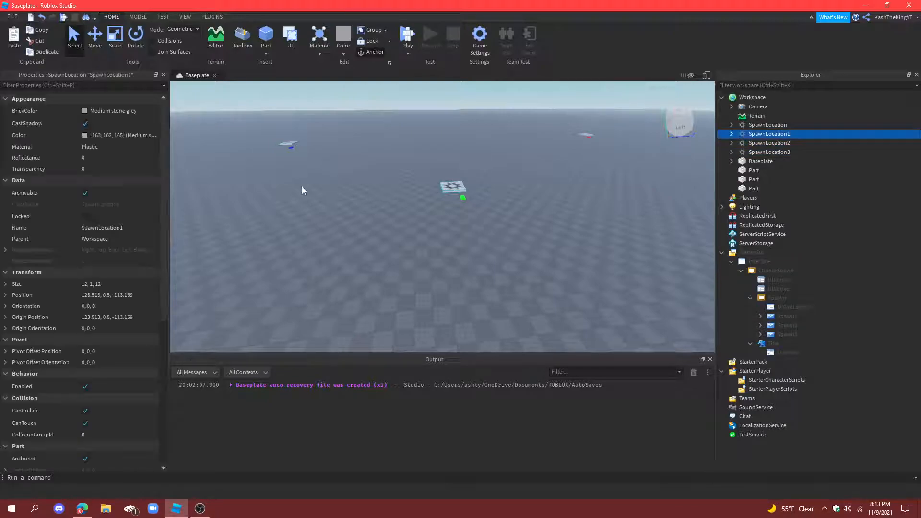
left_click(123, 111)
left_click(80, 169)
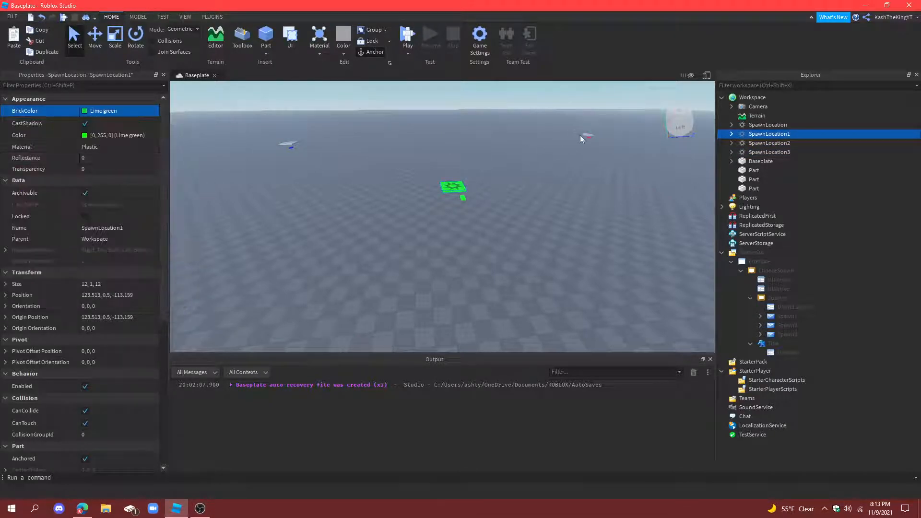
left_click(575, 137)
left_click(123, 111)
left_click(174, 193)
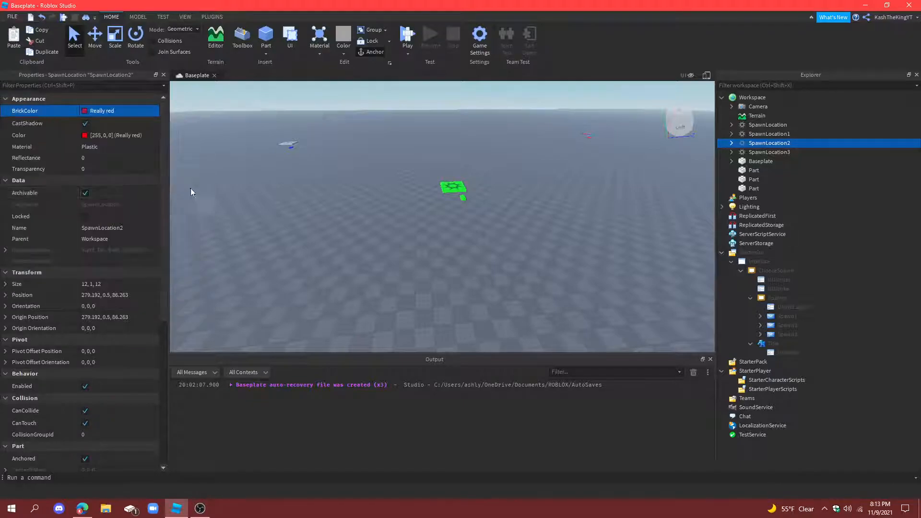
Step: Set the BrickColor of SpawnLocation3, the pad beside the blue part, to blue
left_click(281, 138)
left_click(289, 144)
left_click(118, 111)
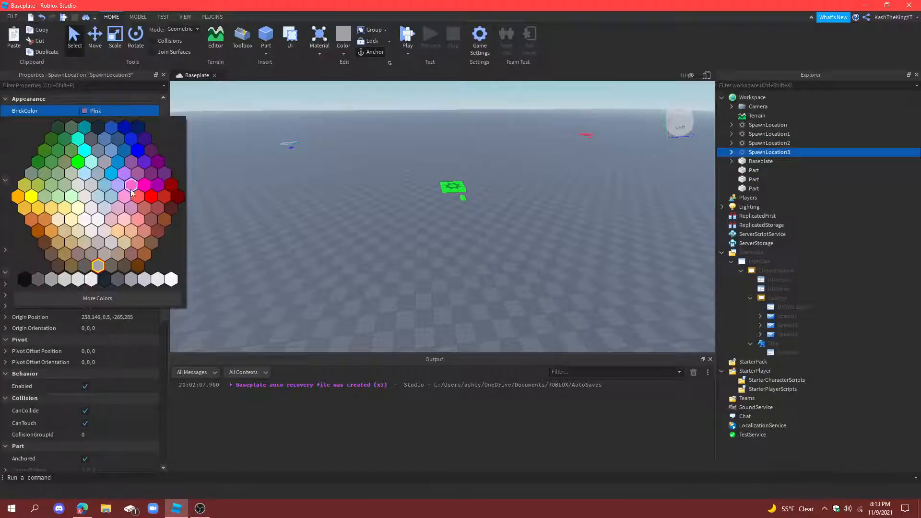
left_click(130, 154)
left_click(689, 170)
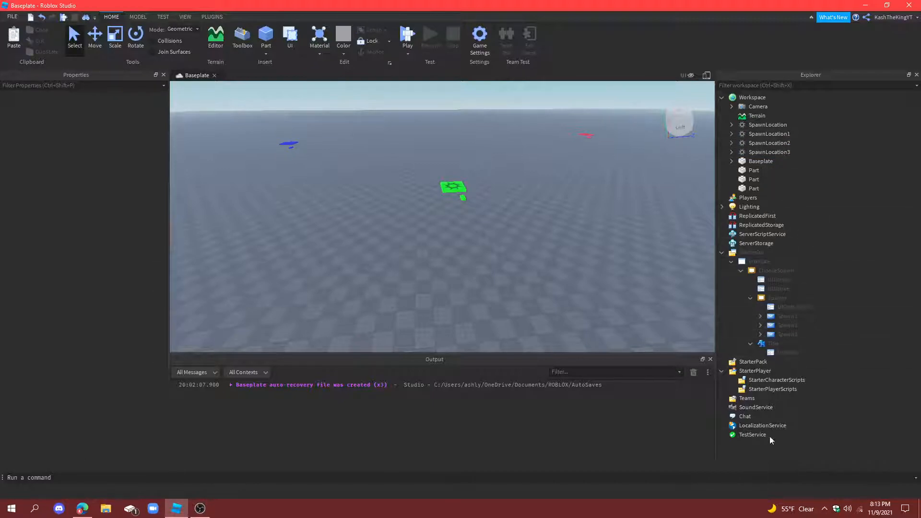
Step: Add a Team object to the Teams service and name it Blue
left_click(762, 399)
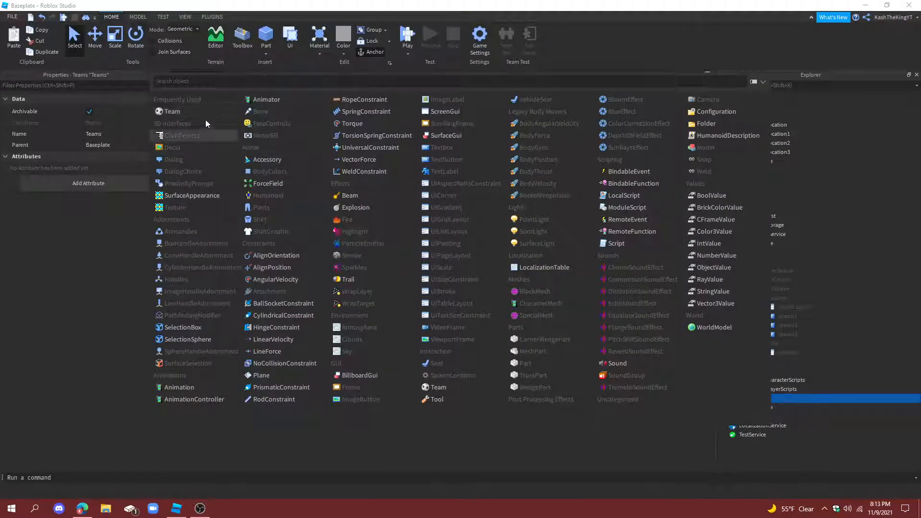
left_click(175, 111)
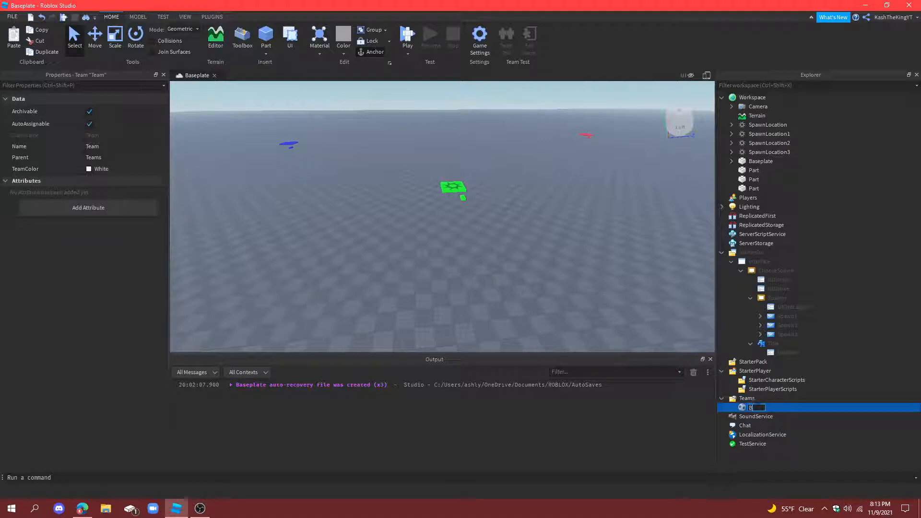
key("Return")
Step: Duplicate the Blue team twice and name the copies Green and Red
key("ctrl+d")
type("Green")
key("Return")
key("ctrl+d")
type("Red")
key("Return")
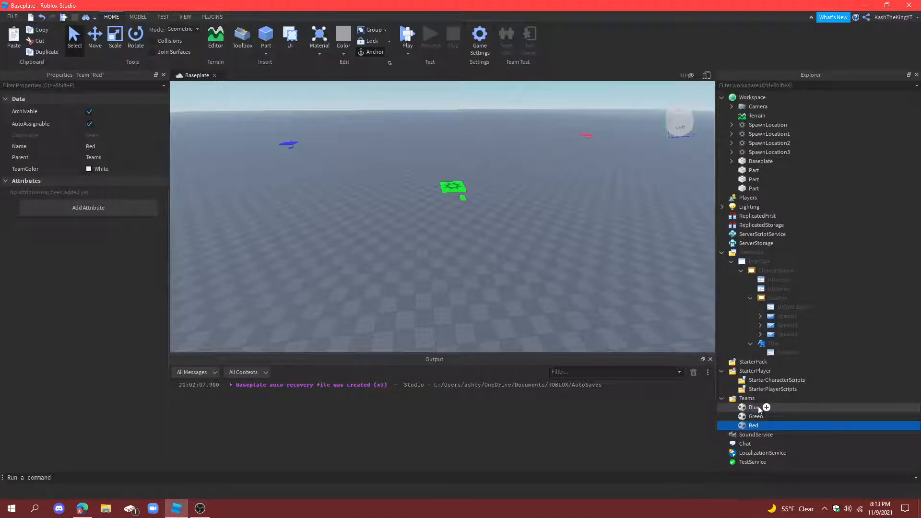
Step: Turn off AutoAssignable for the Blue, Green and Red teams
left_click(119, 171)
left_click(90, 124)
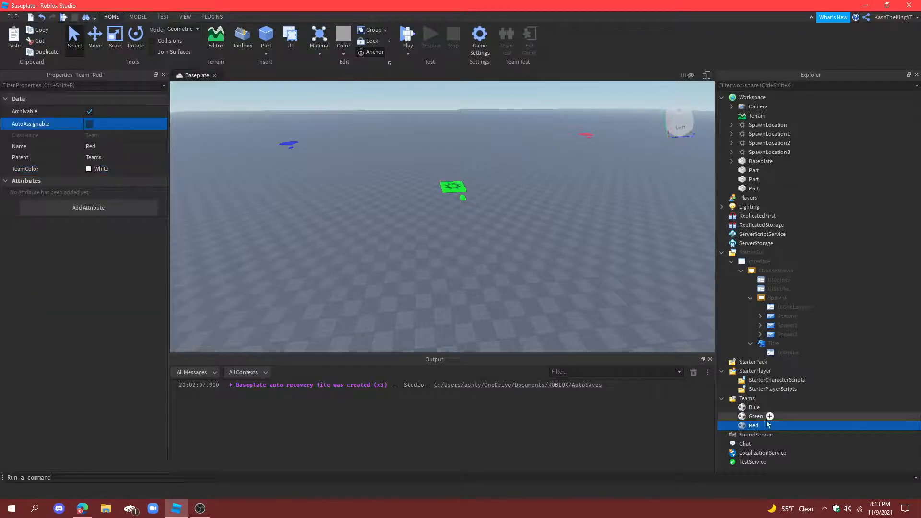
left_click(757, 408, "shift")
left_click(90, 125)
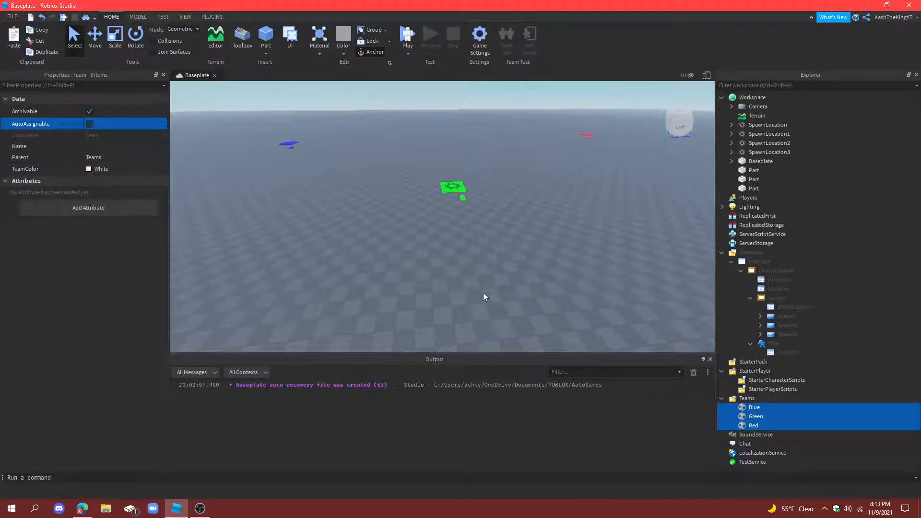
Step: Set the TeamColor of the Blue team to Really blue and of the Red team to red
left_click(743, 407)
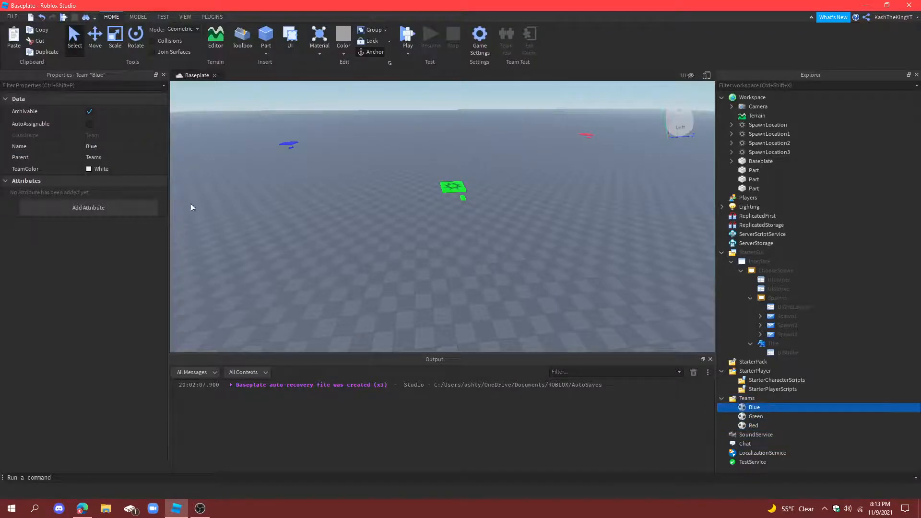
left_click(115, 169)
left_click(139, 214)
left_click(754, 426)
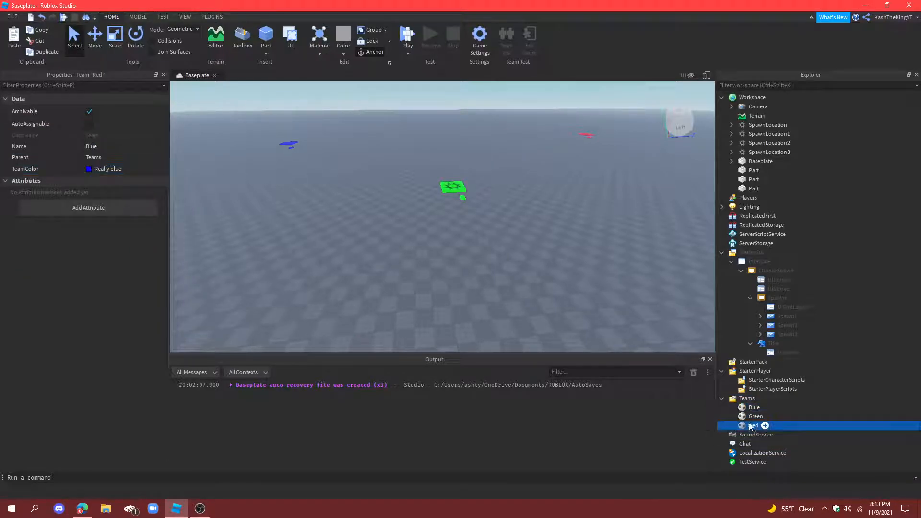
left_click(124, 168)
left_click(152, 252)
Step: Set the TeamColor of the Green team to Lime green
left_click(748, 417)
left_click(144, 168)
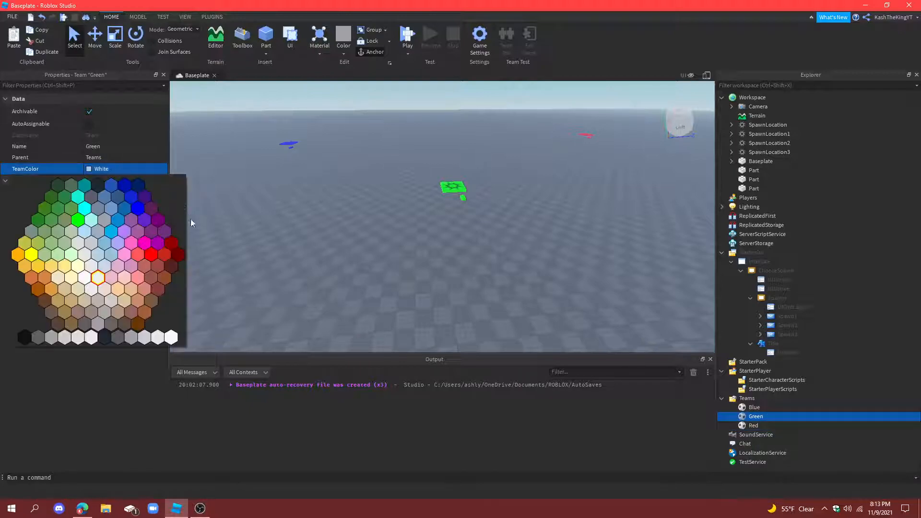
left_click(78, 220)
left_click(224, 235)
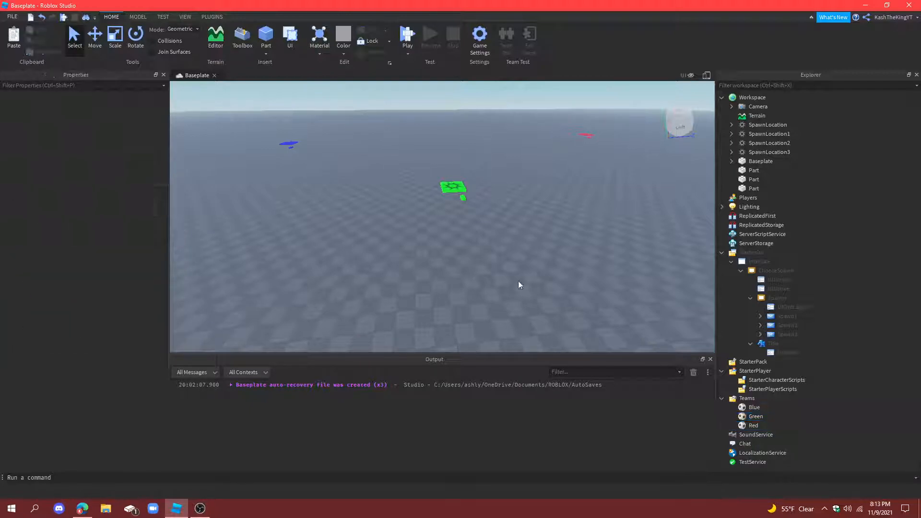
Step: Show the interface in the viewport again and set the Spawn1 button's background color to 85, 255, 0
right_click_drag(572, 265, 412, 53)
key("d")
right_click_drag(332, 97, 332, 96)
left_click(688, 76)
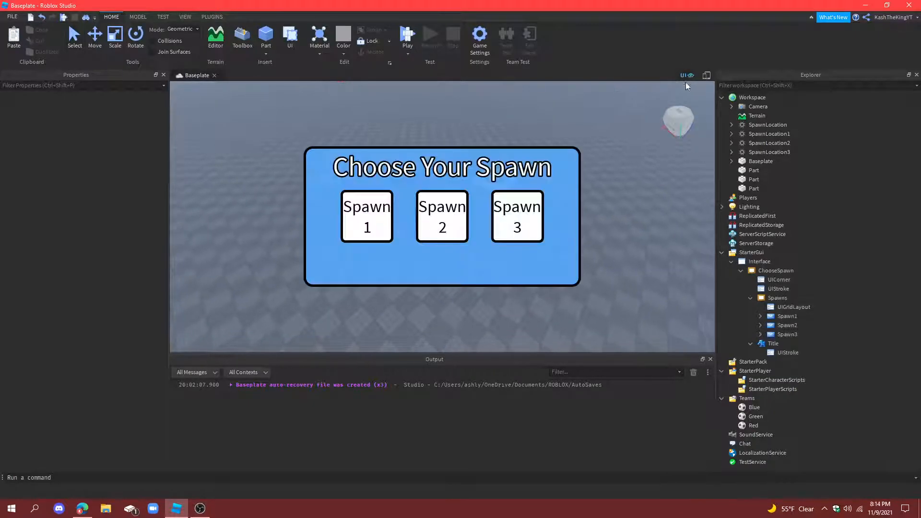
left_click(789, 316)
left_click(115, 226)
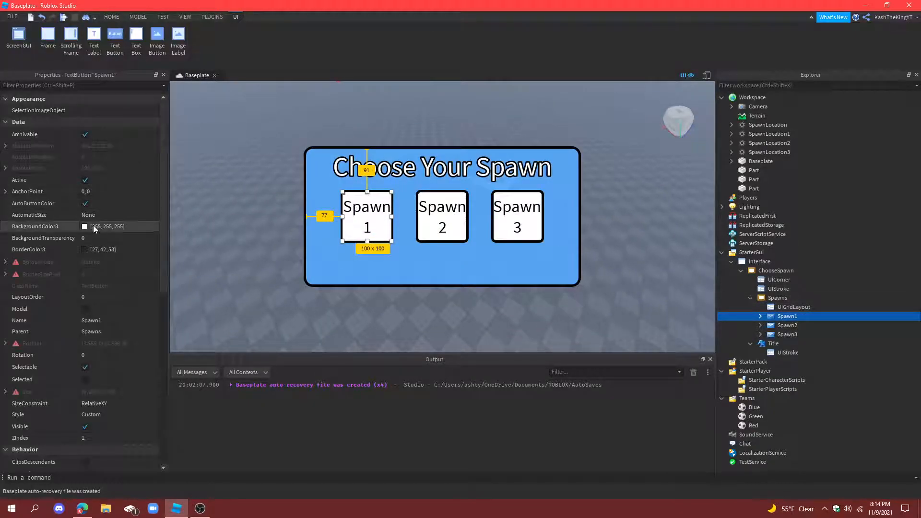
left_click(84, 227)
left_click(428, 218)
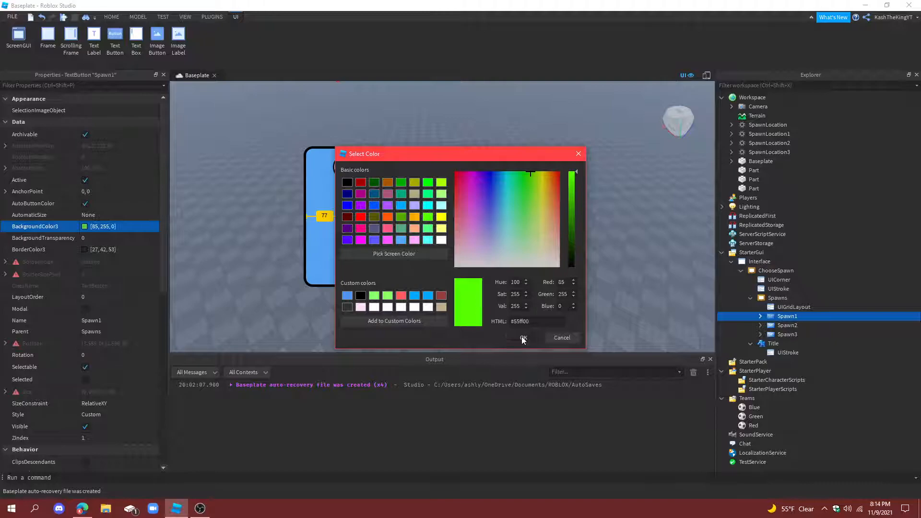
left_click(523, 337)
left_click(787, 325)
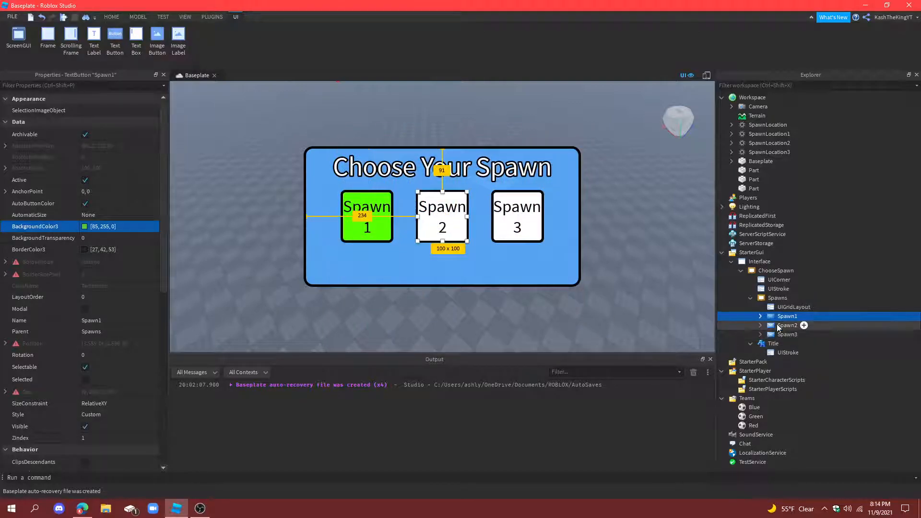
left_click(84, 226)
left_click(346, 205)
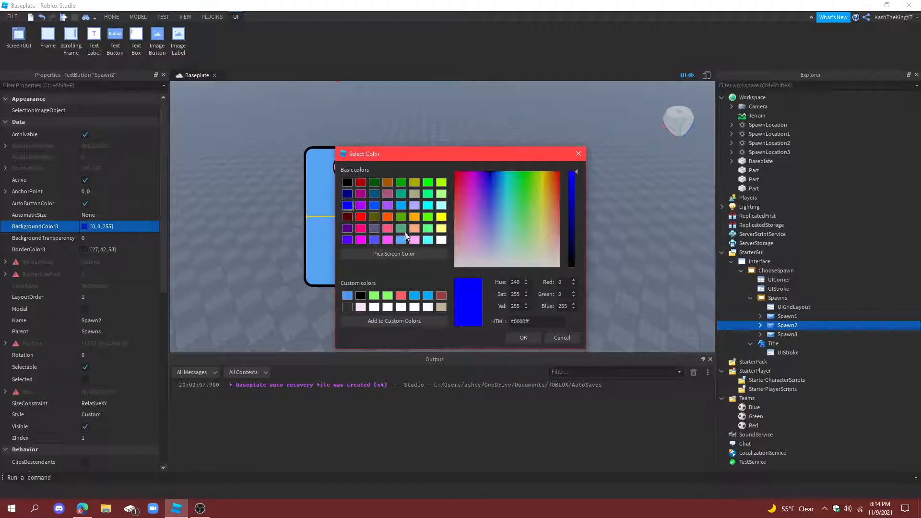
left_click(581, 156)
Step: Set the Spawn2 button's background color to 0, 0, 255
left_click(84, 226)
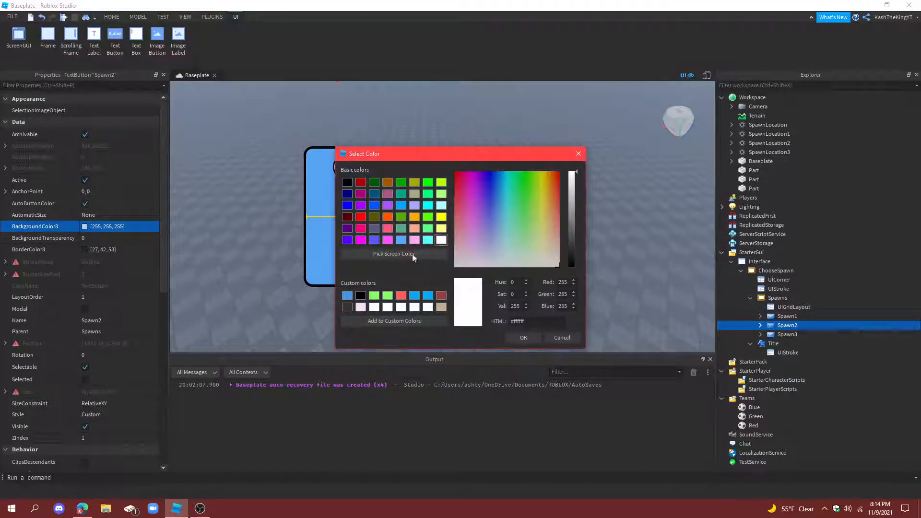
left_click(347, 195)
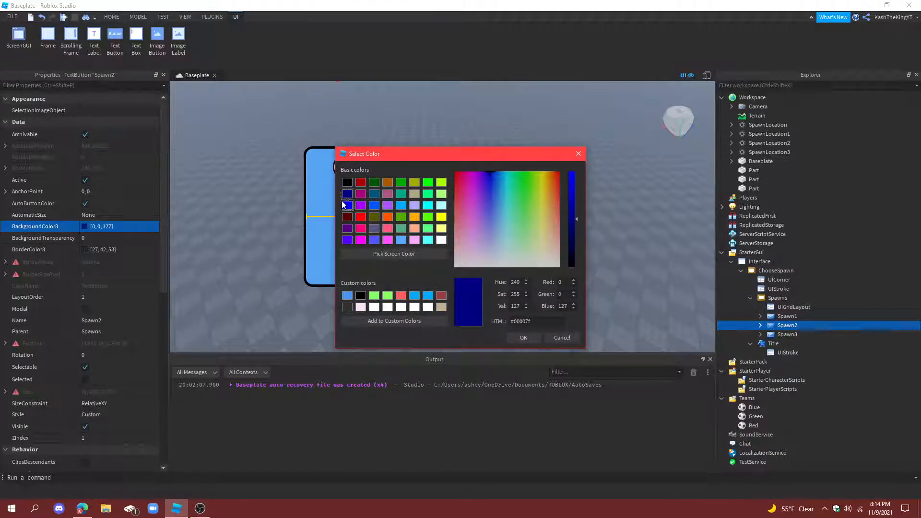
key("Down")
left_click(535, 337)
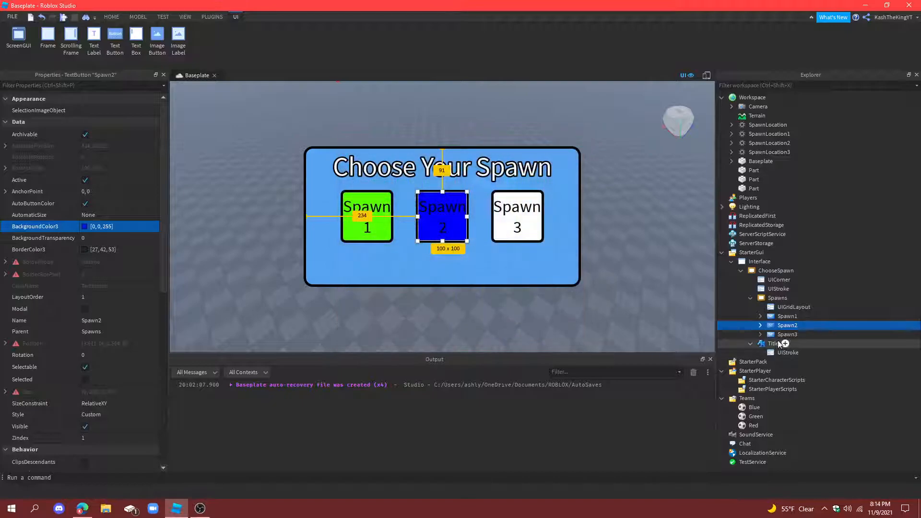
Step: Set the Spawn3 button's background color to 255, 0, 0
left_click(517, 215)
left_click(84, 226)
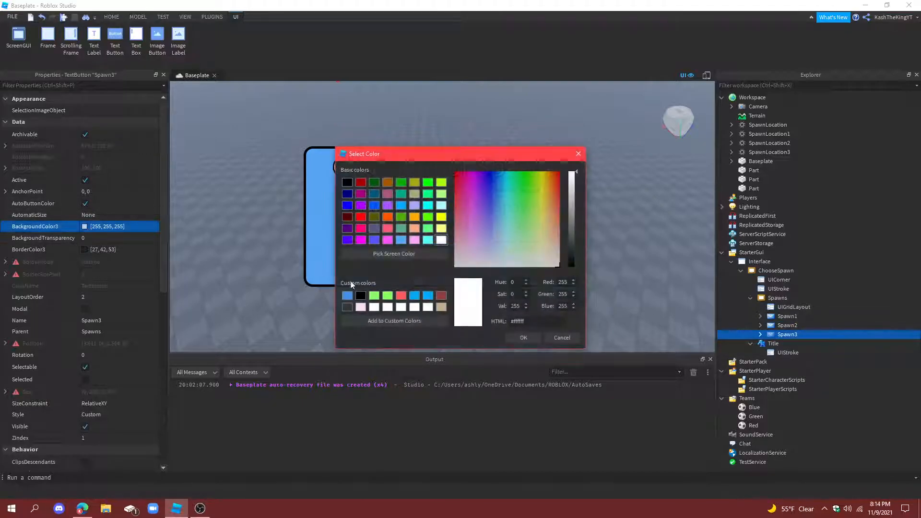
left_click(361, 217)
left_click(522, 337)
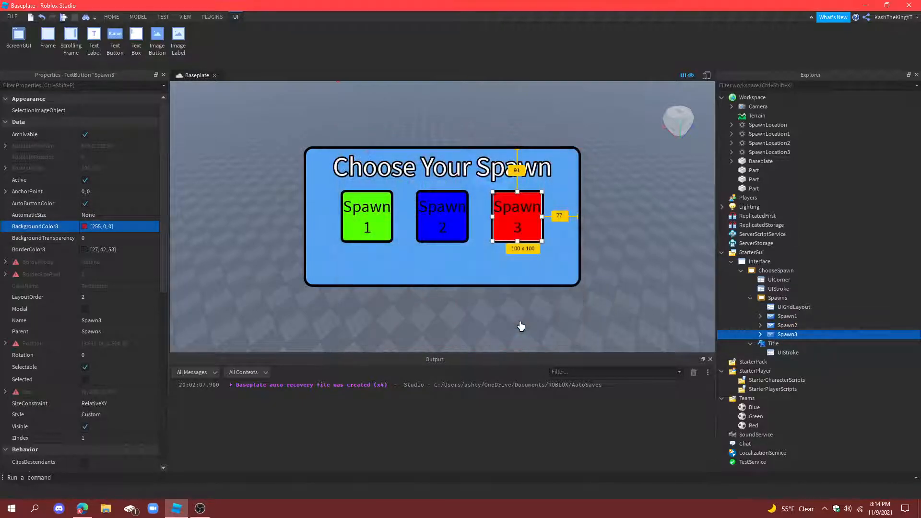
left_click(561, 321)
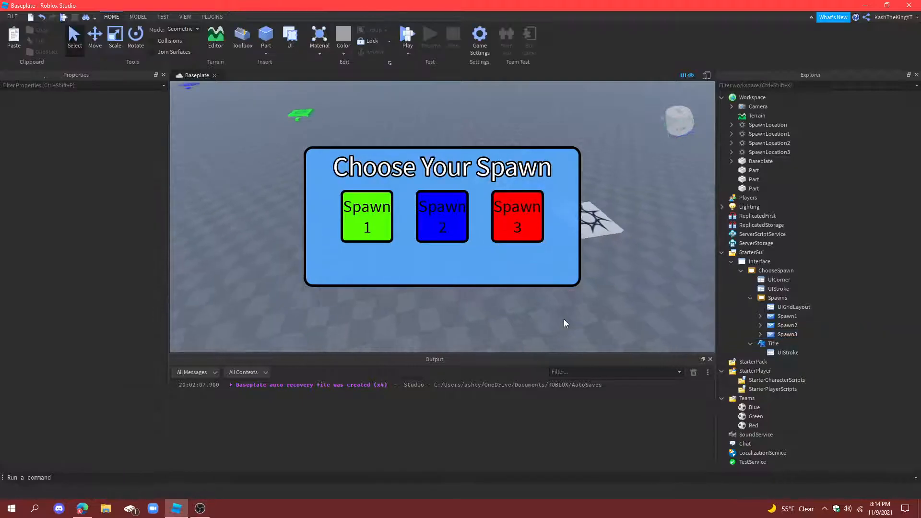
Step: Rename the Spawn1, Spawn2 and Spawn3 buttons to Team1, Team2 and Team3
left_click(785, 318)
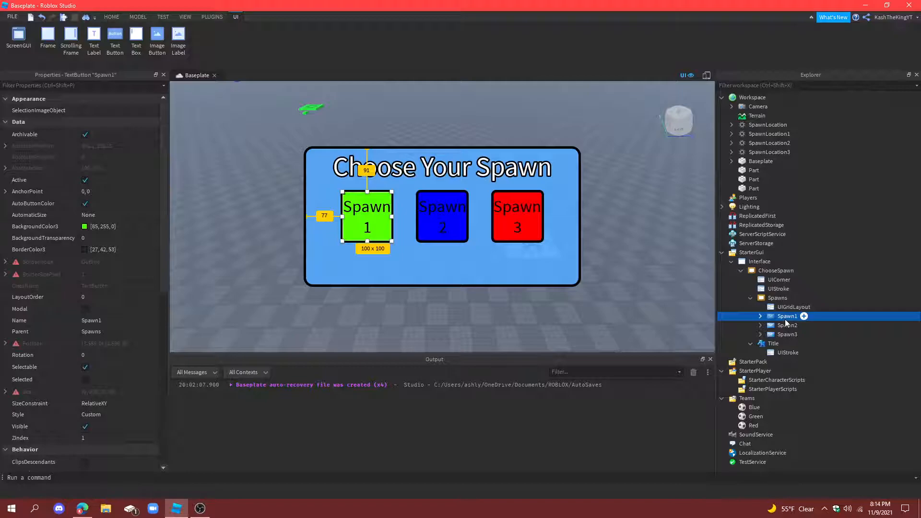
left_click(786, 318)
type("Team1")
left_click(787, 325)
left_click(787, 325)
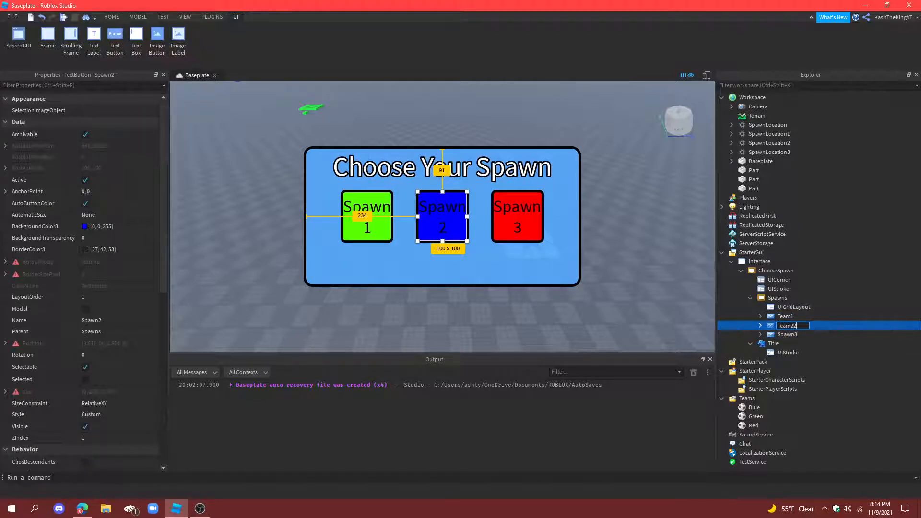
type("Team2")
left_click(784, 334)
left_click(785, 334)
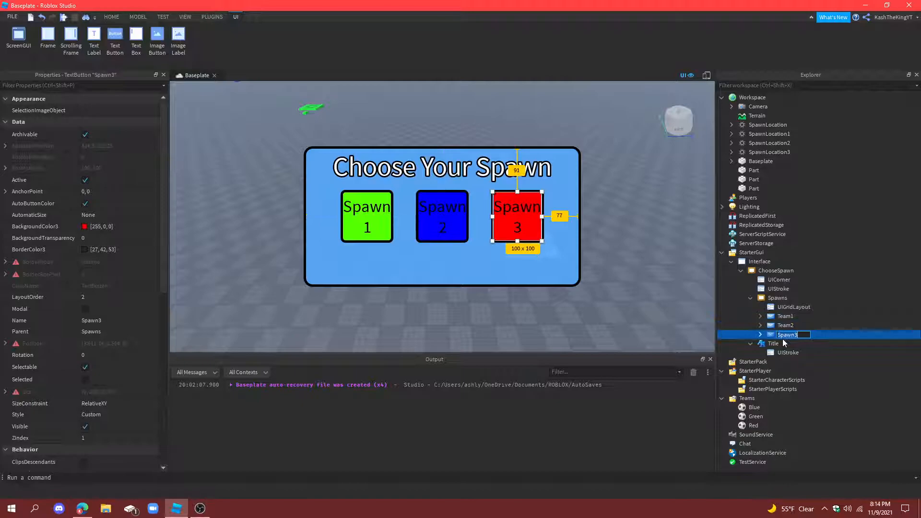
type("Team3")
key("Return")
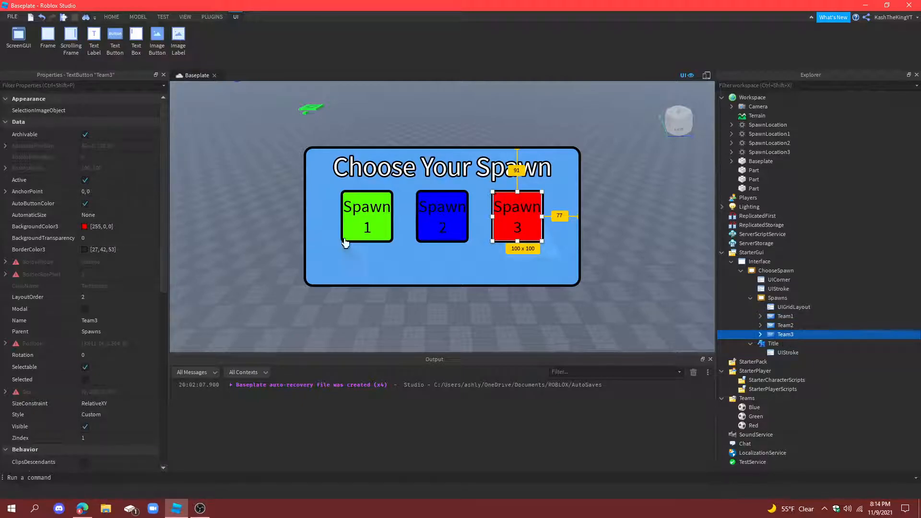
Step: Change the text on the three buttons to Team 1, Team 2 and Team 3
left_click(377, 225)
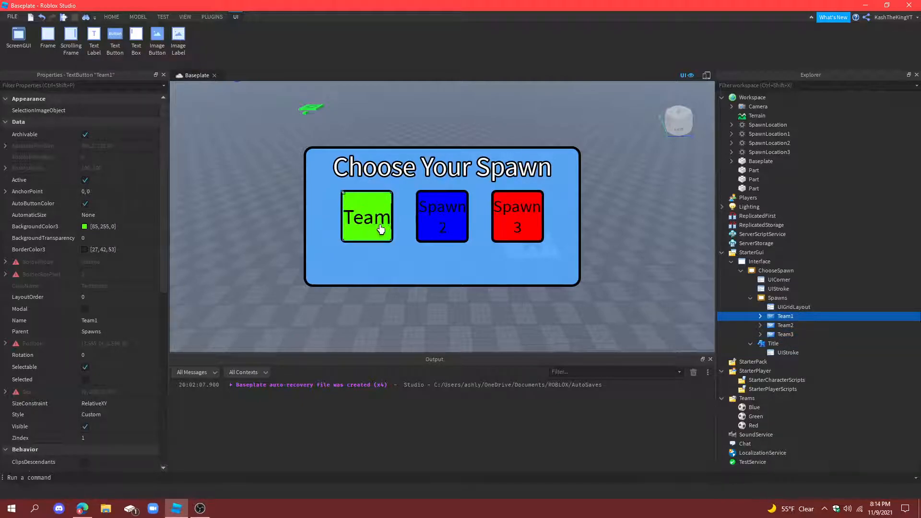
left_click(440, 224)
type("Team 2")
key("Return")
double_click(524, 212)
key("BackSpace")
type("Team 3")
key("Return")
left_click(600, 191)
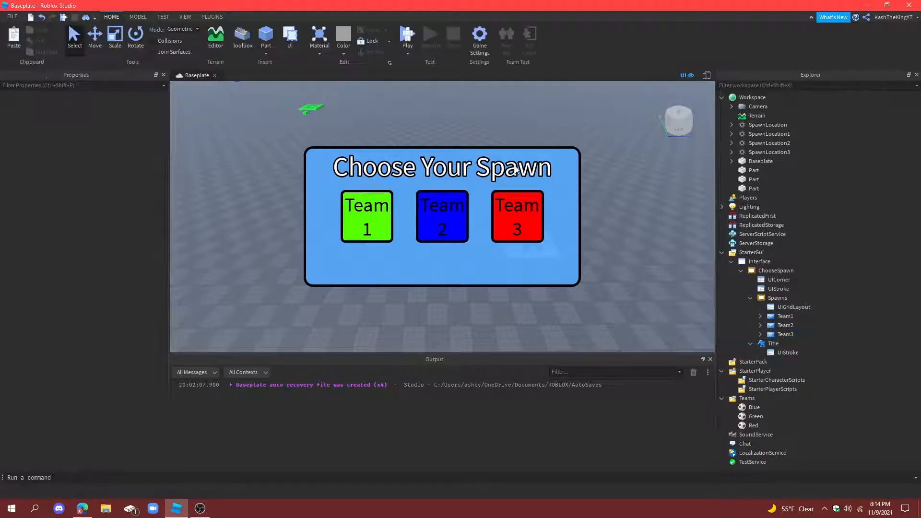
Step: Replace the last word of the "Choose Your Spawn" title with "Tema"
left_click(480, 163)
double_click(479, 159)
key("BackSpace")
key("BackSpace")
key("BackSpace")
key("BackSpace")
key("BackSpace")
type("Tema")
key("Return")
left_click_drag(497, 168, 510, 174)
double_click(510, 174)
key("BackSpace")
key("BackSpace")
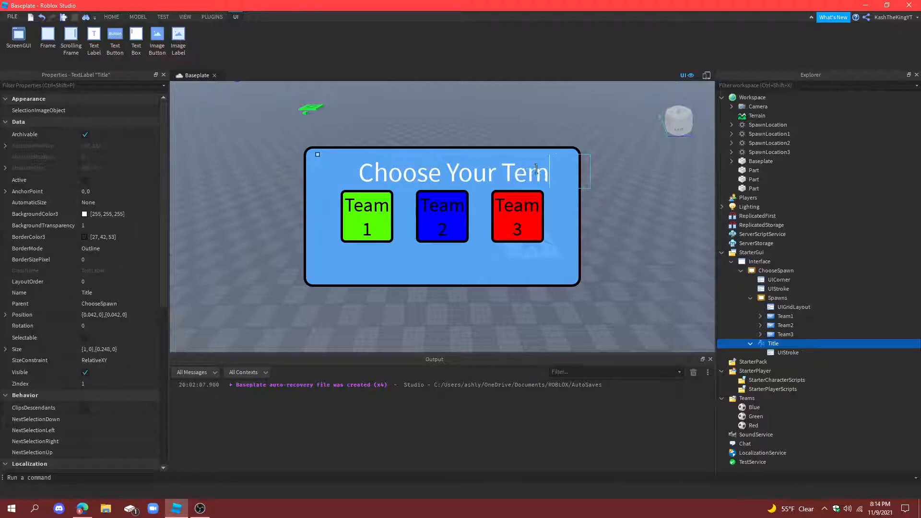
type("am")
key("Return")
key("ctrl+z")
key("ctrl+z")
key("ctrl+z")
Step: Correct the misspelled title so that it reads "Choose Your Team"
double_click(541, 173)
key("BackSpace")
key("BackSpace")
type("am")
key("Return")
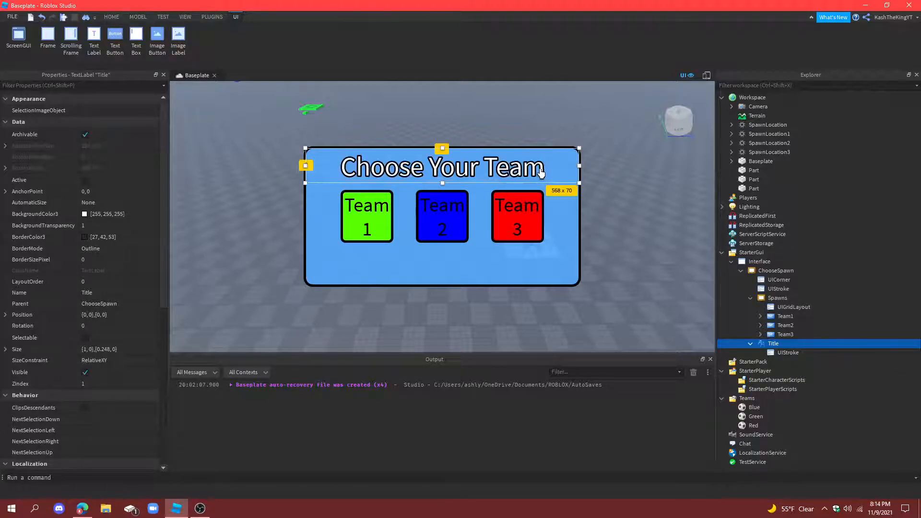
left_click(614, 171)
scroll(637, 181, "down", 5)
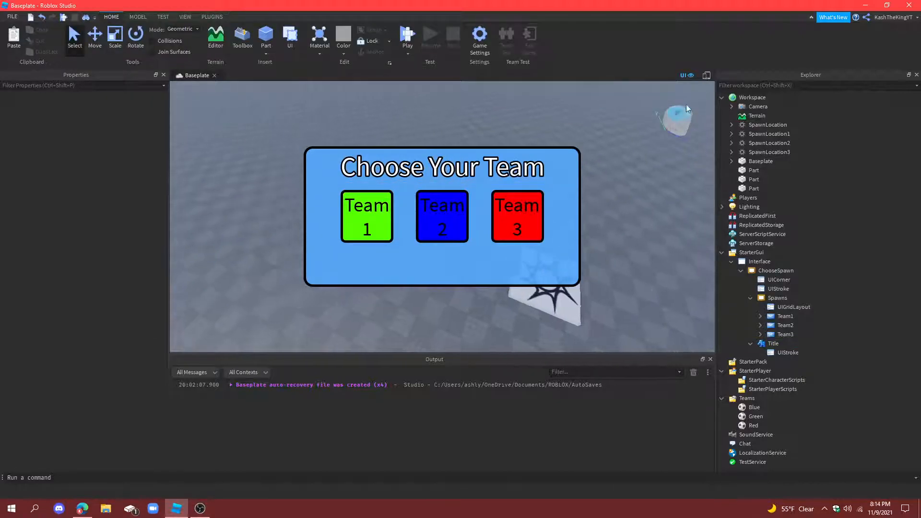
right_click_drag(686, 108, 648, 210)
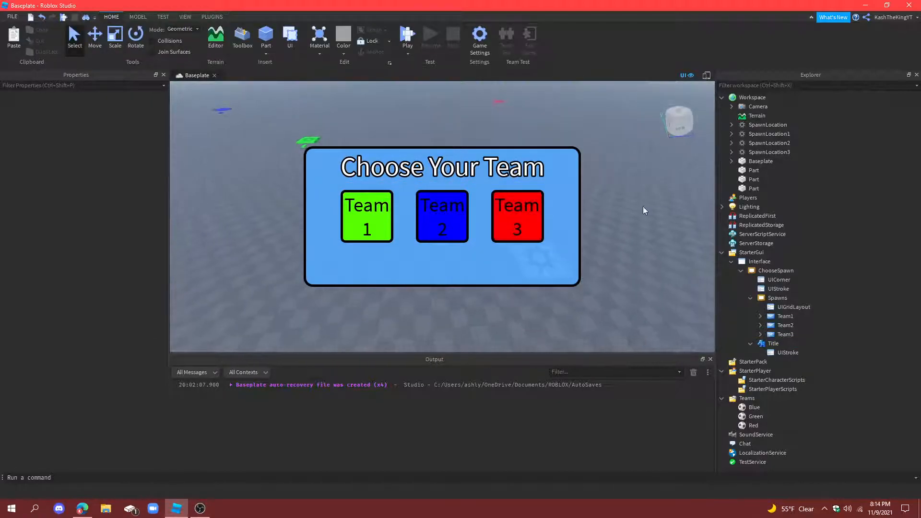
right_click_drag(600, 255, 601, 255)
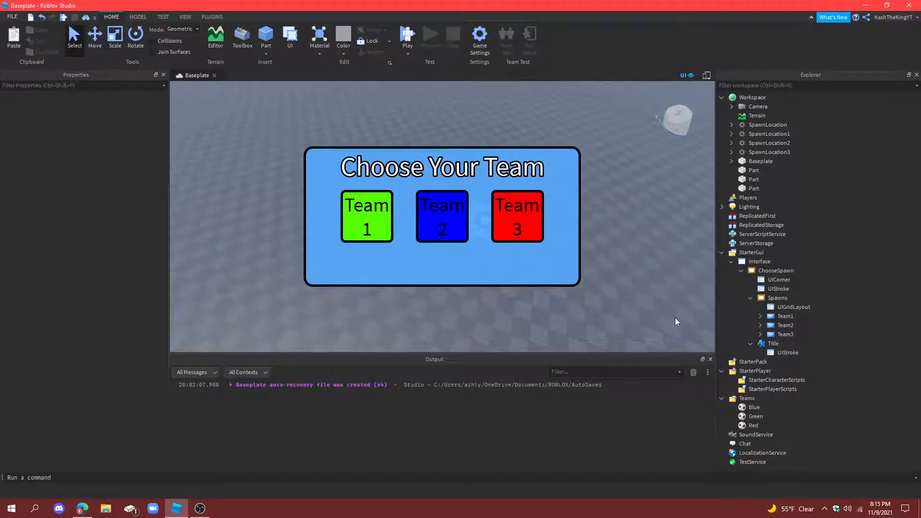
right_click_drag(672, 327, 468, 317)
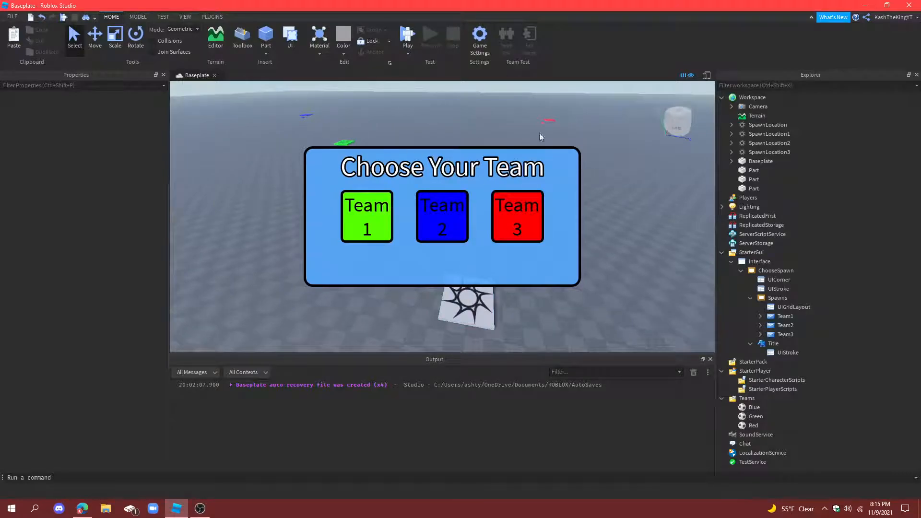
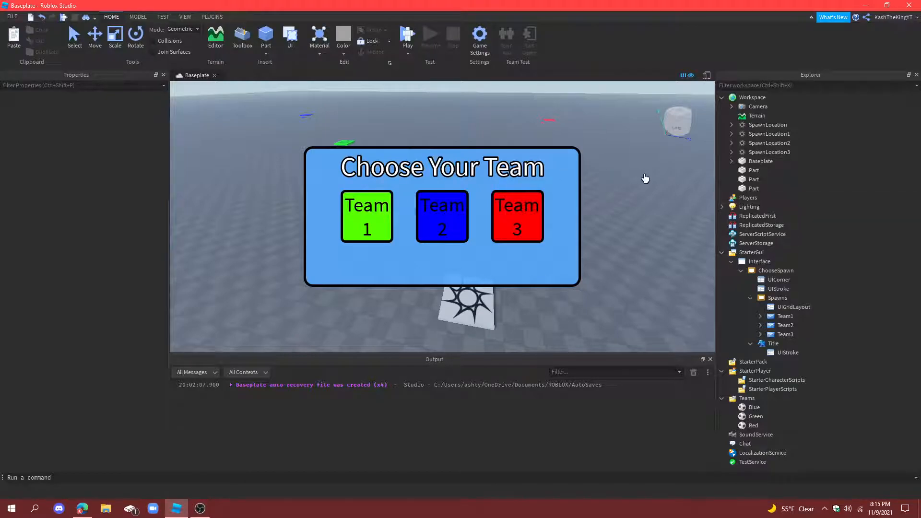
Step: Add a Script to ServerScriptService and name it Team
mouse_move(795, 316)
left_click(780, 234)
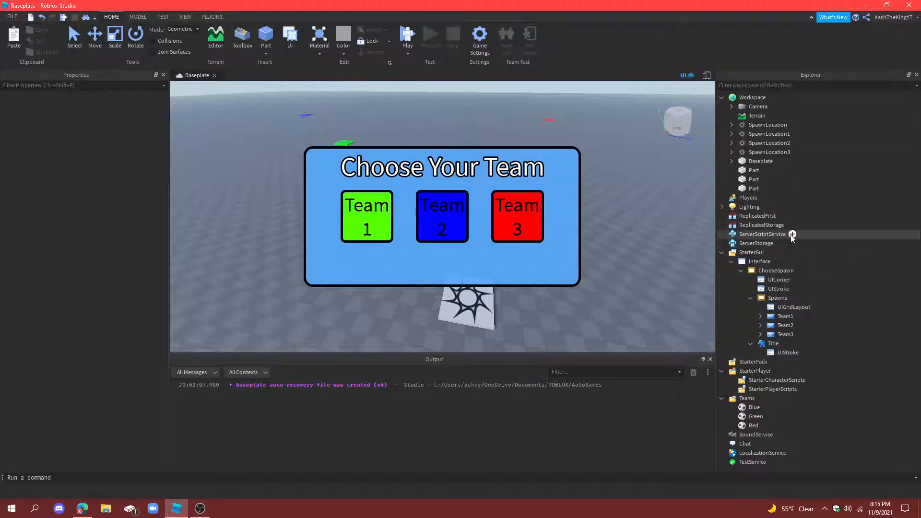
type("sc")
left_click(196, 103)
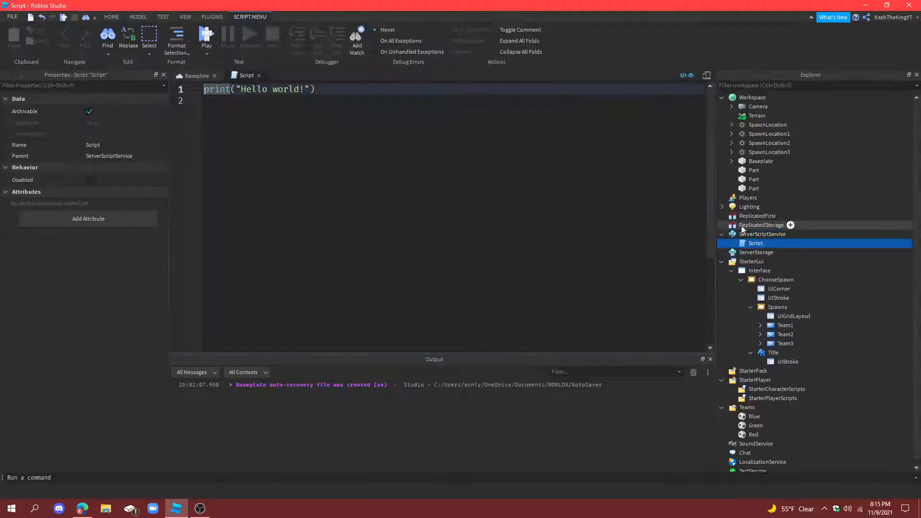
left_click(755, 243)
type("Team")
key("Return")
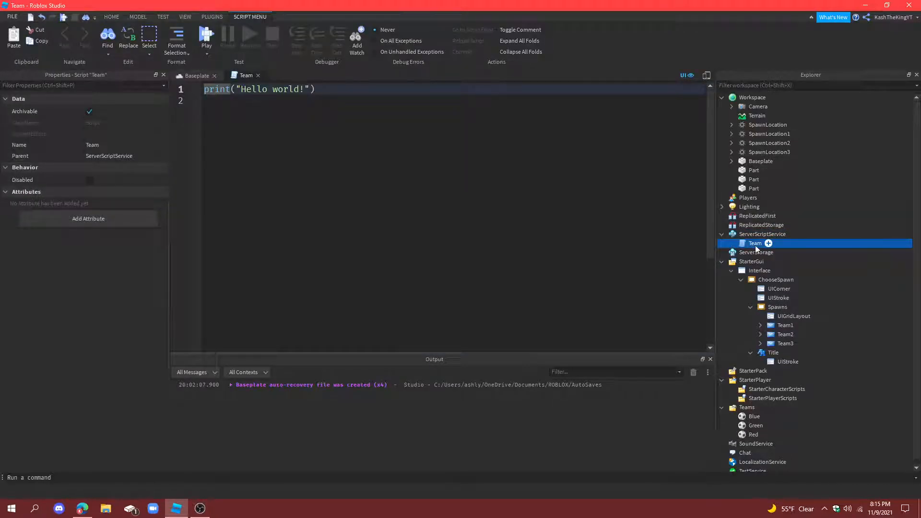
Step: Add a RemoteEvent to ReplicatedStorage and name it JoinTeam
left_click(789, 227)
type("re")
left_click(199, 101)
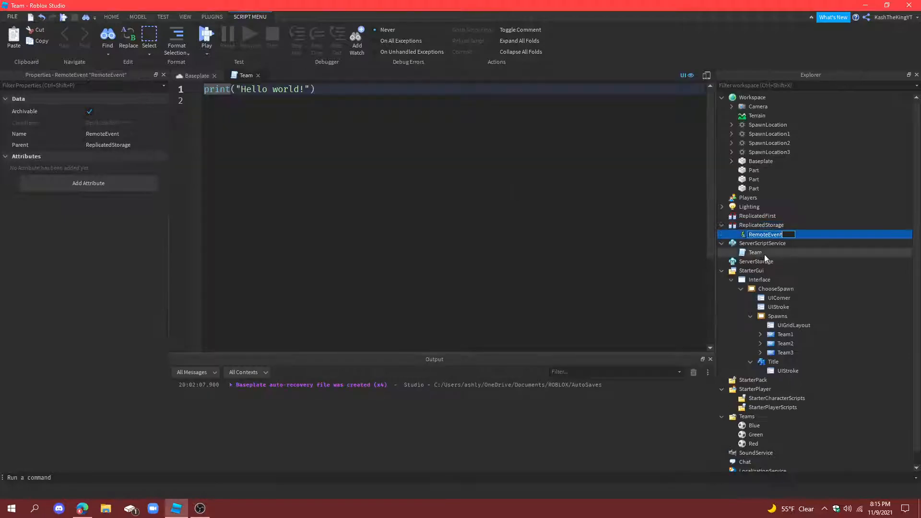
type("JoinTeam")
key("Return")
Step: Replace the Team server script's default code with a function(plr, team) connected to game.ReplicatedStorage.JoinTeam.OnServerEvent
left_click(327, 98)
key("ctrl+a")
key("BackSpace")
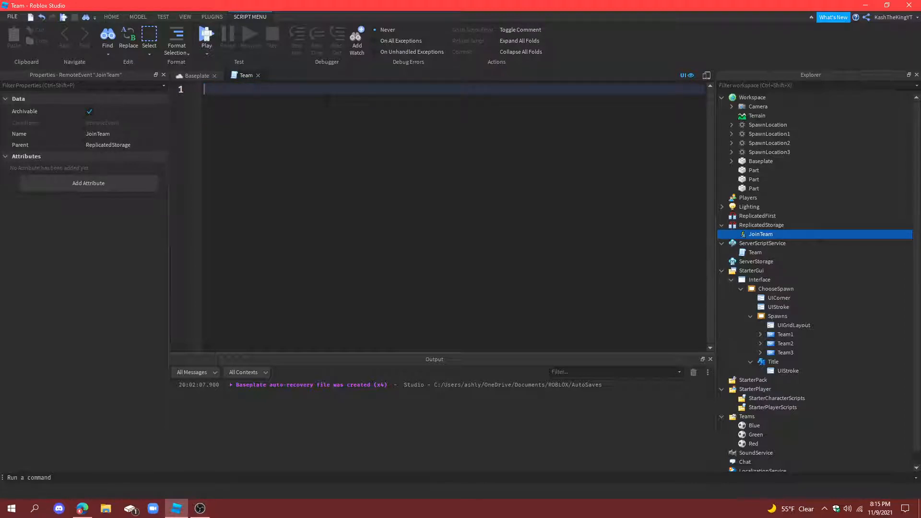
type("game.ReplicatedStorage.")
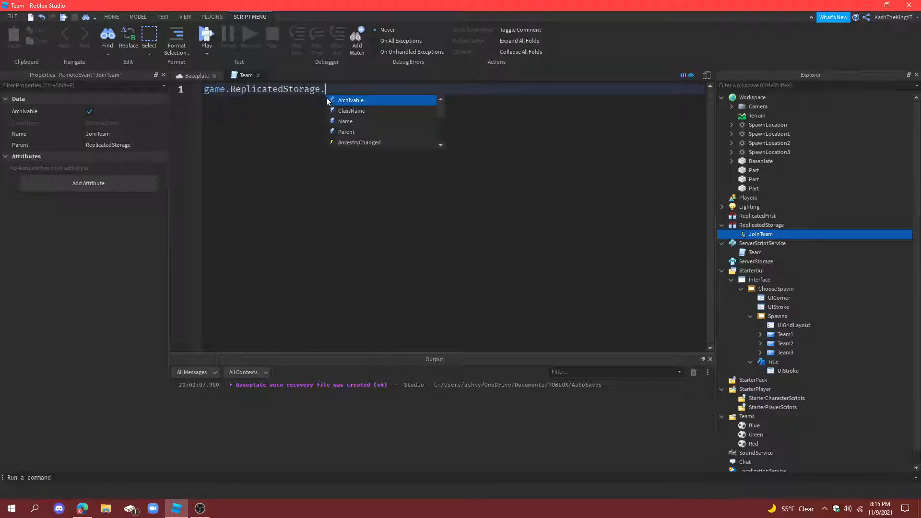
type("JoinTeam.")
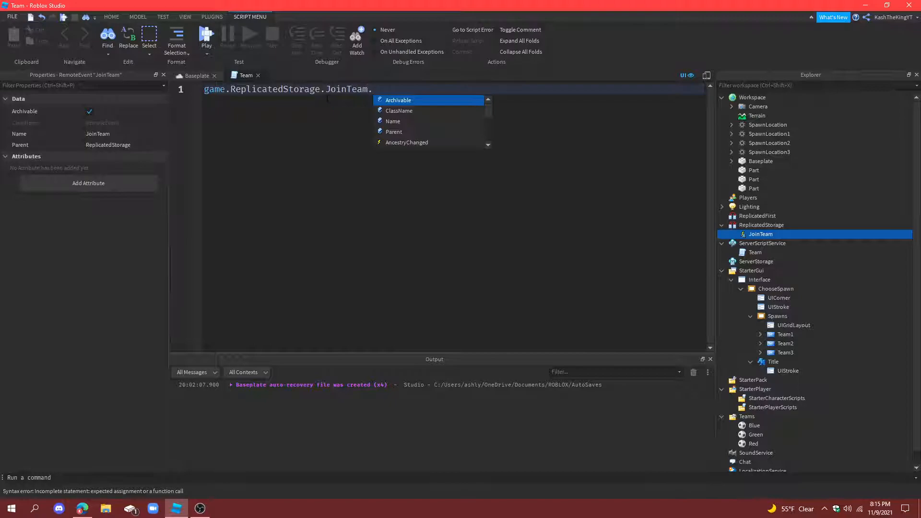
type("OnServerEvent:Connect(function")
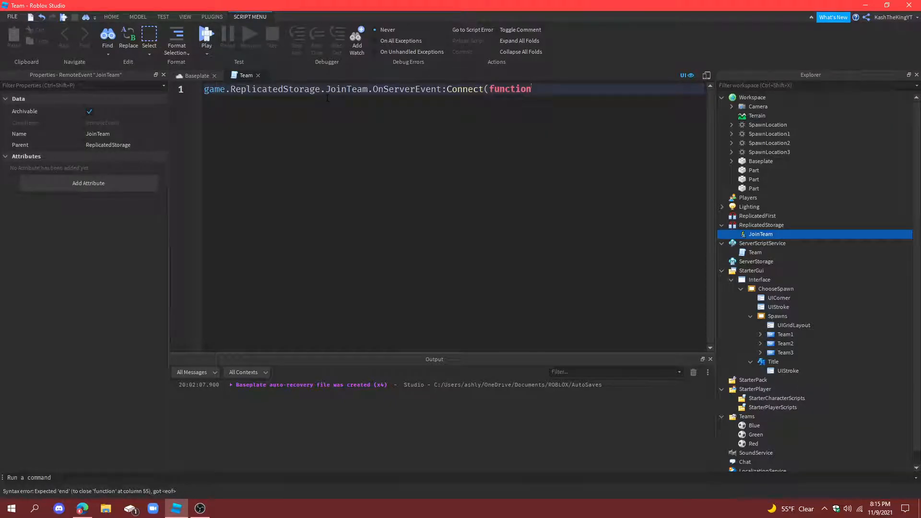
type("(plr, team")
key("Return")
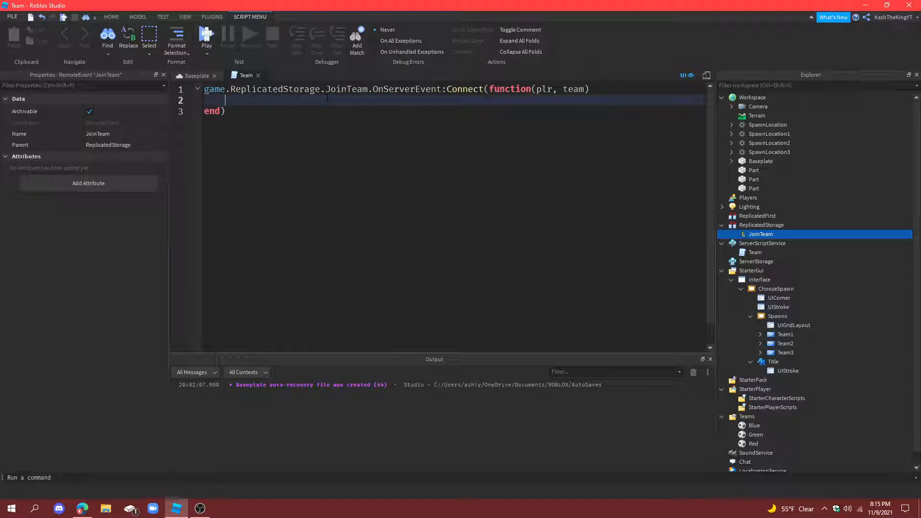
Step: Write plr.Team = game.Teams[team] inside the JoinTeam event handler and close the script
type("plr.Team = team")
key("BackSpace")
type("game.Teams.te")
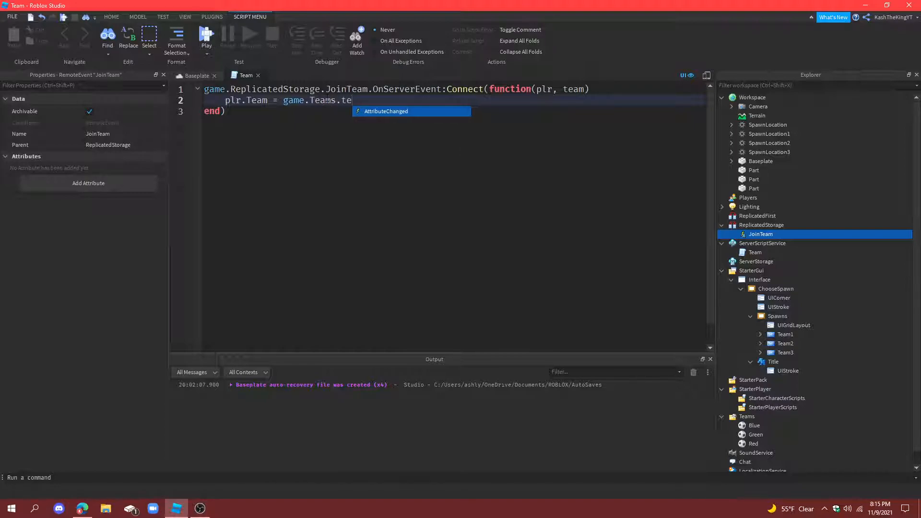
key("BackSpace")
key("BackSpace")
key("BackSpace")
type("[team]")
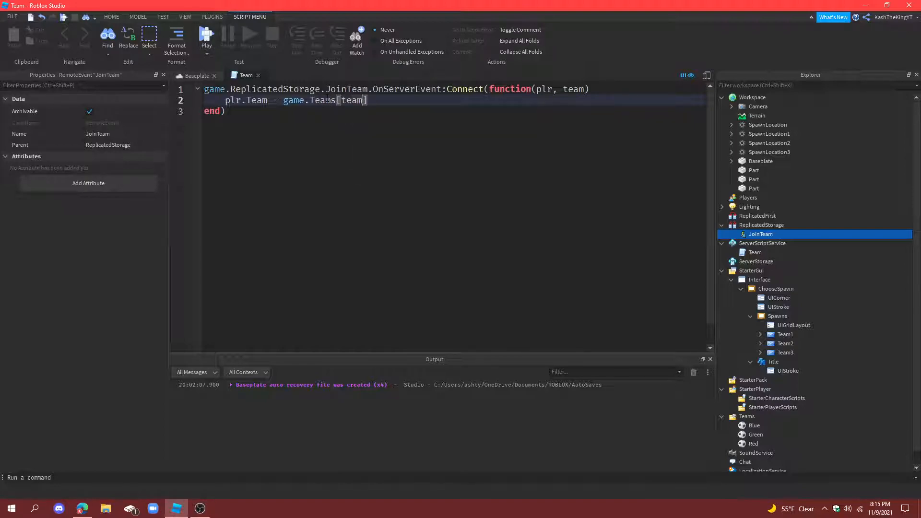
left_click(258, 75)
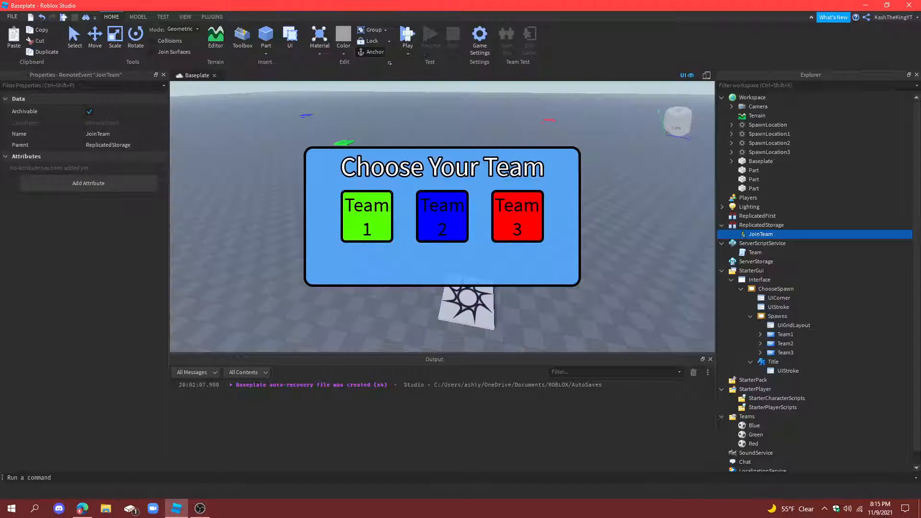
Step: Add a LocalScript to the Team1 button and name it Team
left_click(796, 334)
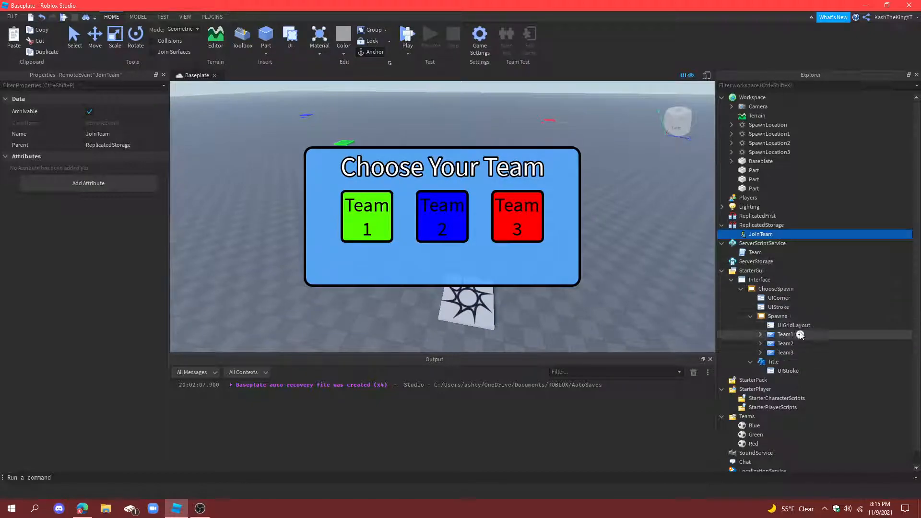
left_click(816, 334)
left_click(199, 116)
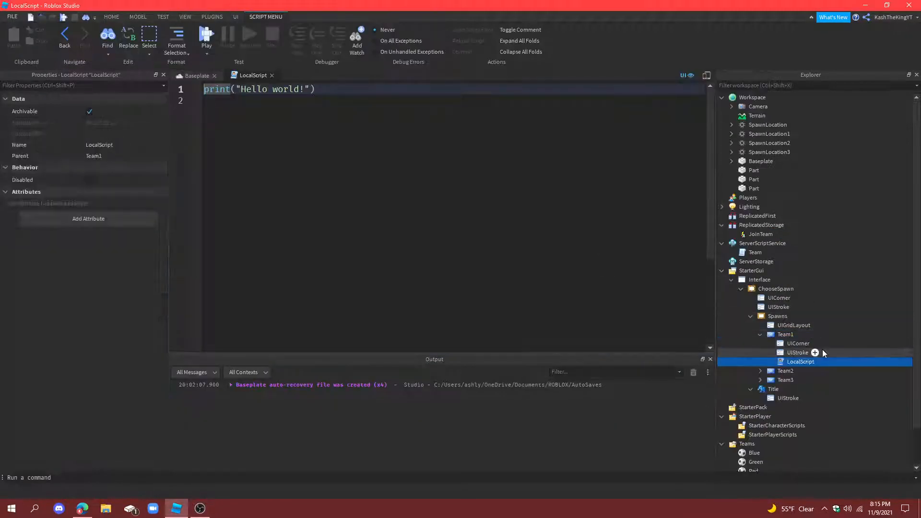
left_click(799, 363)
key("BackSpace")
key("Return")
Step: Replace the Team1 local script's default code with game.ReplicatedStorage.JoinTeam:FireServer("Green")
left_click(305, 119)
key("ctrl+a")
key("BackSpace")
type("game")
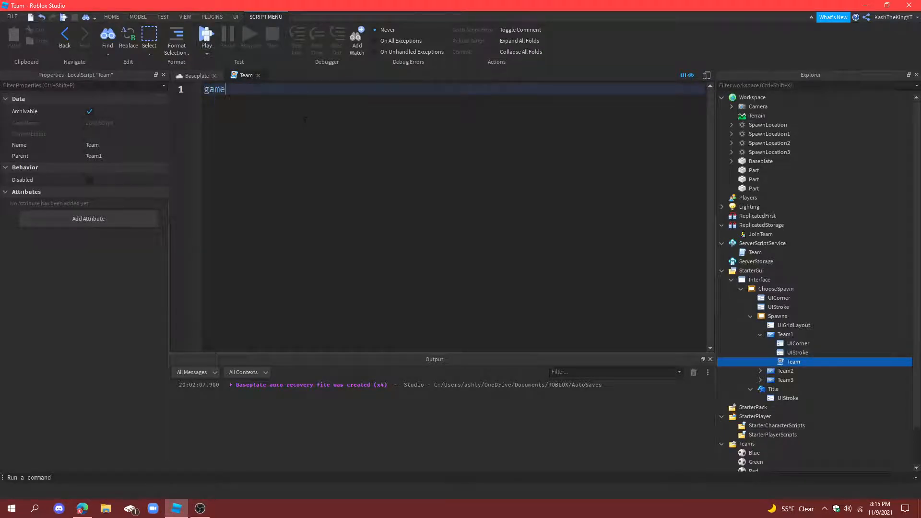
type(".ReplicatedStorage.JoinTeam.")
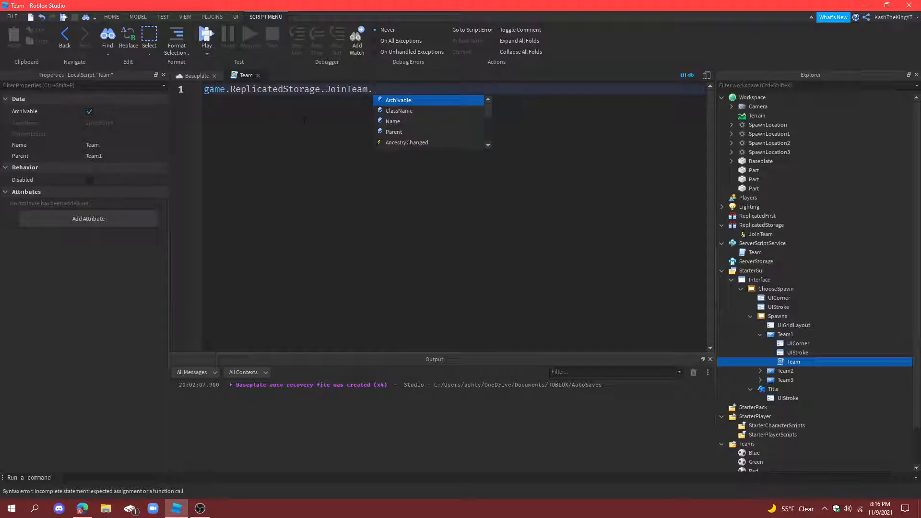
key("BackSpace")
type(":FireServer(")
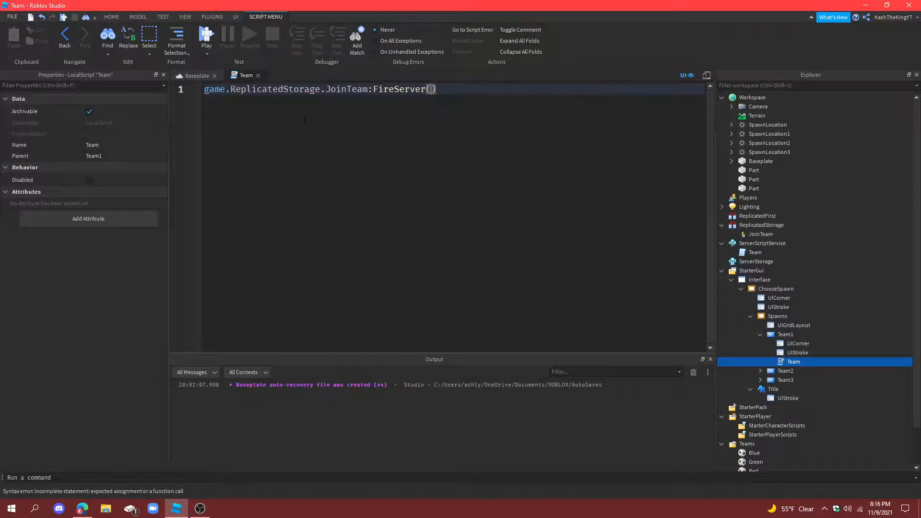
type("\"Gr")
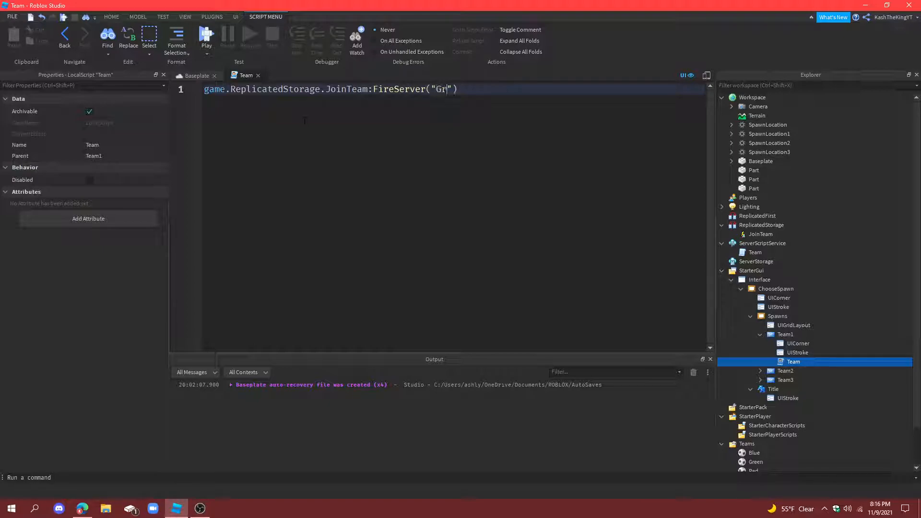
Step: Copy the Team local script from the Team1 button into the Team2 and Team3 buttons
left_click(803, 337)
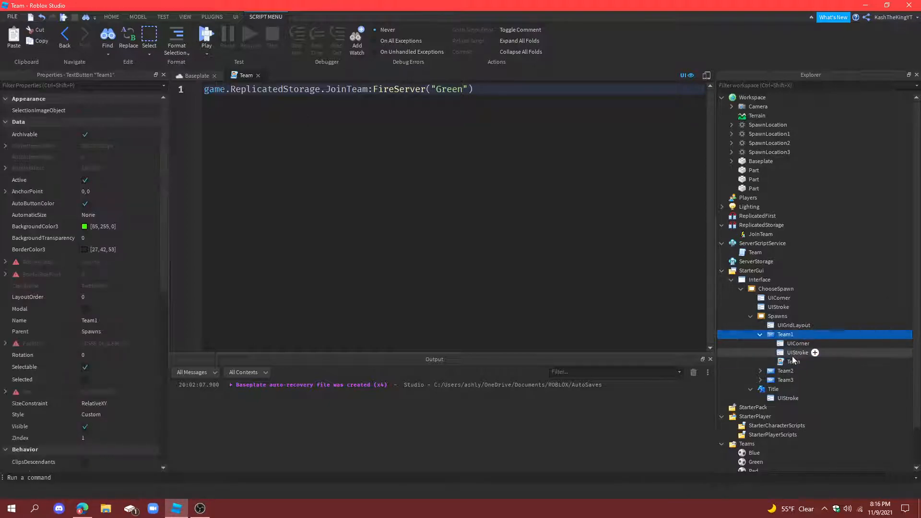
left_click(794, 356)
left_click(792, 363)
left_click(792, 372)
key("ctrl+shift+v")
left_click(788, 409)
key("ctrl+shift+v")
Step: Change the FireServer argument in the Team2 button's local script to "Blue"
double_click(790, 400)
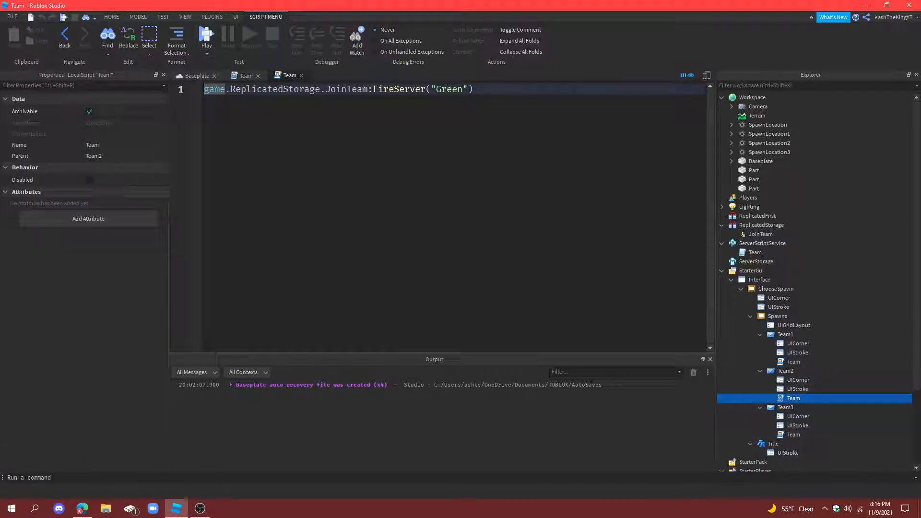
double_click(438, 91)
type("Blu")
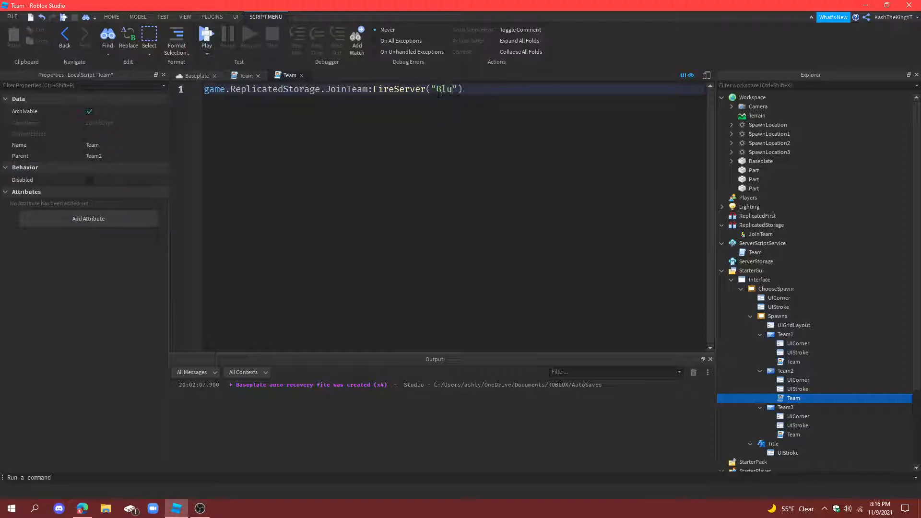
Step: Change the FireServer argument in the Team3 button's local script to "Red" and close the open scripts
double_click(788, 435)
left_click_drag(441, 89, 463, 89)
type("Re")
left_click(258, 75)
left_click(258, 75)
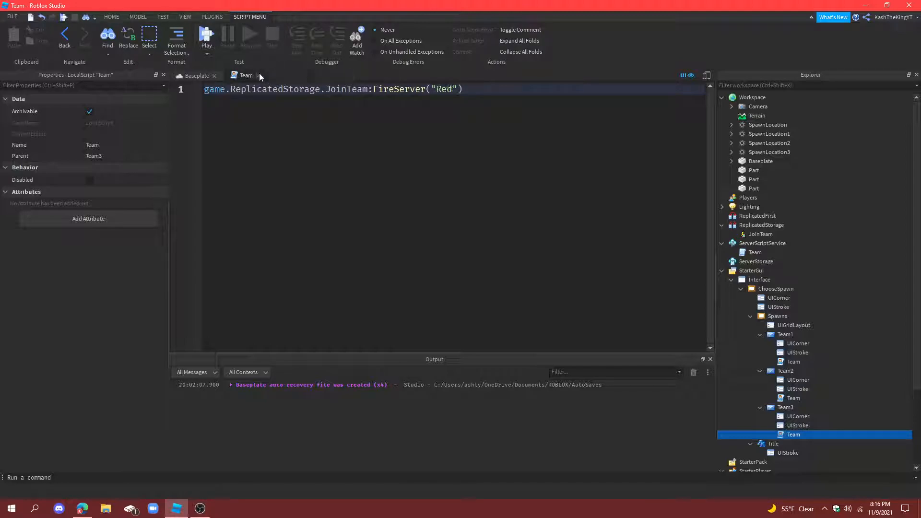
left_click(259, 75)
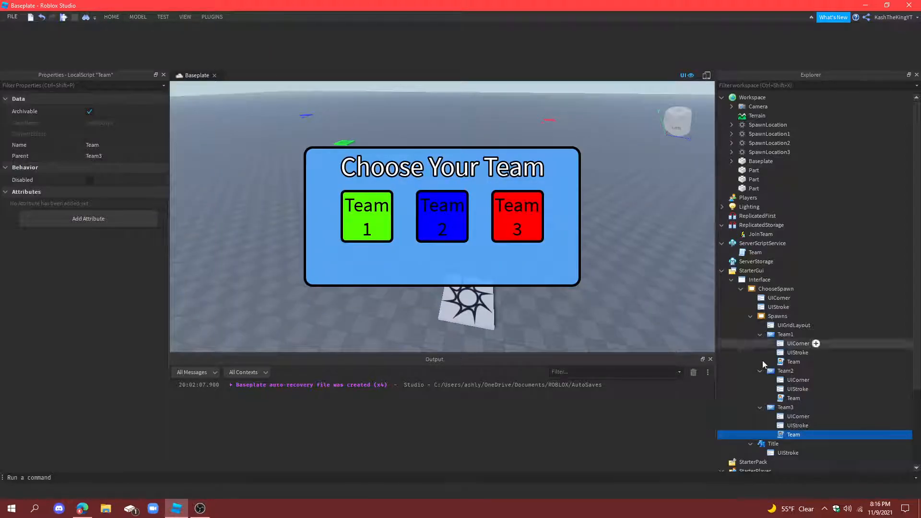
Step: Wrap the FireServer("Red") call in the Team3 button's local script in a script.Parent.Activated:Connect(function() handler
double_click(793, 435)
left_click(477, 90)
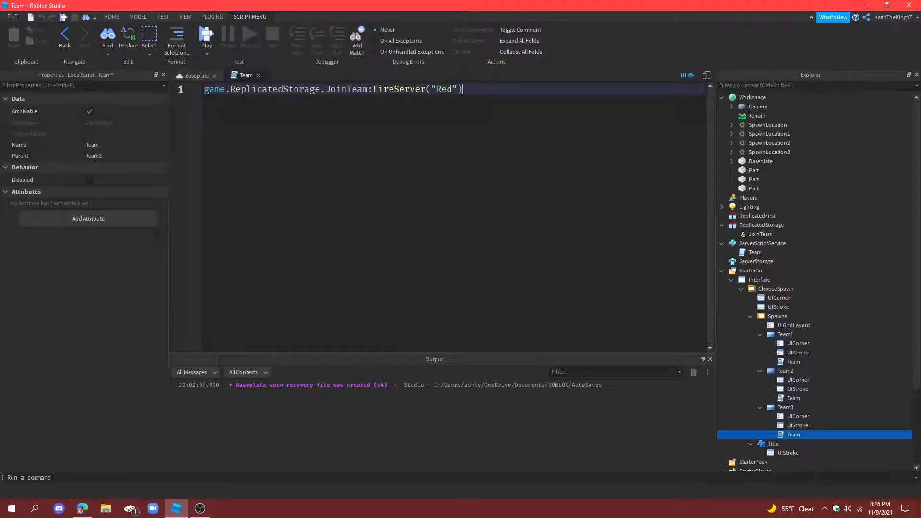
key("ctrl+a")
key("BackSpace")
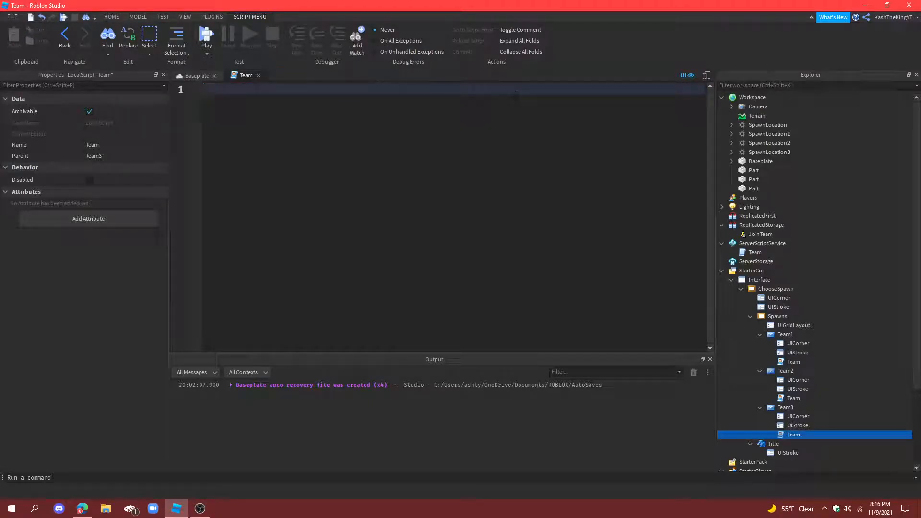
type("script.Parent.T")
key("BackSpace")
type("Ta")
key("BackSpace")
key("BackSpace")
type("Activated:Connect(f")
key("Tab")
type("(")
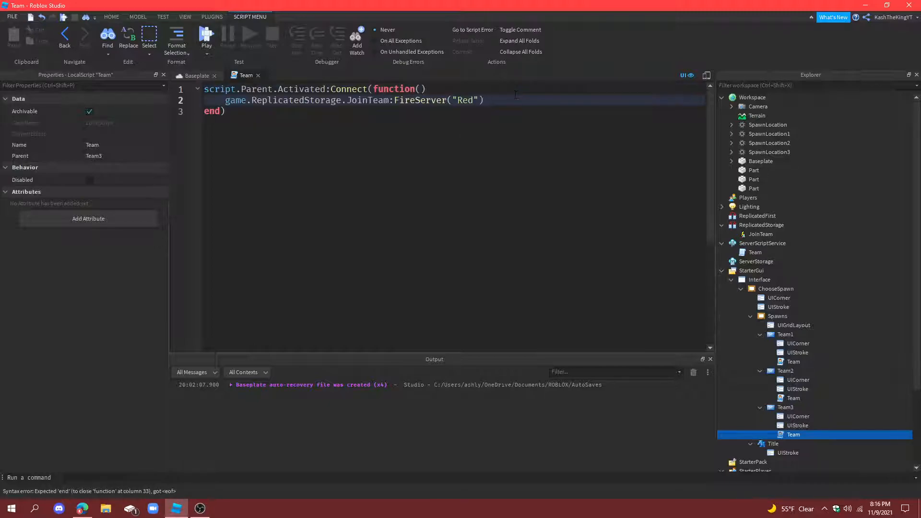
Step: Copy the script.Parent.Activated:Connect(function() line from Team3's local script and paste it above the FireServer call in Team2's local script
left_click(481, 188)
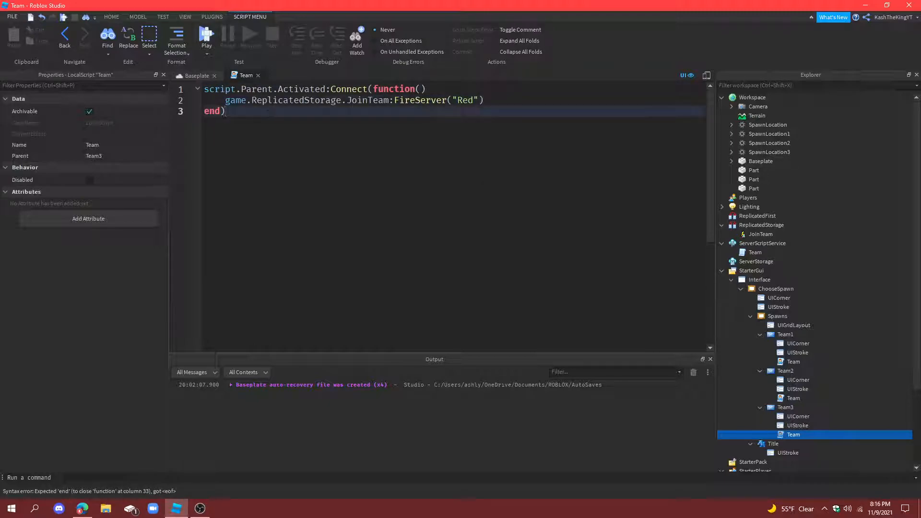
left_click_drag(425, 88, 191, 87)
key("ctrl+c")
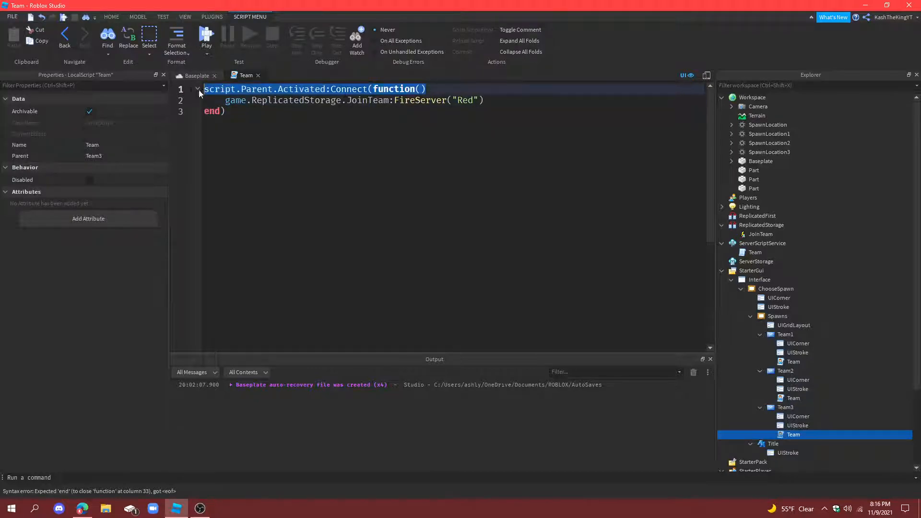
key("BackSpace")
key("ctrl+z")
left_click(793, 398)
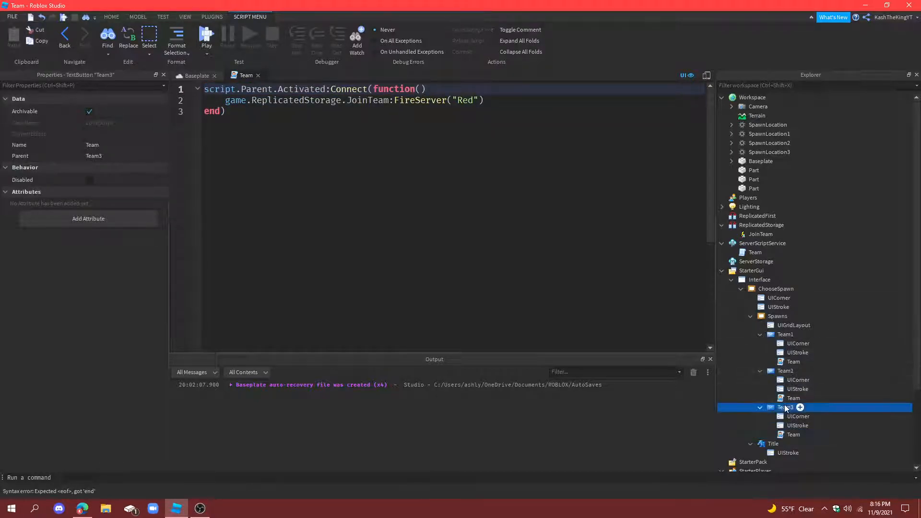
double_click(786, 398)
key("Return")
key("Up")
key("ctrl+v")
Step: Wrap the FireServer("Green") call in Team1's local script in a script.Parent.Activated:Connect(function() handler closed with end)
left_click(792, 363)
double_click(792, 363)
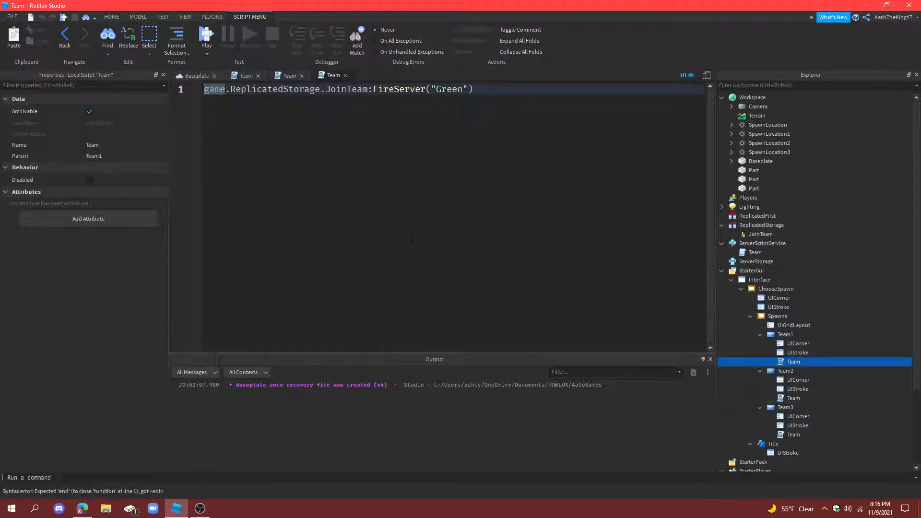
key("Return")
key("Up")
key("ctrl+v")
left_click(539, 104)
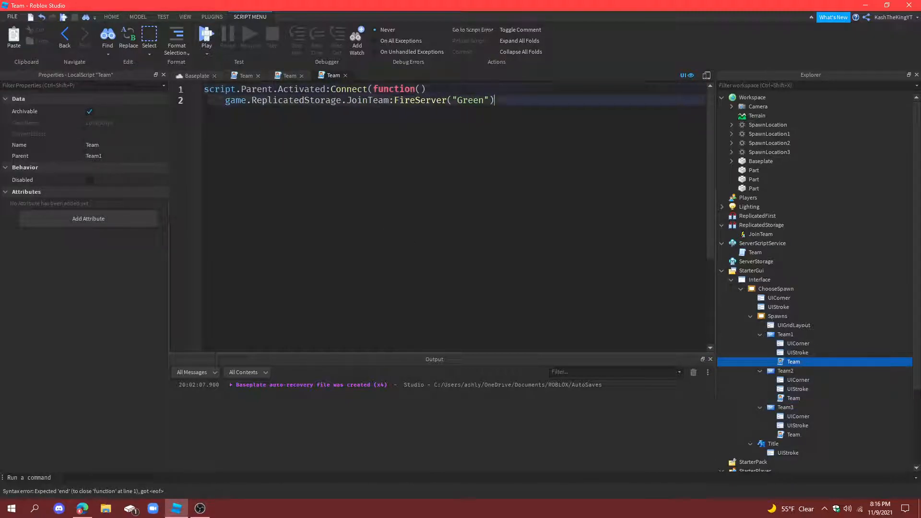
key("Return")
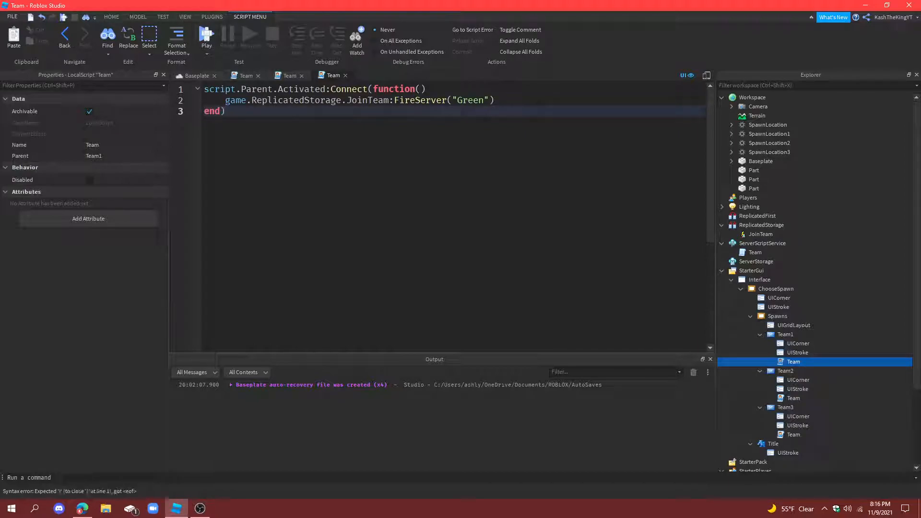
Step: Complete the Activated handler in Team2's local script with end) and close all open scripts
double_click(793, 398)
left_click(576, 239)
key("Return")
type("end)")
double_click(794, 434)
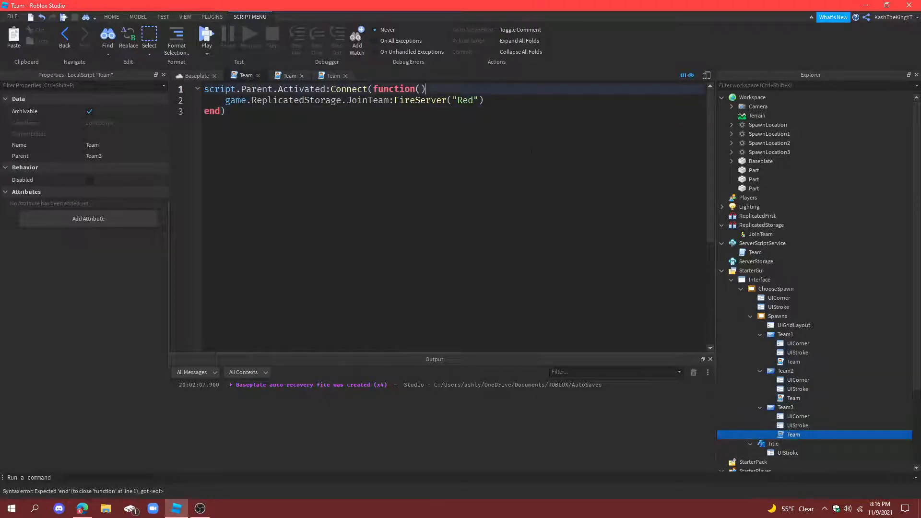
left_click(258, 77)
left_click(257, 77)
left_click(258, 77)
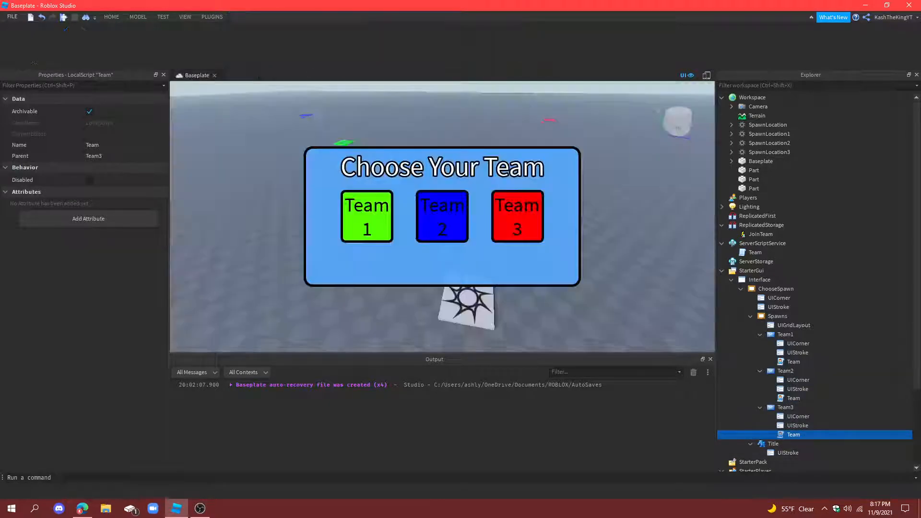
Step: Add the line script.Parent.Parent.Parent:Destroy() below the FireServer("Green") call in the Team1 button's local script
double_click(793, 362)
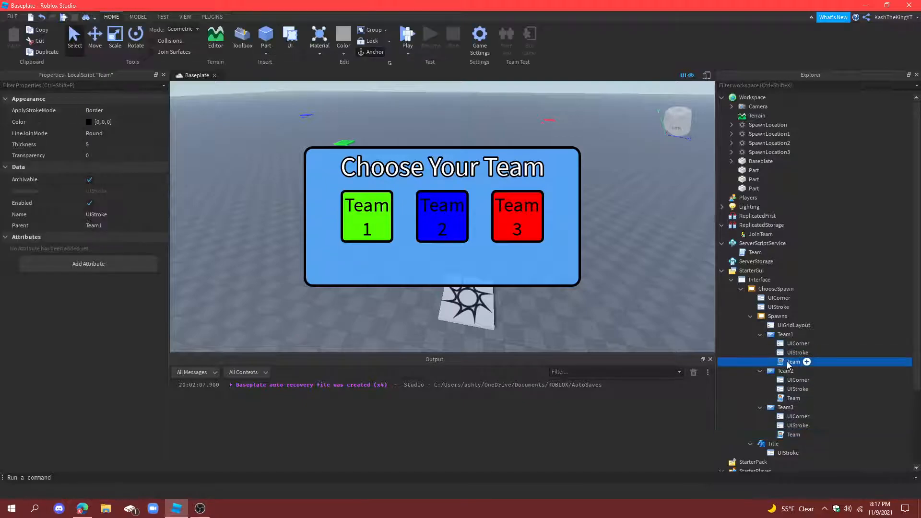
left_click(517, 100)
key("Return")
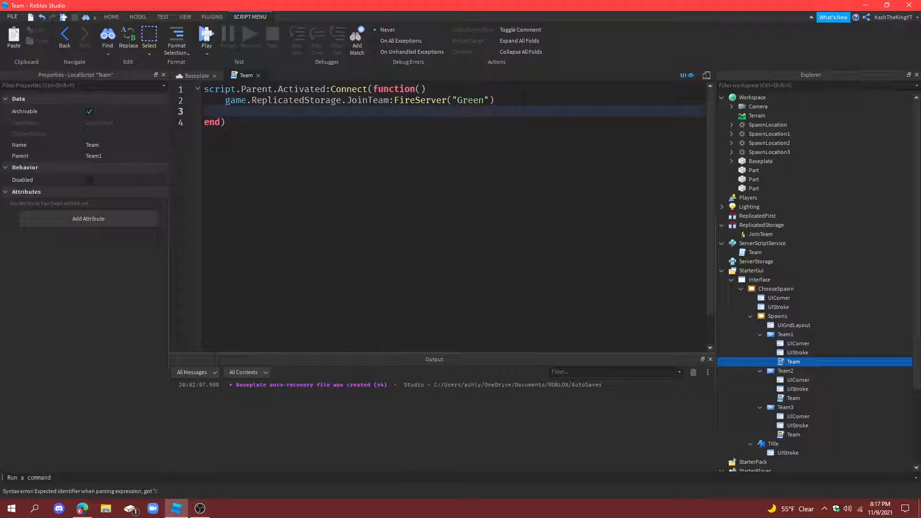
type("script.Parent.p")
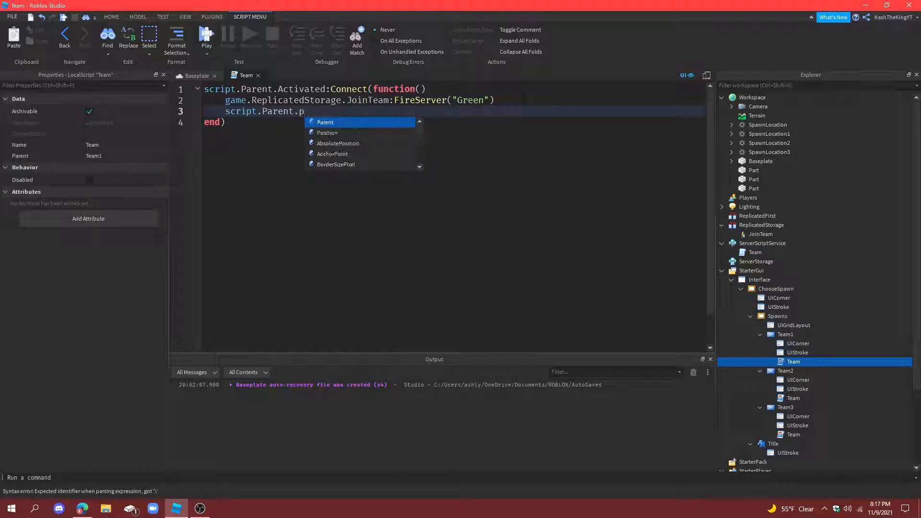
key("Tab")
type(".p")
key("Tab")
type(".")
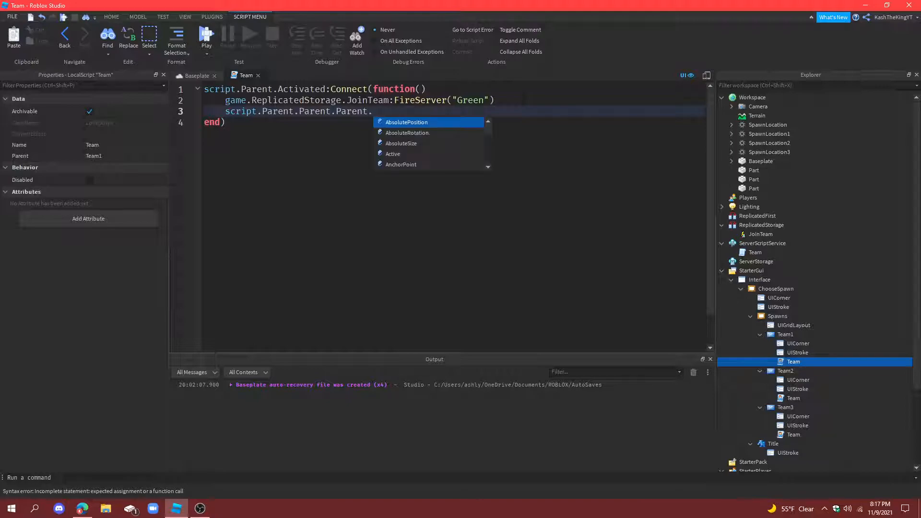
key("BackSpace")
type(":")
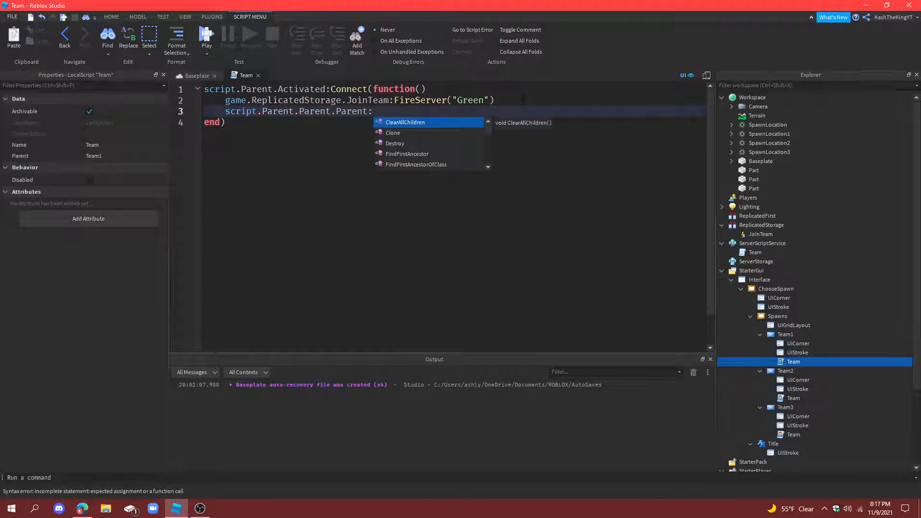
type("Destroy()")
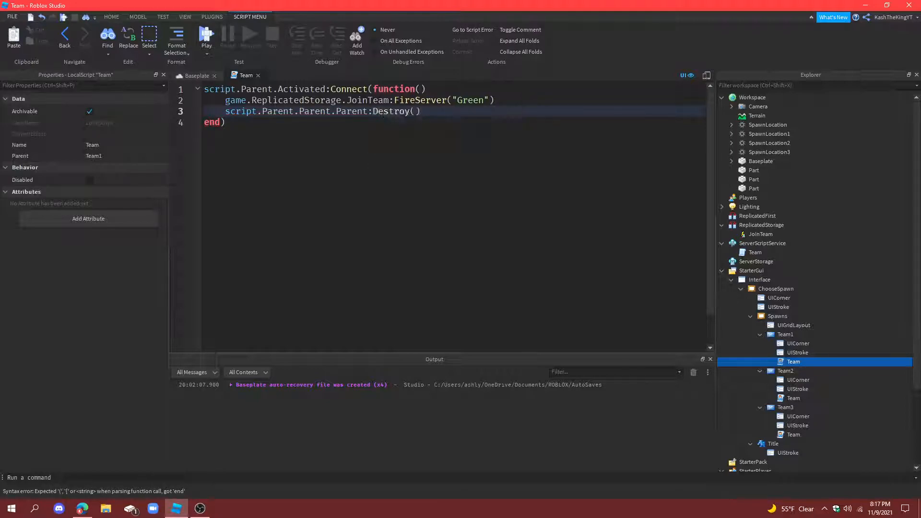
Step: Copy the Destroy() line below the FireServer calls in the Team2 and Team3 local scripts and close the scripts
left_click_drag(421, 111, 225, 100)
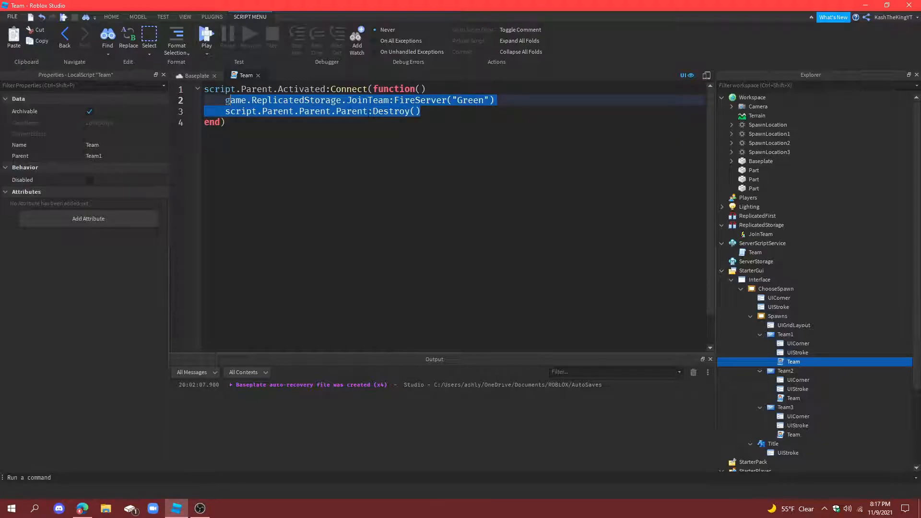
left_click_drag(420, 111, 225, 111)
key("ctrl+c")
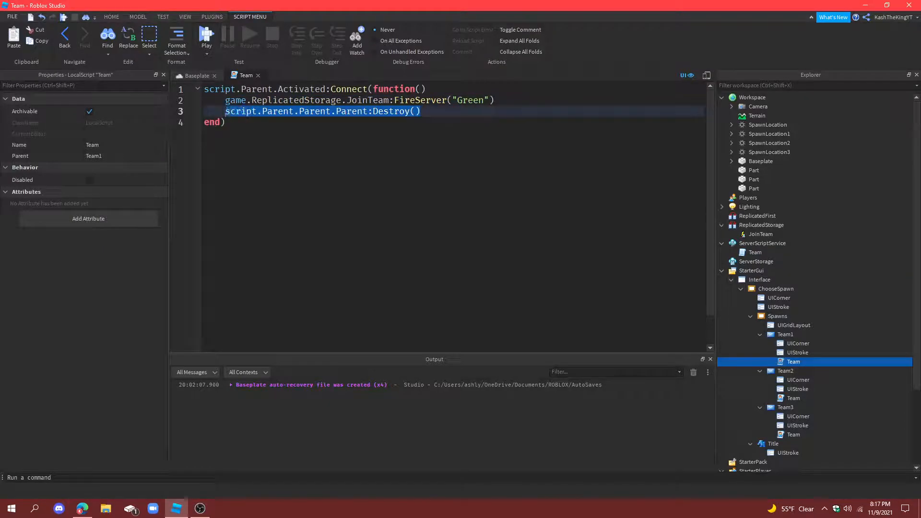
double_click(794, 398)
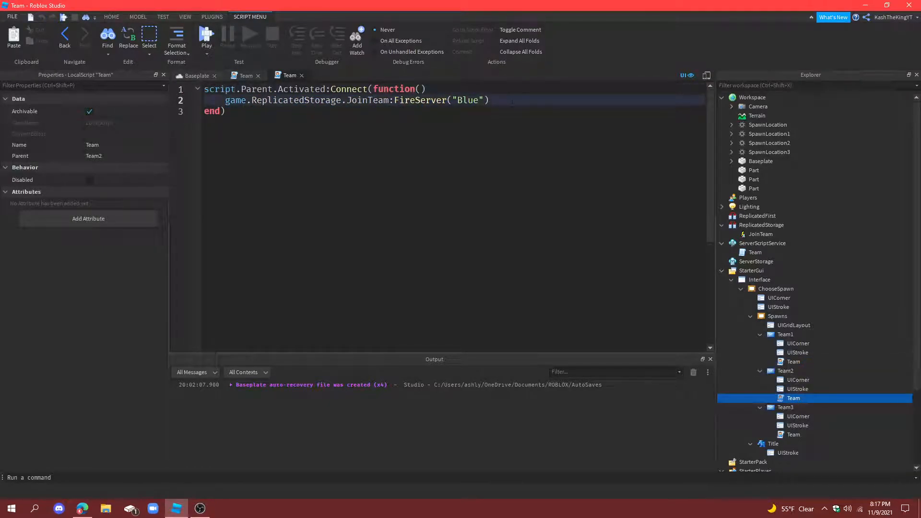
double_click(802, 434)
left_click(516, 104)
key("Return")
key("ctrl+v")
left_click(258, 76)
left_click(258, 76)
left_click(258, 76)
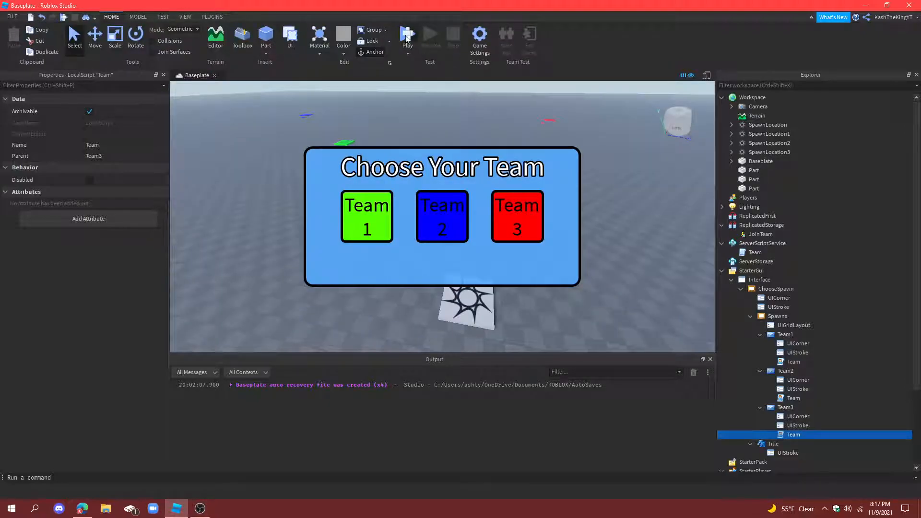
Step: Playtest the game by choosing Team 1 and walking the character forward, and stop the test
left_click(406, 38)
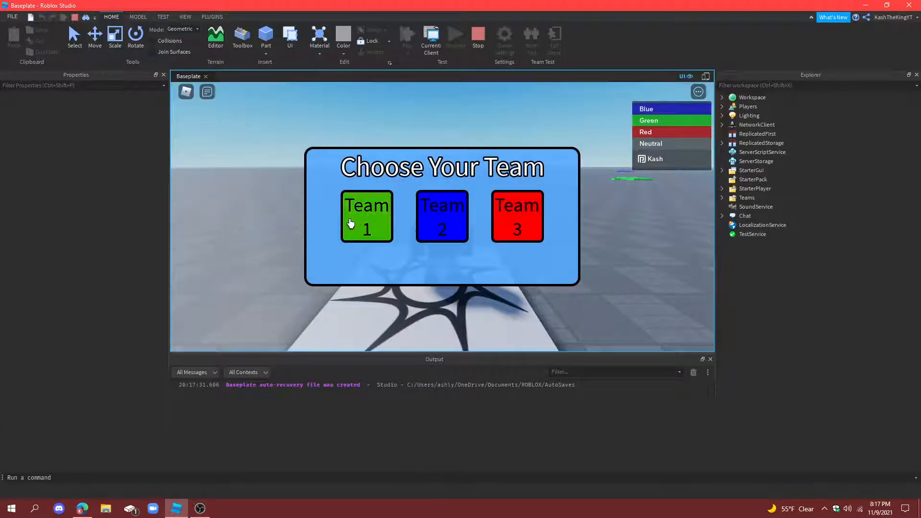
left_click(354, 223)
key("w")
right_click_drag(354, 223, 411, 222)
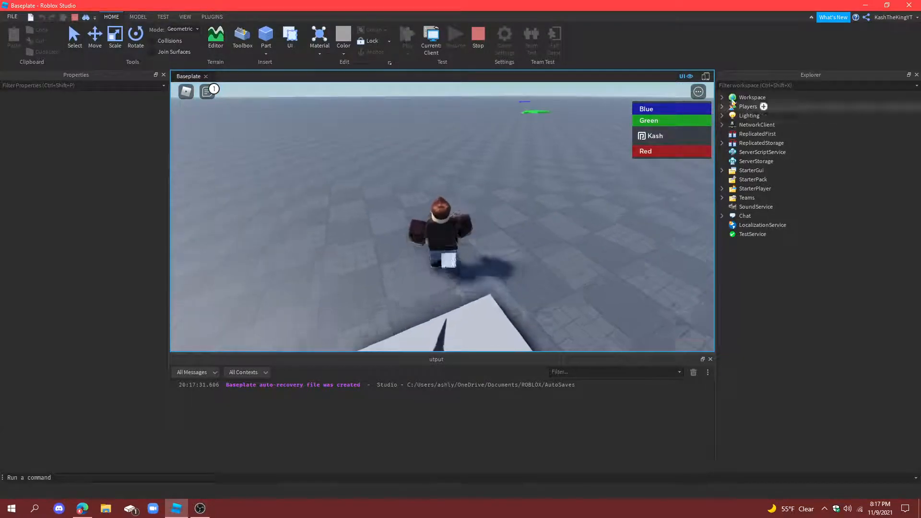
left_click(487, 42)
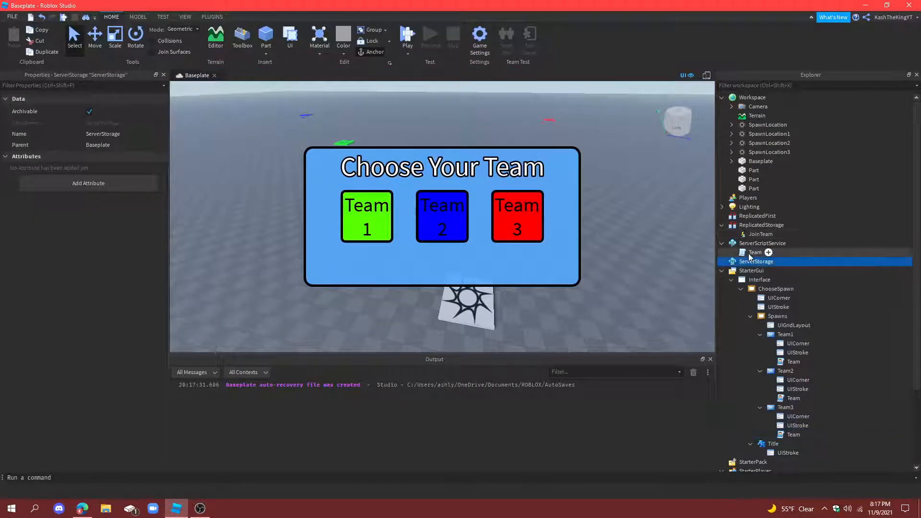
Step: Add plr:LoadCharacter() below the team assignment in the Team script in ServerScriptService
double_click(754, 252)
left_click(403, 101)
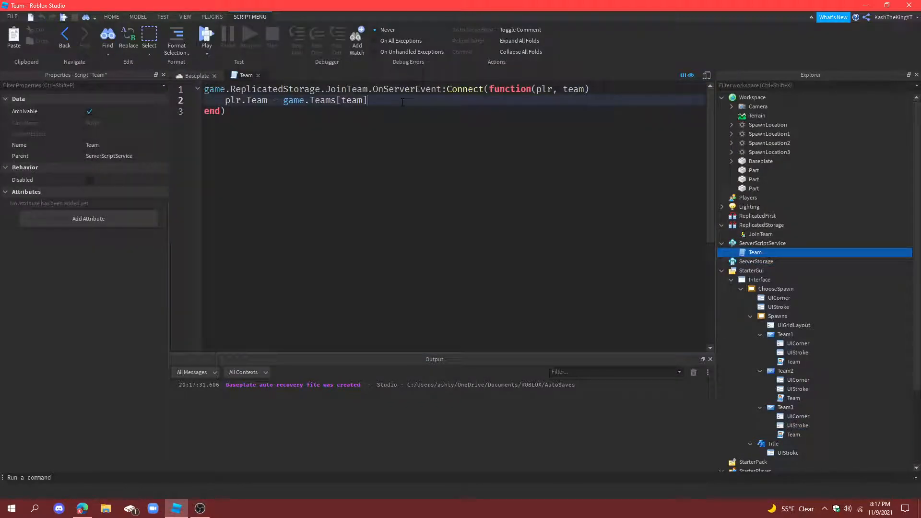
key("Return")
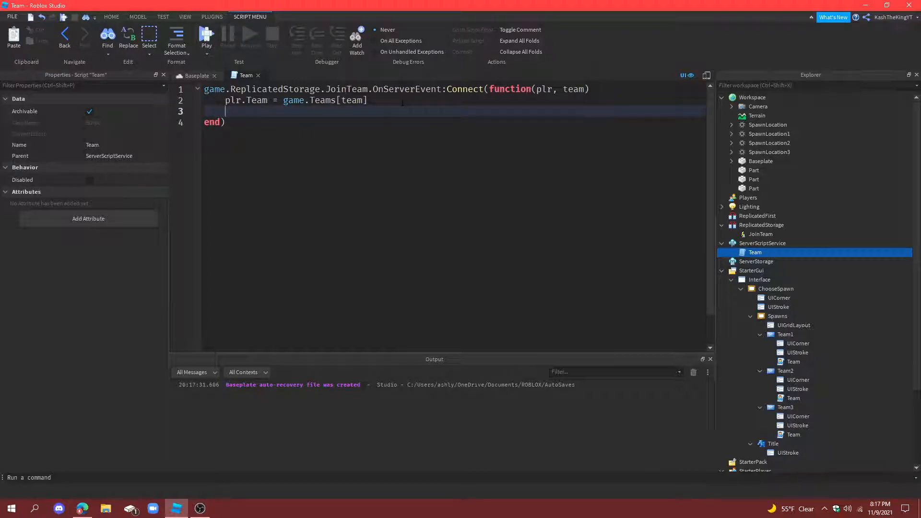
double_click(767, 134)
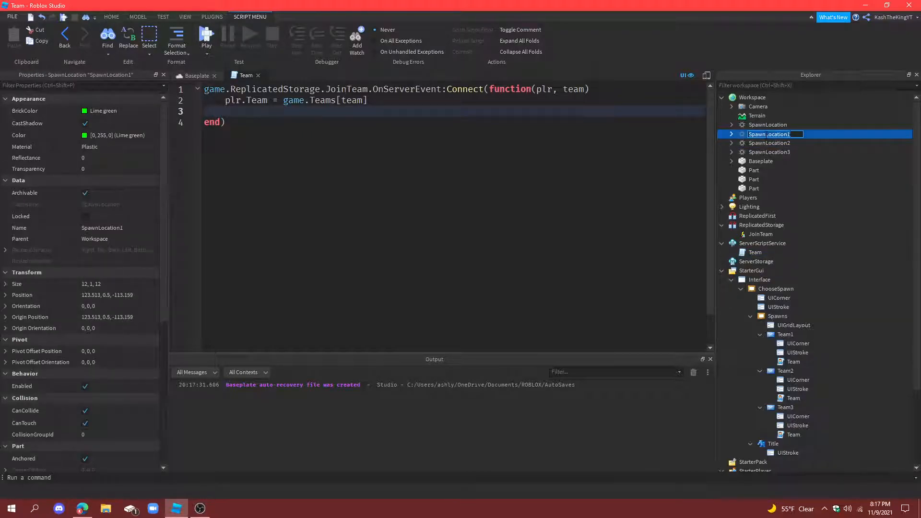
left_click(561, 111)
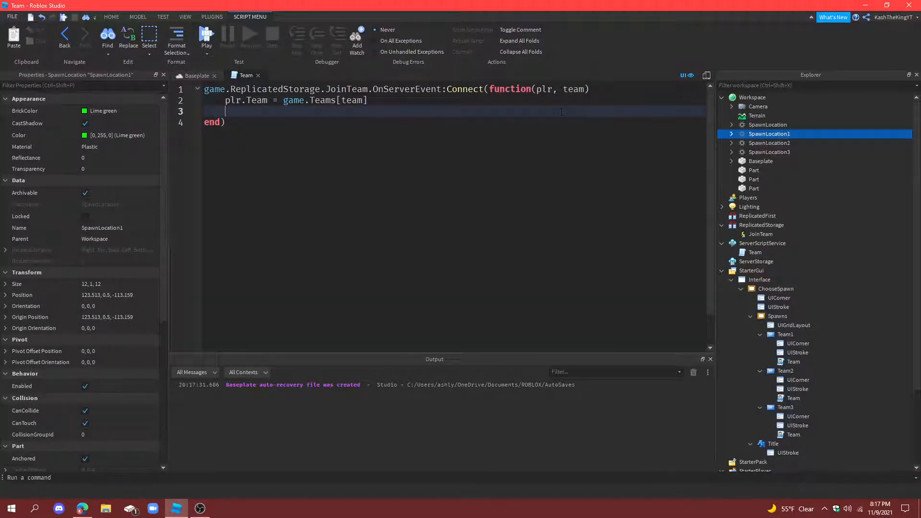
type("plr.")
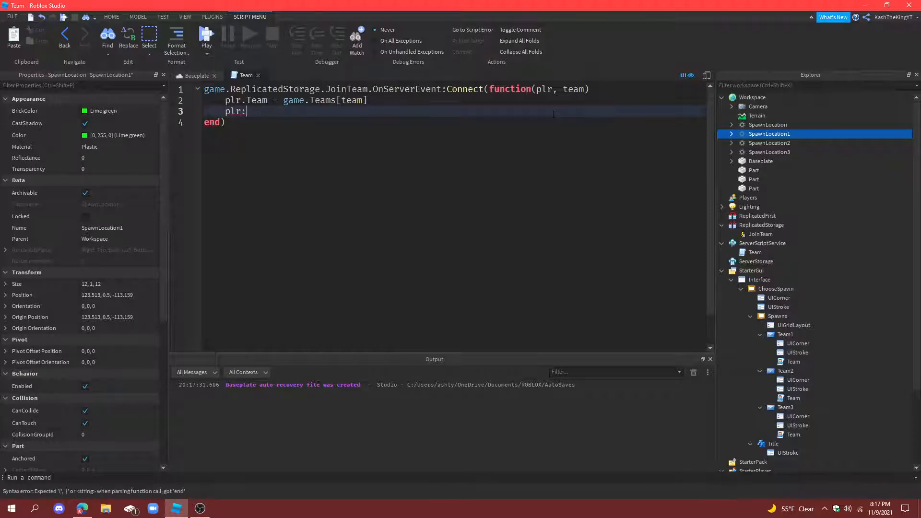
type("LoadCharacter()")
Step: Playtest the game by choosing each of the three teams to check team switching and respawning, and stop the test
left_click(220, 43)
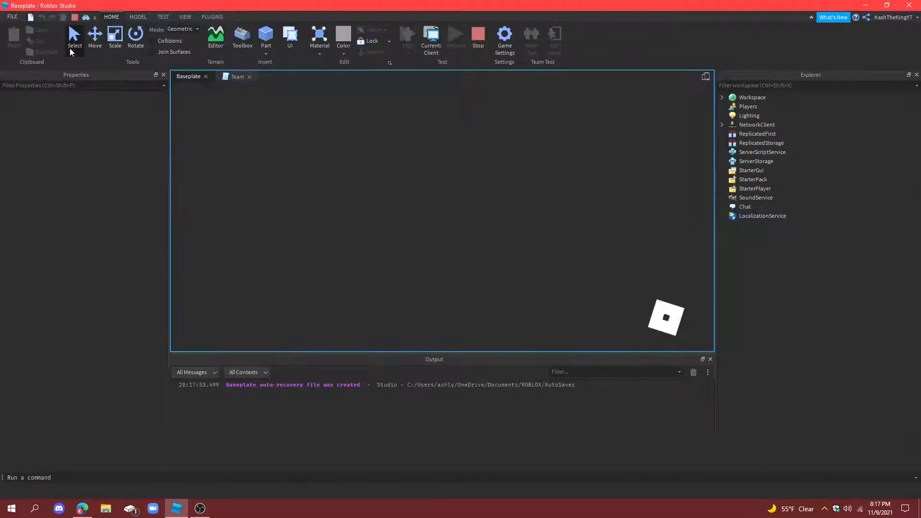
left_click(350, 217)
left_click(419, 201)
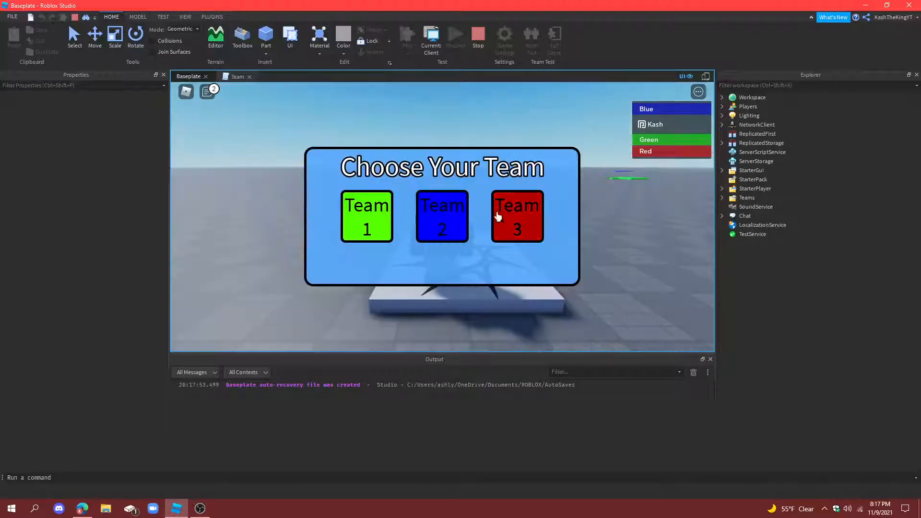
left_click(498, 213)
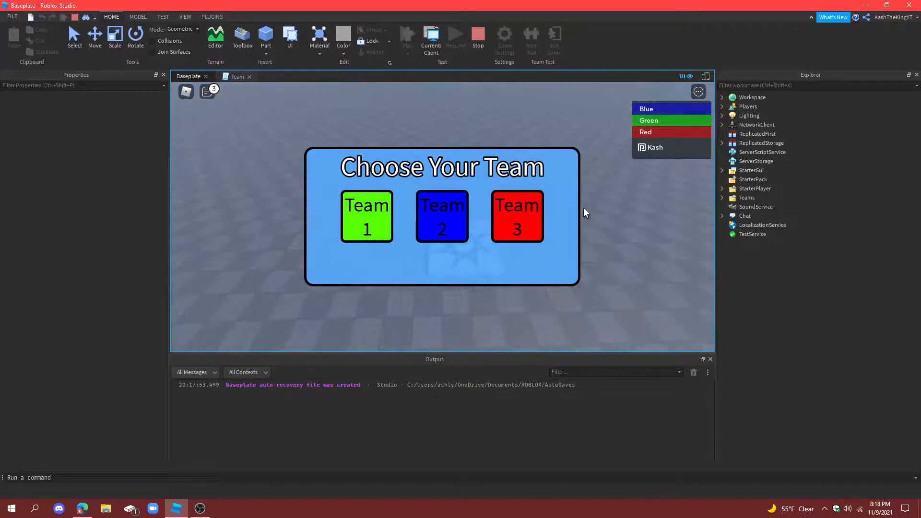
left_click(450, 213)
left_click(364, 218)
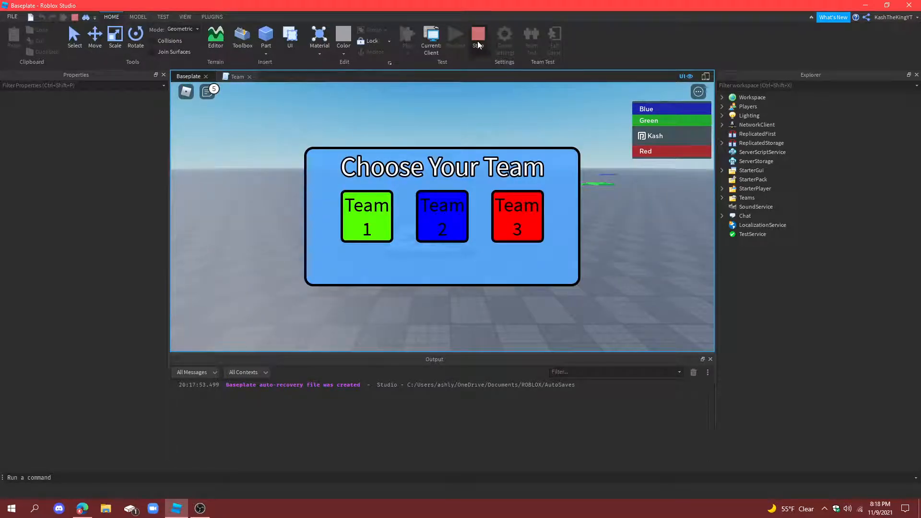
left_click(477, 45)
Step: Delete the original medium stone grey SpawnLocation from the Workspace
scroll(804, 362, "down", 3)
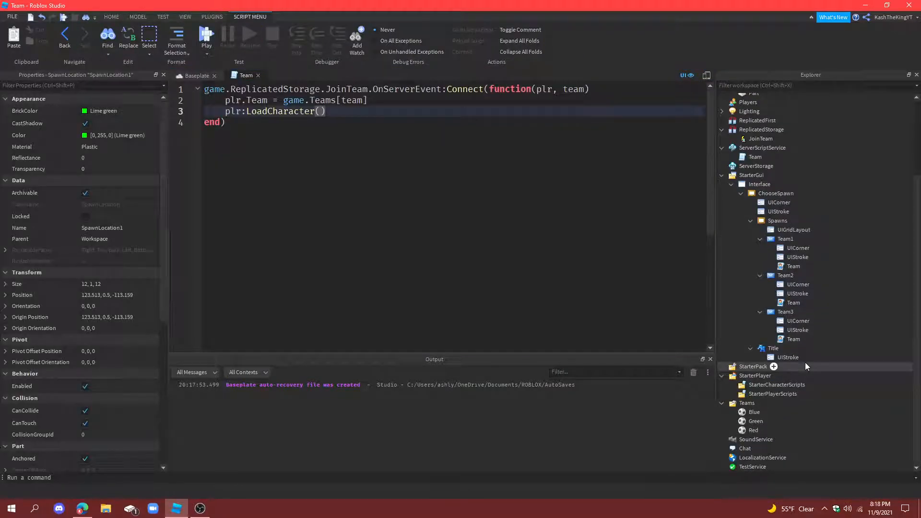
left_click(754, 412)
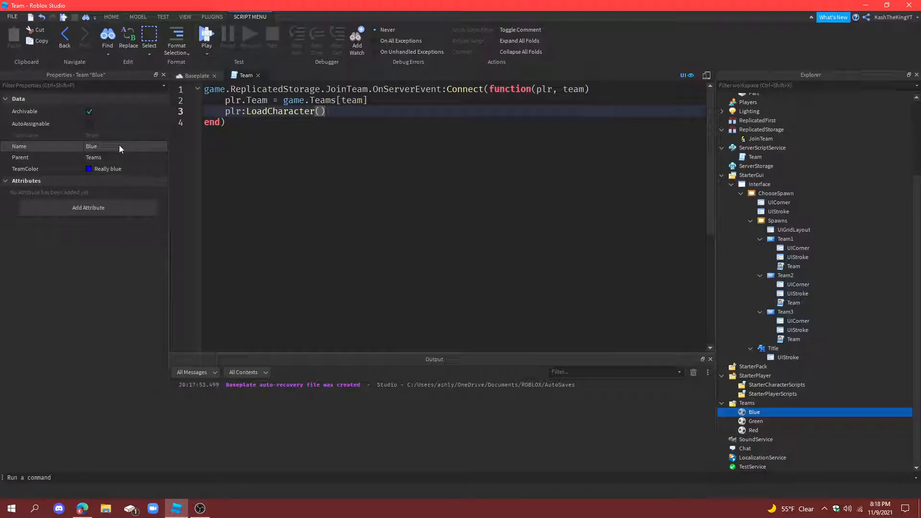
mouse_move(751, 412)
left_mouse_down()
mouse_move(754, 383)
mouse_move(757, 414)
mouse_move(755, 395)
left_mouse_up()
scroll(754, 394, "up", 4)
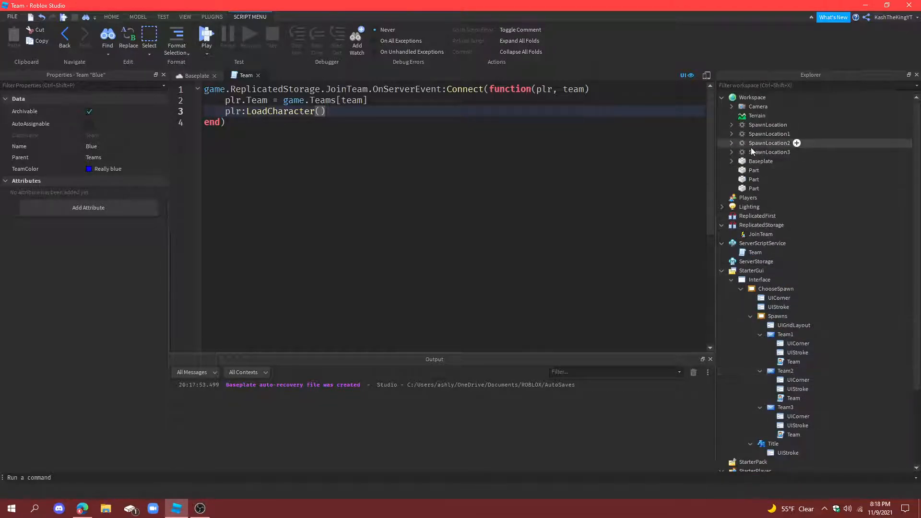
left_click(754, 129)
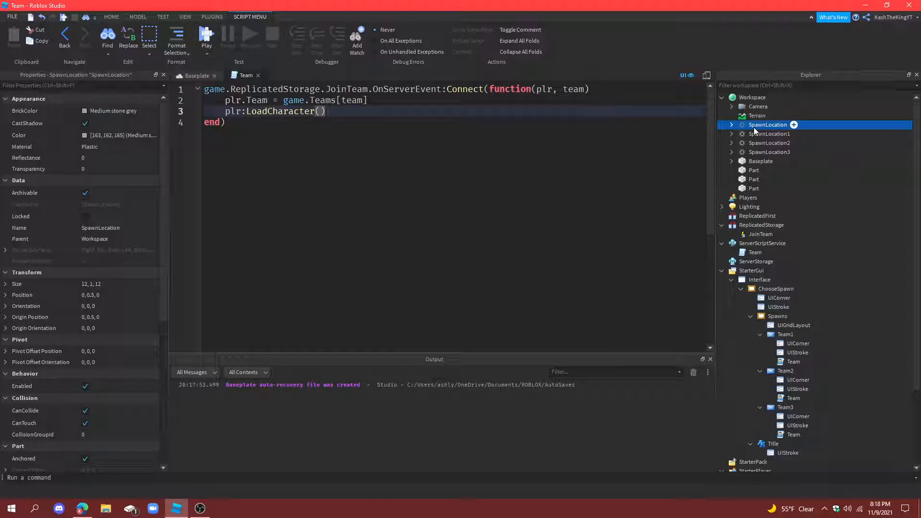
key("Delete")
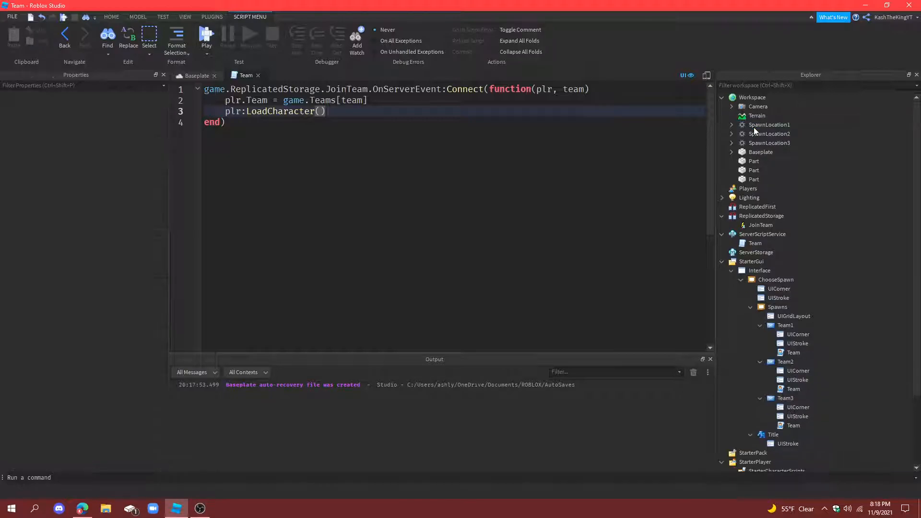
Step: Playtest the game by choosing each of the three teams without the original spawn, and stop the test
left_click(204, 33)
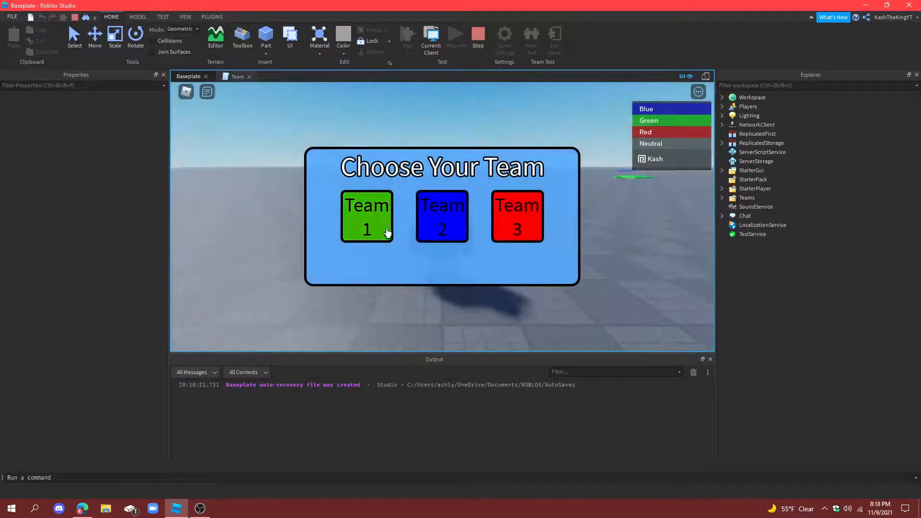
left_click(366, 214)
left_click(451, 225)
left_click(511, 220)
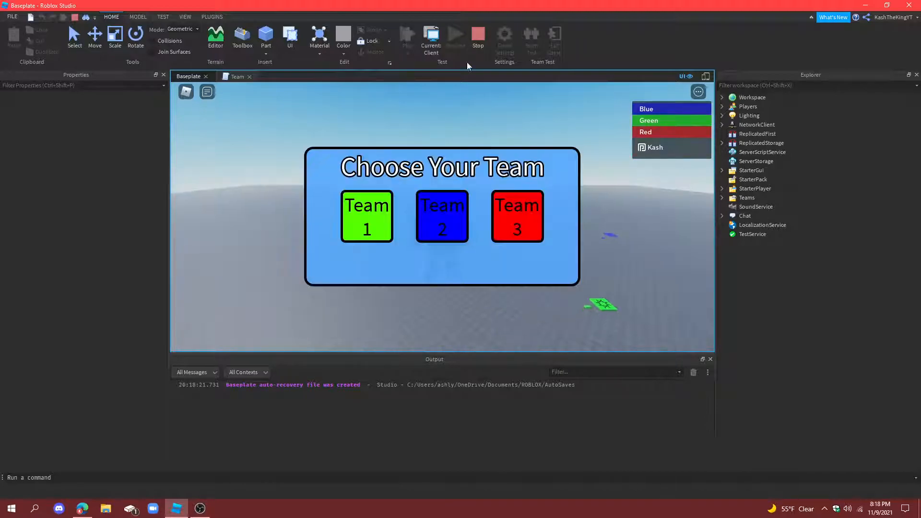
left_click(484, 38)
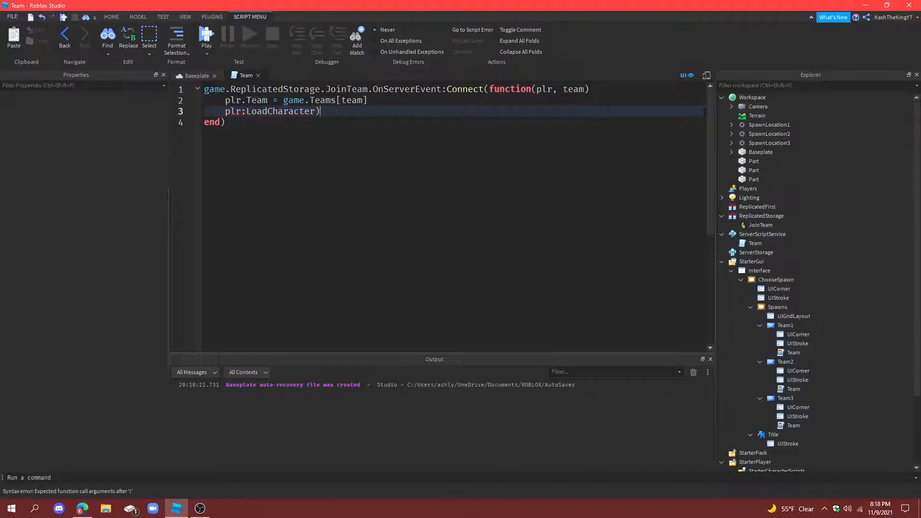
Step: Restore the deleted SpawnLocation in the Workspace while keeping the plr:LoadCharacter() call in the Team script complete
type("(")
left_click(888, 179)
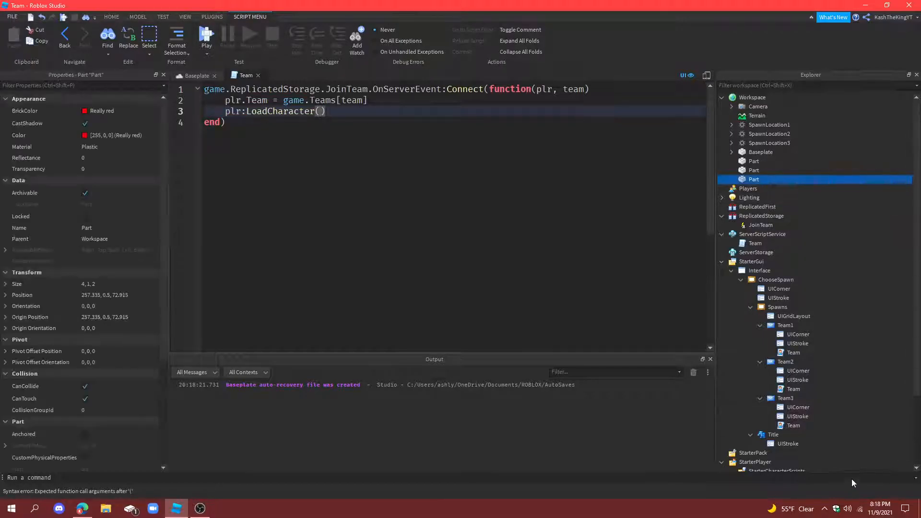
scroll(813, 407, "down", 3)
scroll(813, 407, "up", 3)
left_click(721, 262)
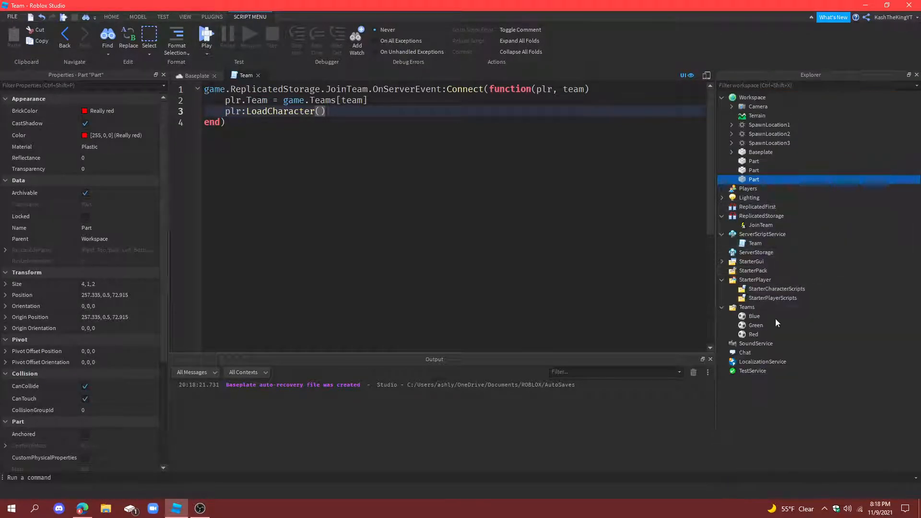
left_click(845, 415)
key("ctrl+z")
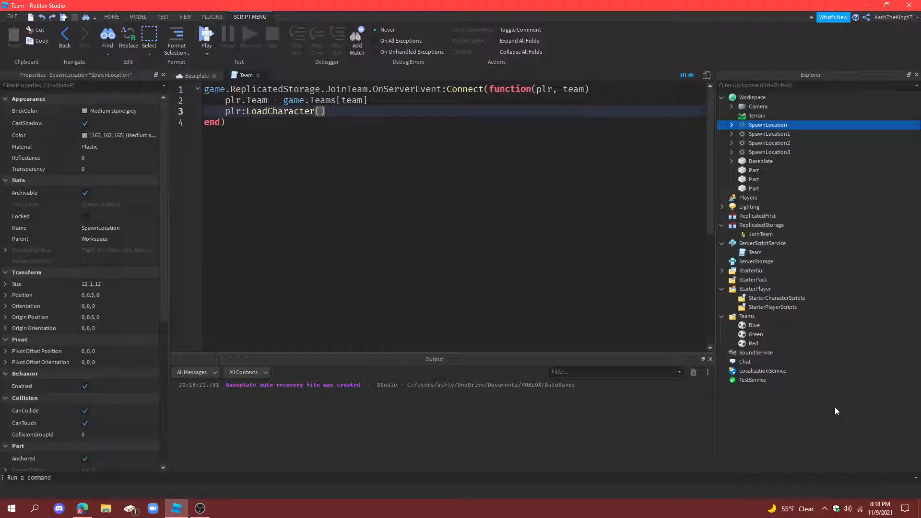
left_click(835, 407)
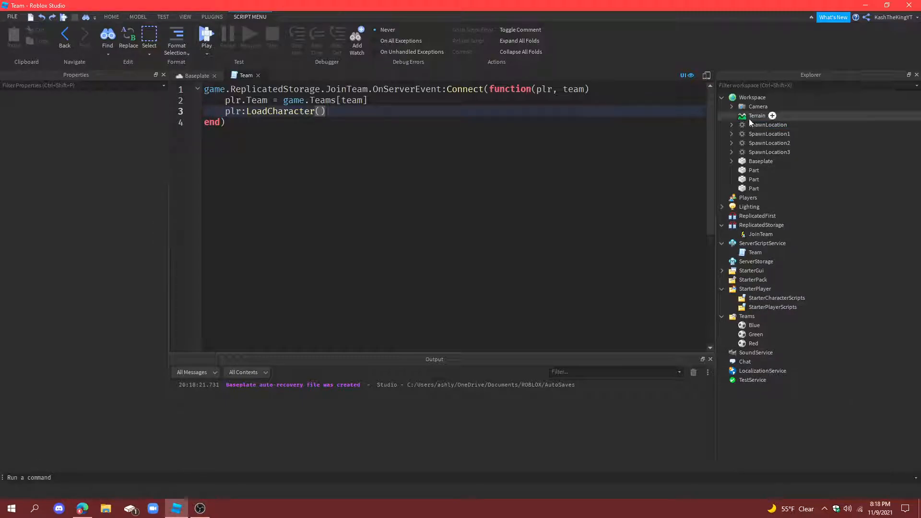
left_click(760, 125)
left_click(763, 135)
scroll(34, 263, "down", 5)
left_click(87, 401)
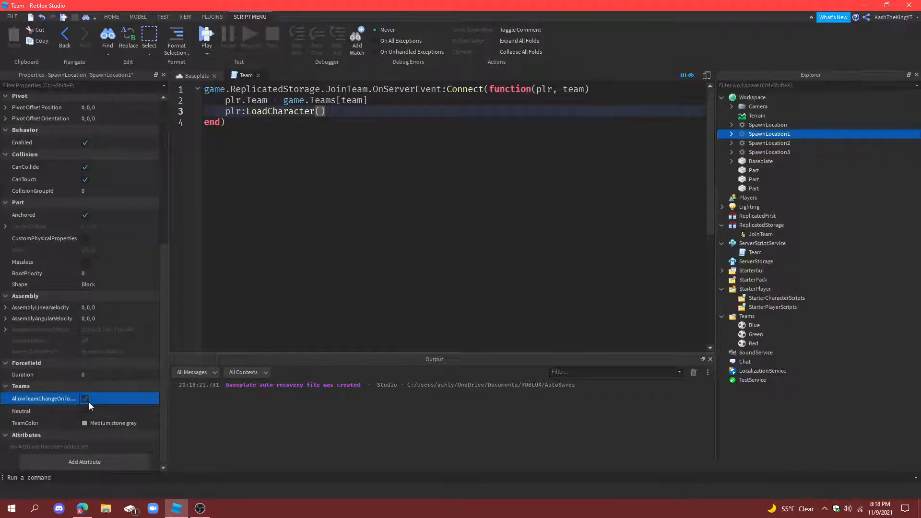
left_click(86, 398)
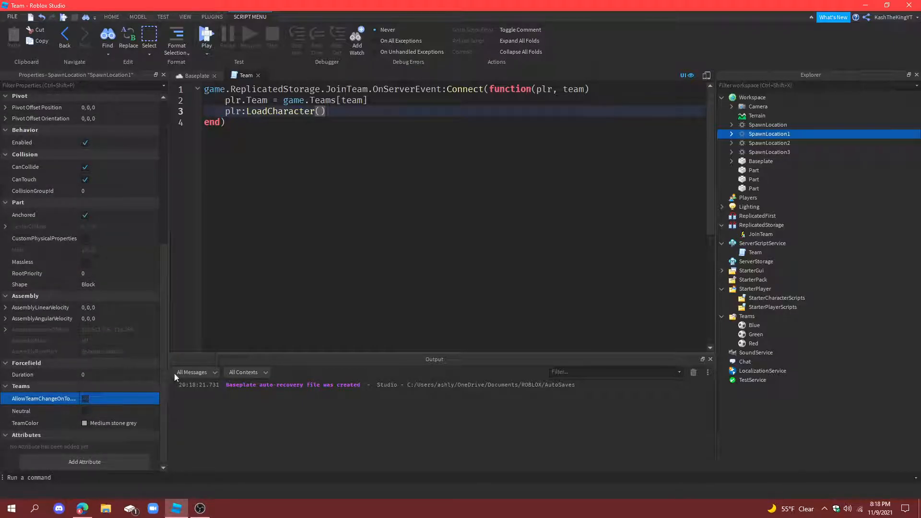
left_click(768, 152, "shift")
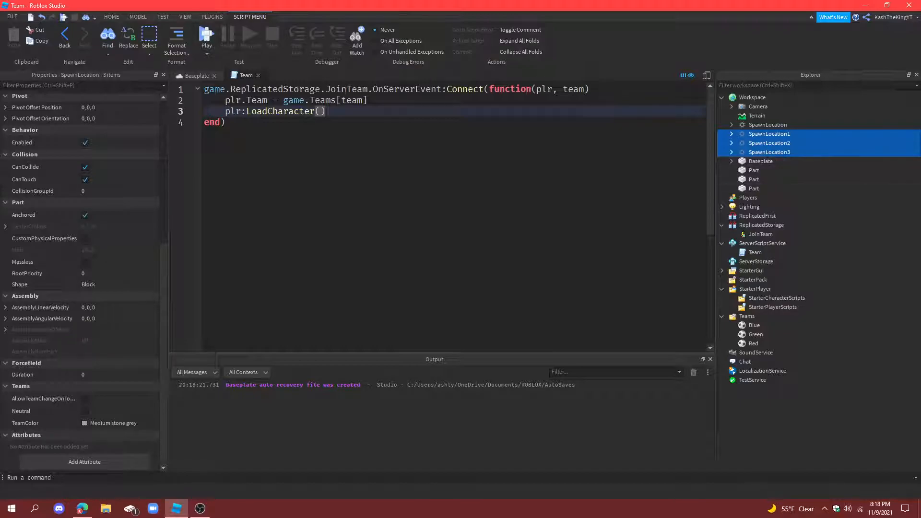
Step: Set the TeamColor of SpawnLocation1 to green
left_click(743, 135)
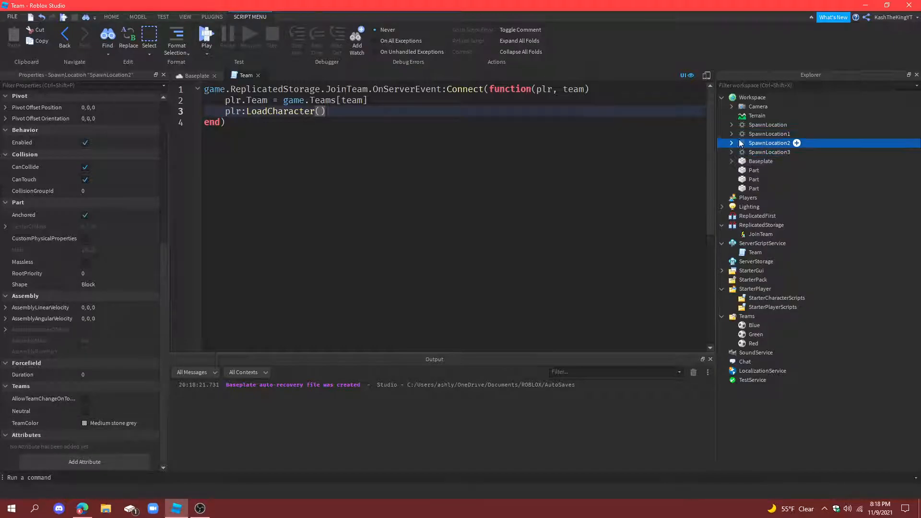
left_click(114, 424)
left_click(152, 359)
left_click(85, 412)
left_click(107, 418)
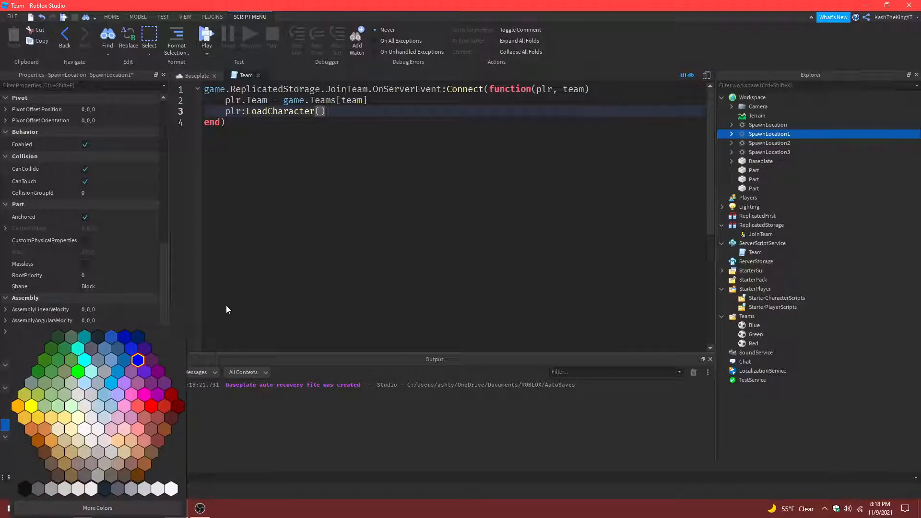
left_click(72, 374)
Step: Set the TeamColor of SpawnLocation2 to Really blue and of SpawnLocation3 to Really red
left_click(764, 143)
left_click(130, 425)
left_click(170, 350)
left_click(769, 152)
left_click(111, 425)
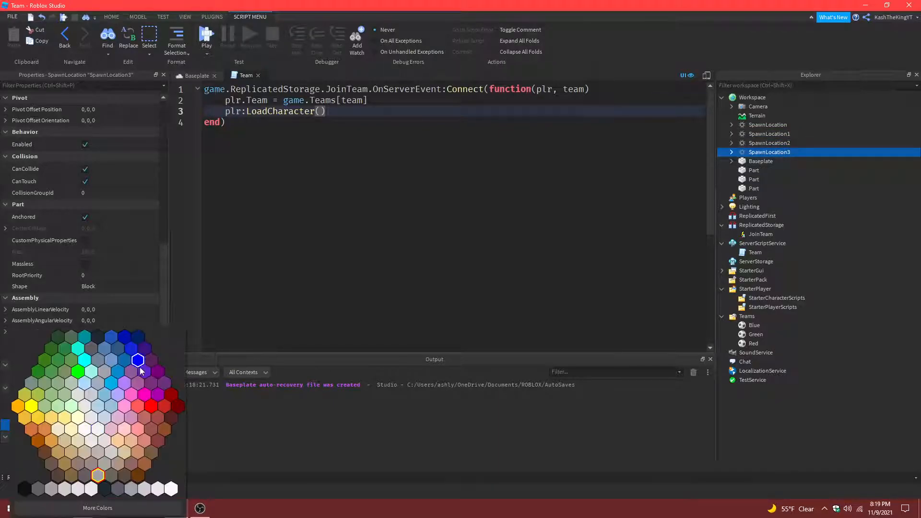
left_click(150, 407)
Step: Playtest the game by choosing all three teams to check that each respawns at its team-colored spawn, and stop the test
left_click(207, 36)
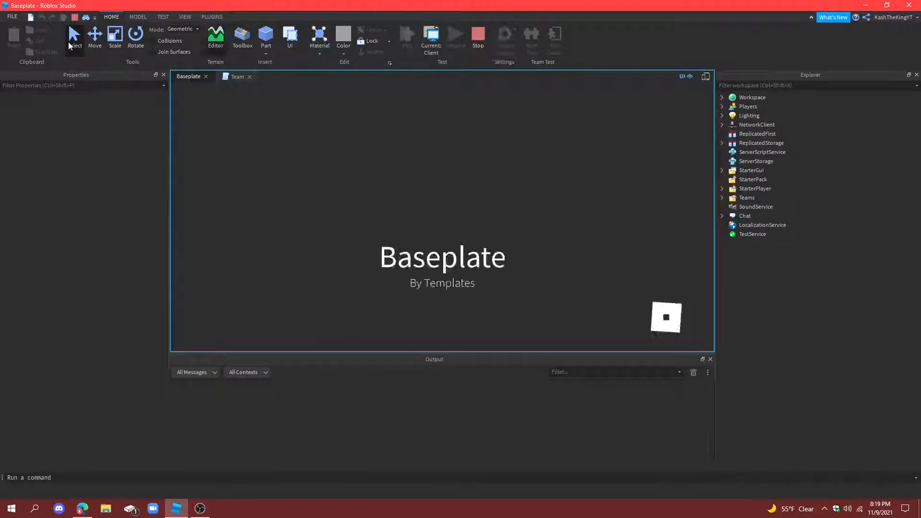
left_click(362, 206)
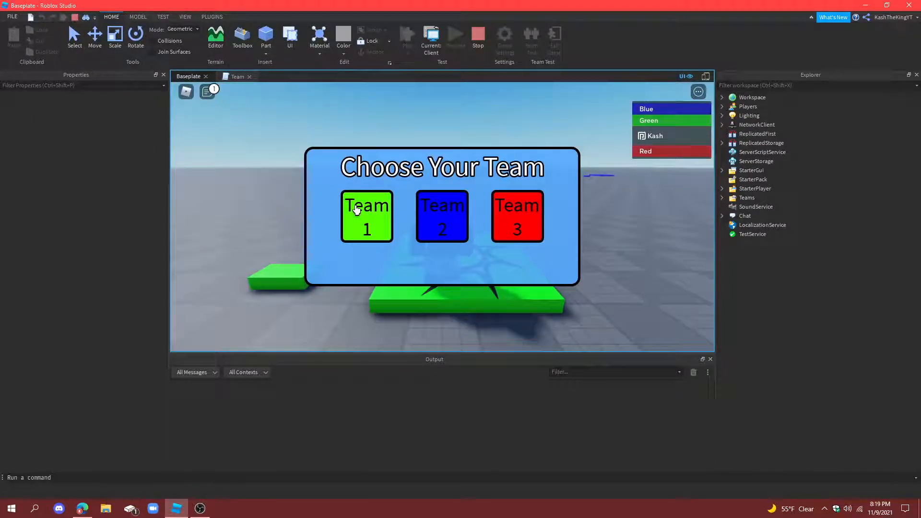
left_click(428, 223)
left_click(506, 215)
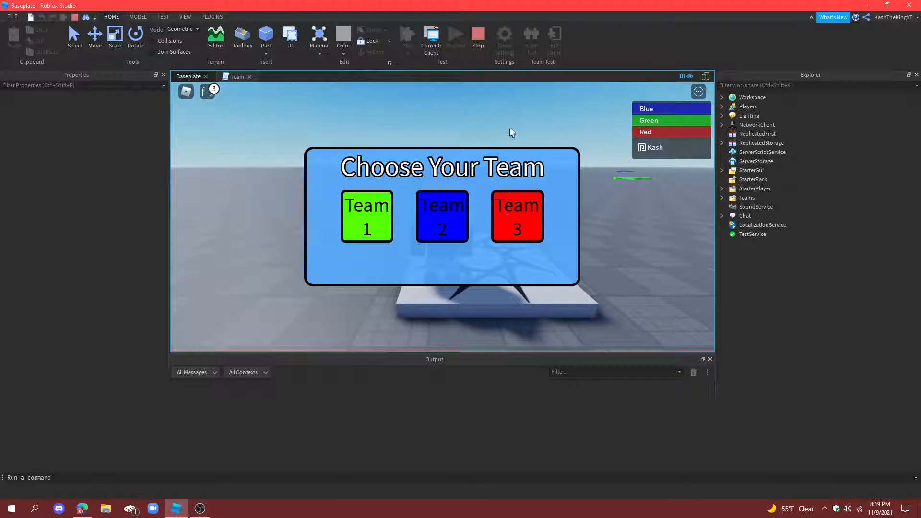
left_click(526, 230)
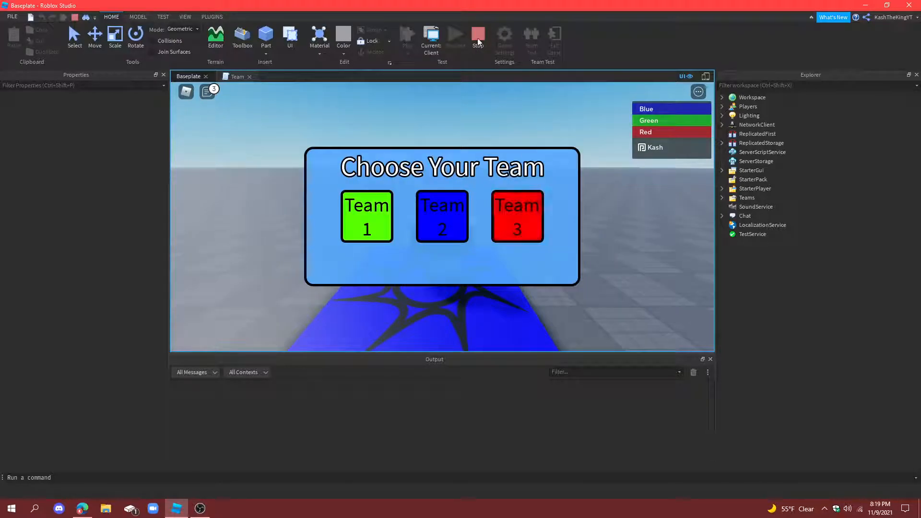
left_click(450, 218)
left_click(450, 218)
left_click(530, 212)
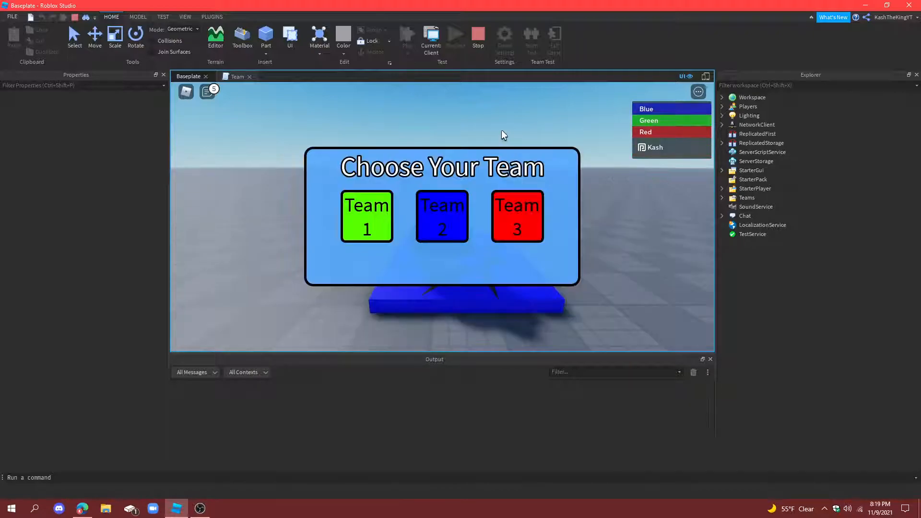
key("shift+F5")
Step: Turn off the Neutral property of the original medium stone grey SpawnLocation
left_click(754, 125)
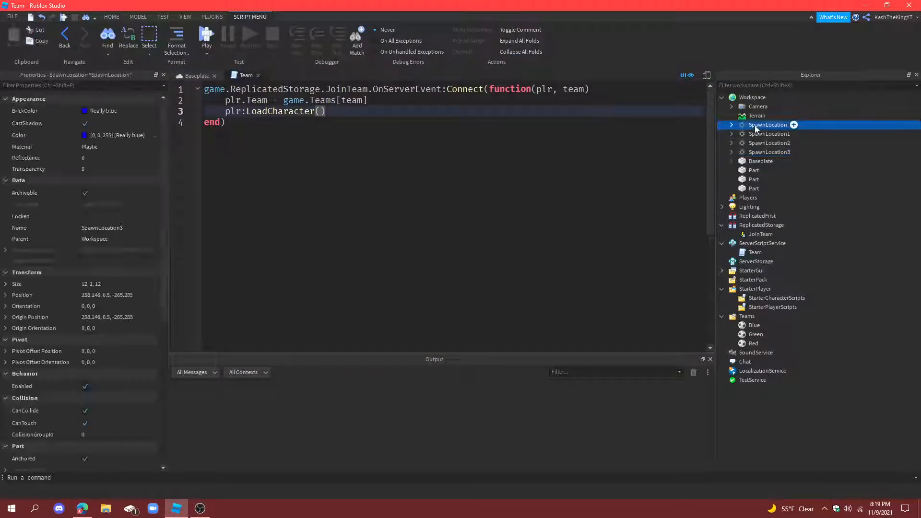
scroll(102, 356, "down", 5)
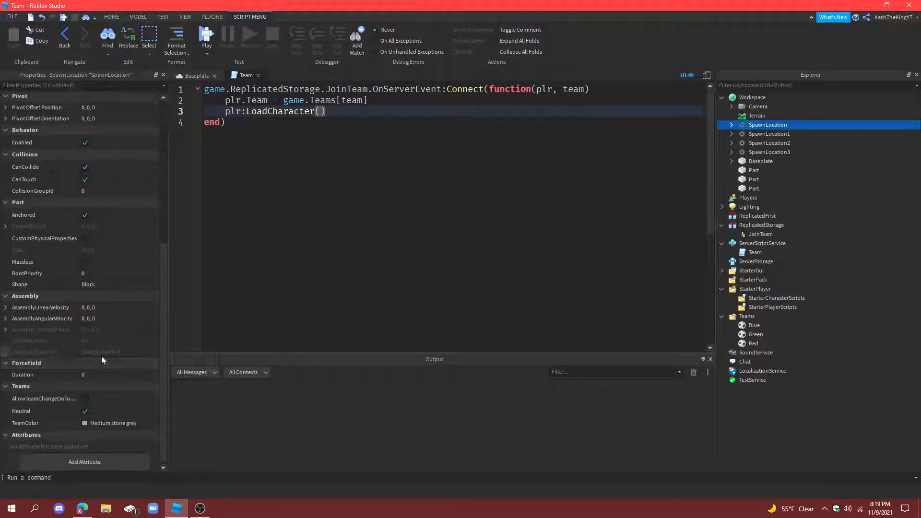
left_click(96, 411)
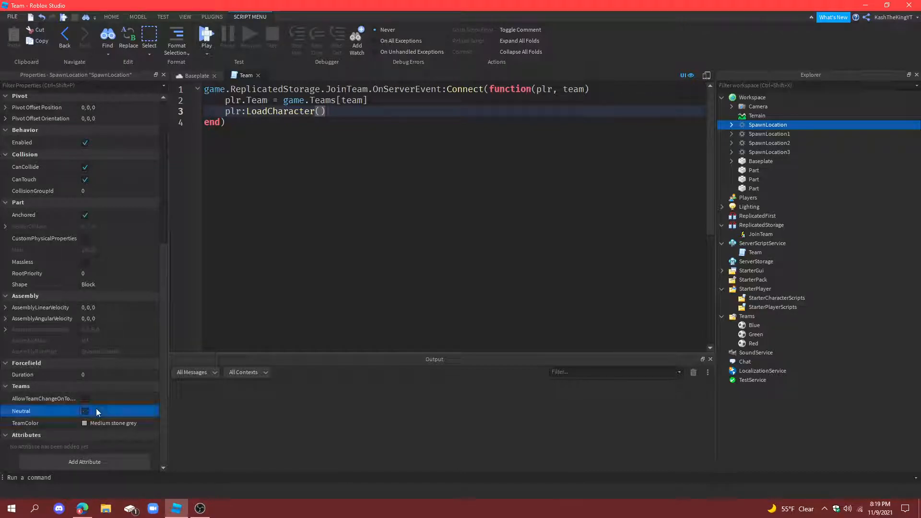
Step: Duplicate the Blue team, rename the copy Neutral, set its TeamColor to Medium stone grey and enable AutoAssignable
left_click(755, 328)
key("ctrl+d")
key("F2")
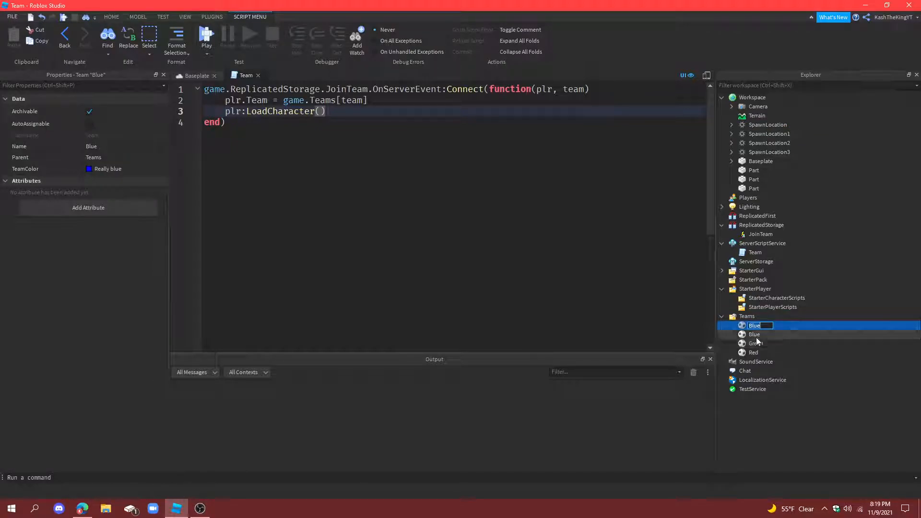
key("Return")
left_click(115, 169)
left_click(52, 342)
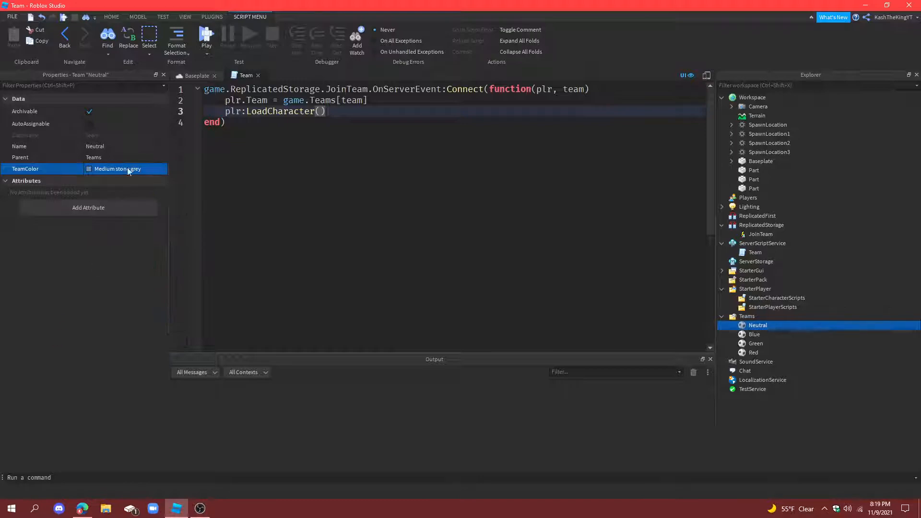
left_click(90, 123)
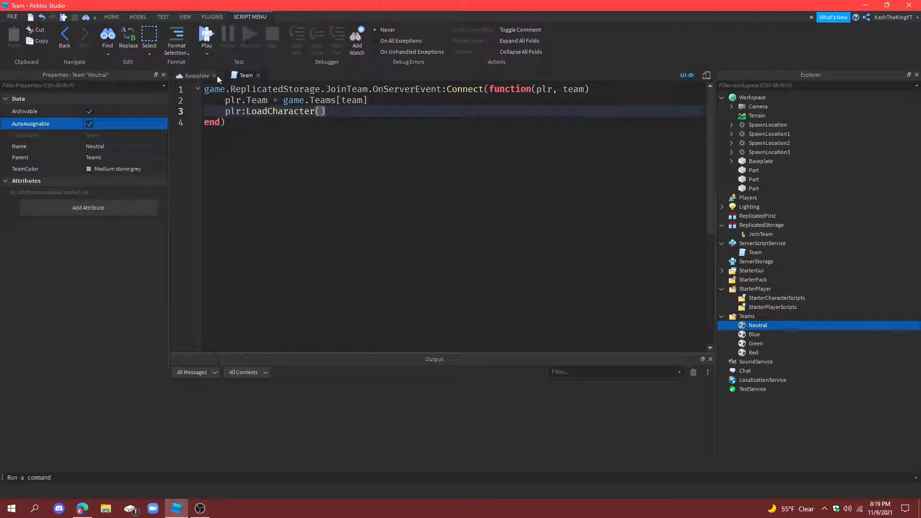
Step: Close the Team script and swap the spawn names, renaming the red one SpawnLocation3 and the blue one SpawnLocation2
left_click(258, 75)
left_click(767, 143)
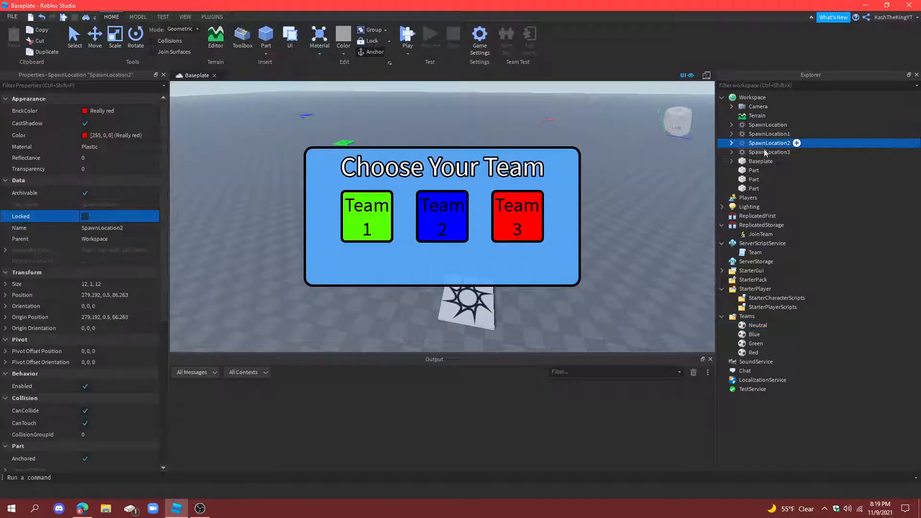
scroll(646, 193, "down", 3)
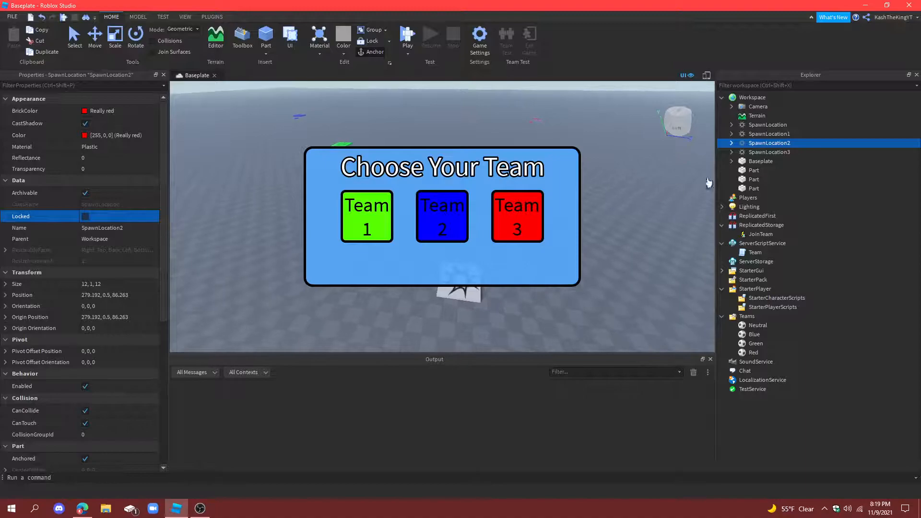
double_click(800, 144)
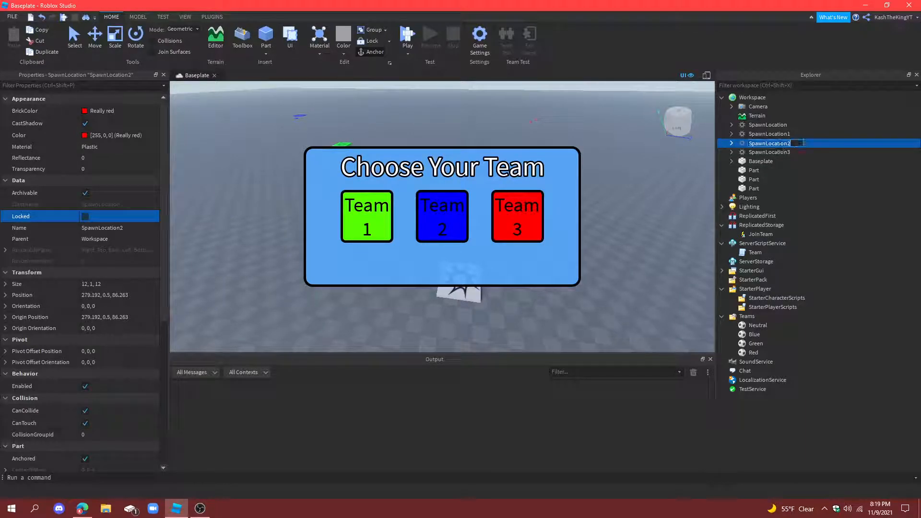
double_click(767, 152)
key("BackSpace")
type("2")
key("Return")
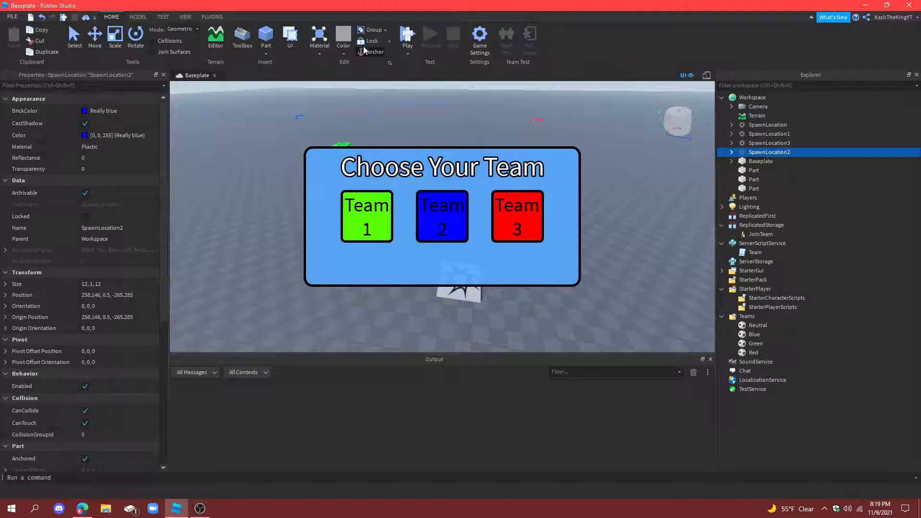
Step: Playtest the game by choosing Team 2 and Team 3 to compare the assigned teams with their spawn pads, and stop the test
left_click(407, 35)
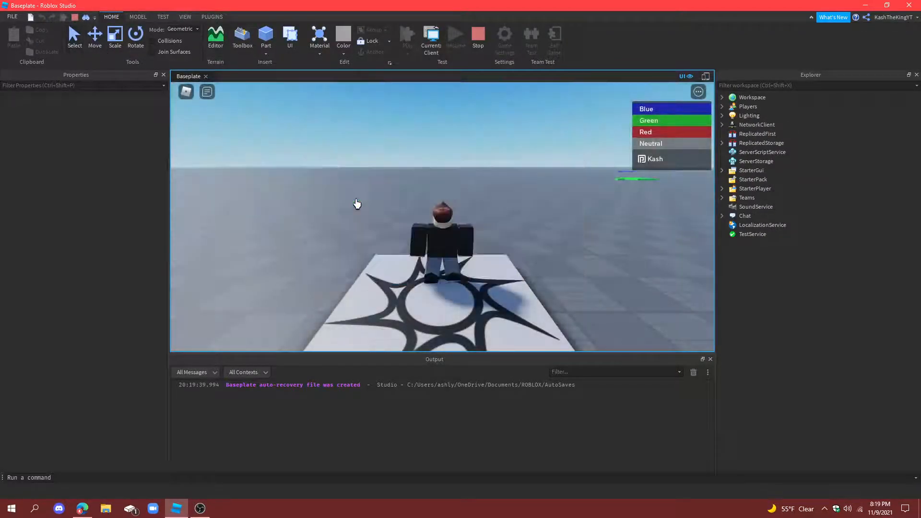
left_click(452, 223)
left_click(514, 218)
left_click(513, 216)
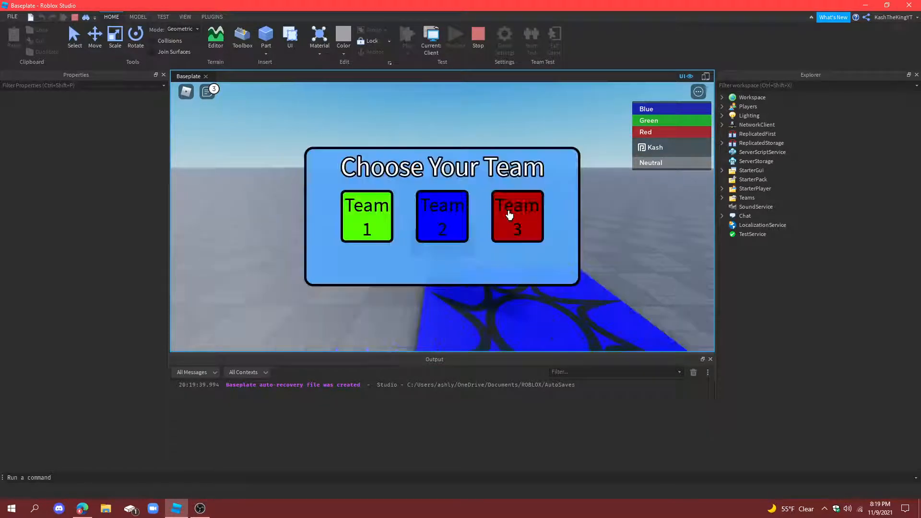
left_click(509, 214)
left_click(434, 201)
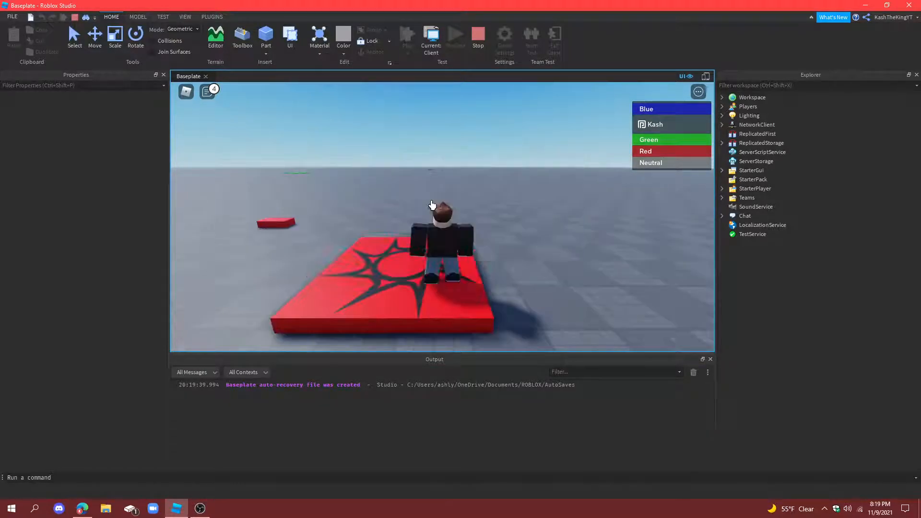
left_click(476, 43)
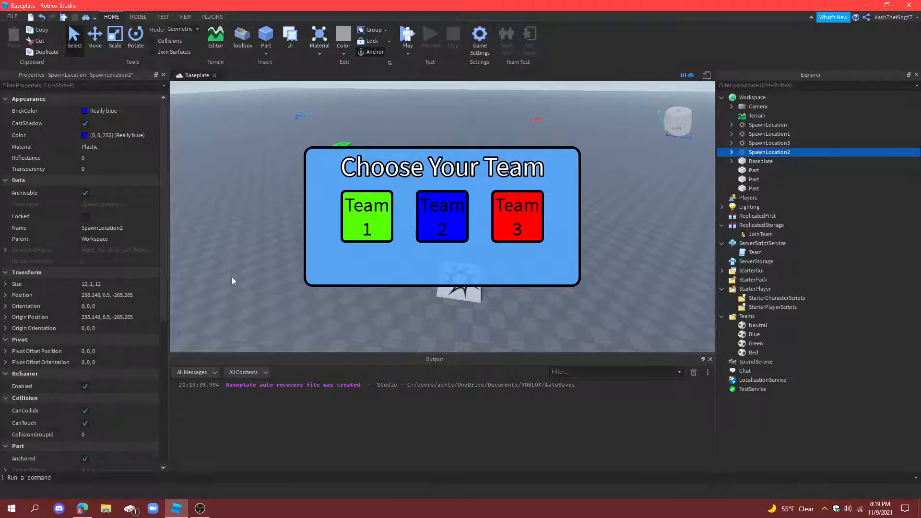
Step: Swap the two spawn names back, naming the Really red team spawn SpawnLocation3 and the Really blue one SpawnLocation2
scroll(118, 276, "down", 5)
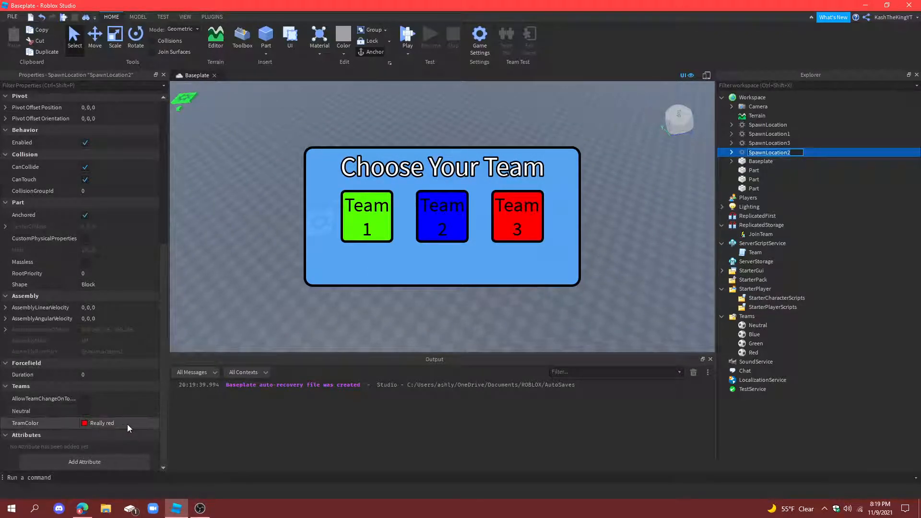
double_click(778, 143)
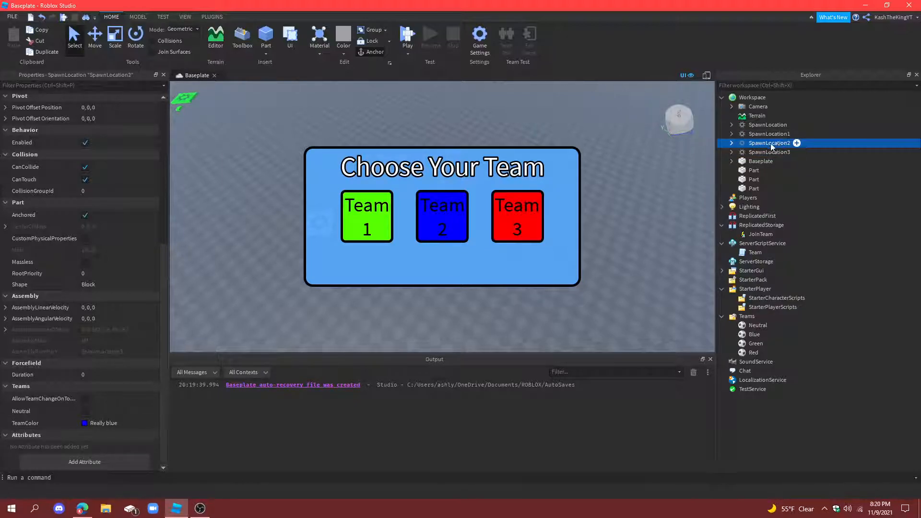
Step: Playtest the game as Team 2 and examine SpawnLocation2's brick color and TeamColor in the running workspace
left_click(407, 42)
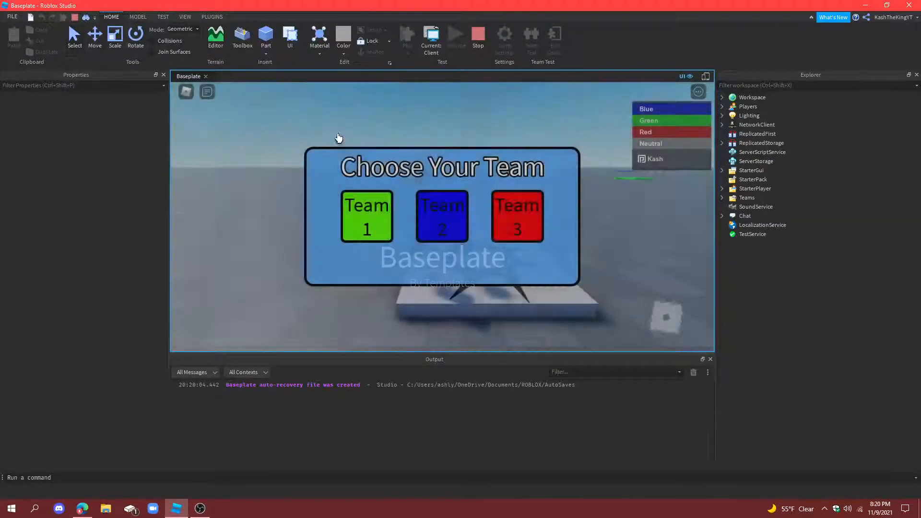
left_click(453, 210)
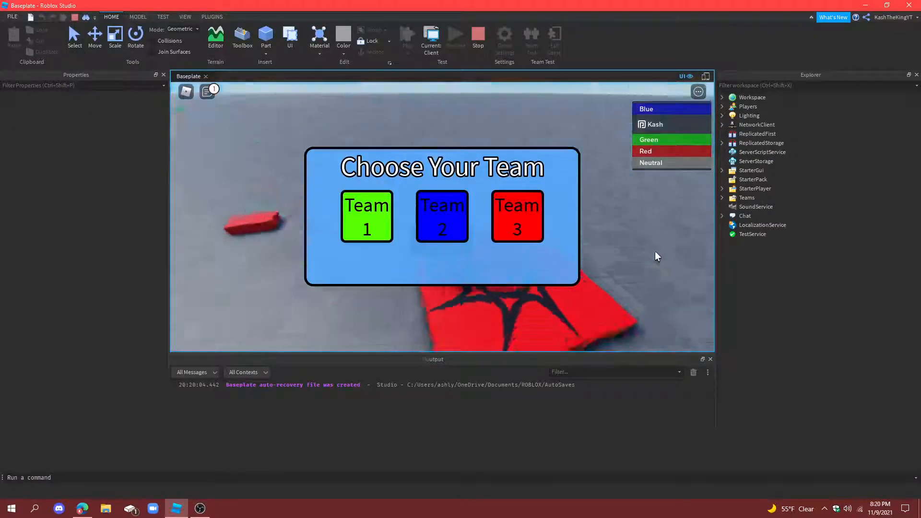
left_click(721, 97)
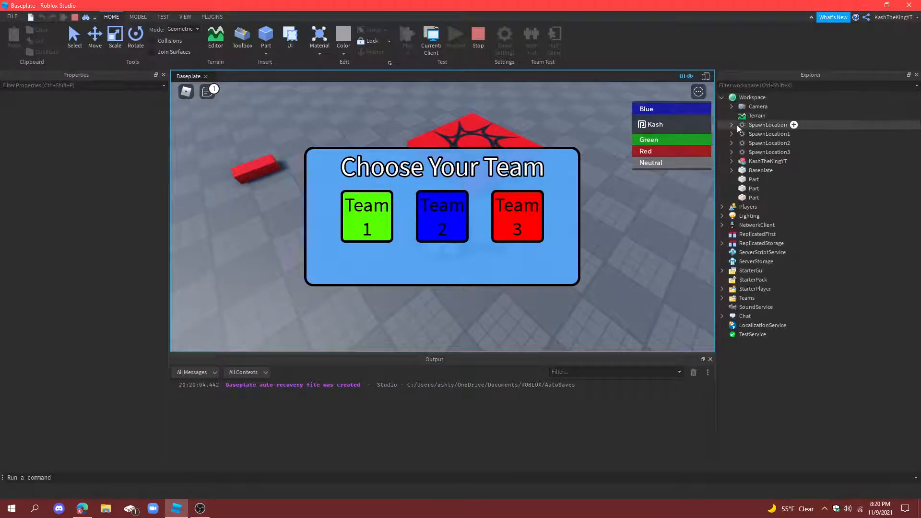
left_click(751, 152)
left_click(752, 142)
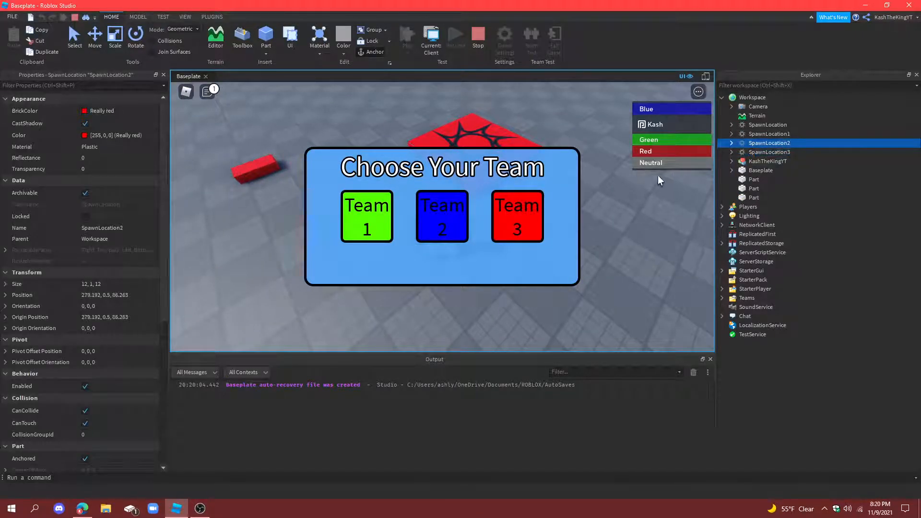
scroll(110, 398, "down", 5)
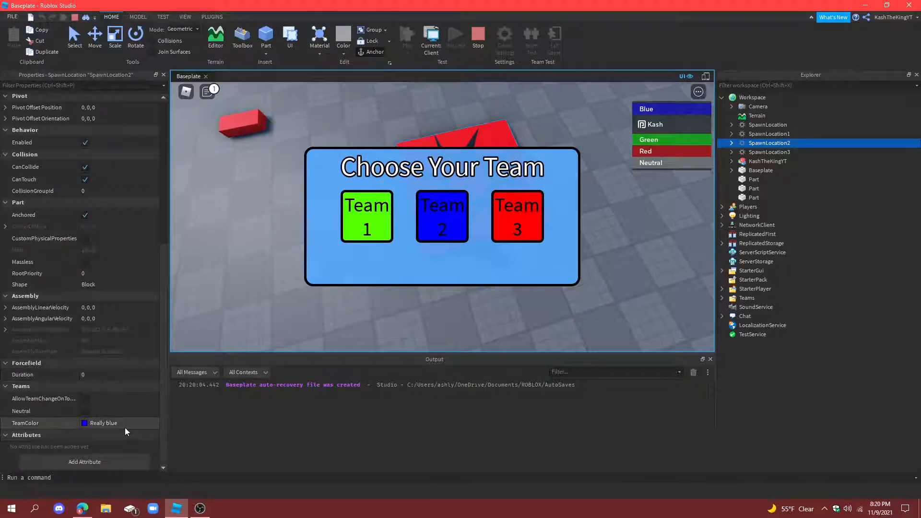
Step: Try recoloring SpawnLocation2 to Really blue within the running playtest, and stop the test
scroll(125, 421, "up", 5)
left_click(111, 115)
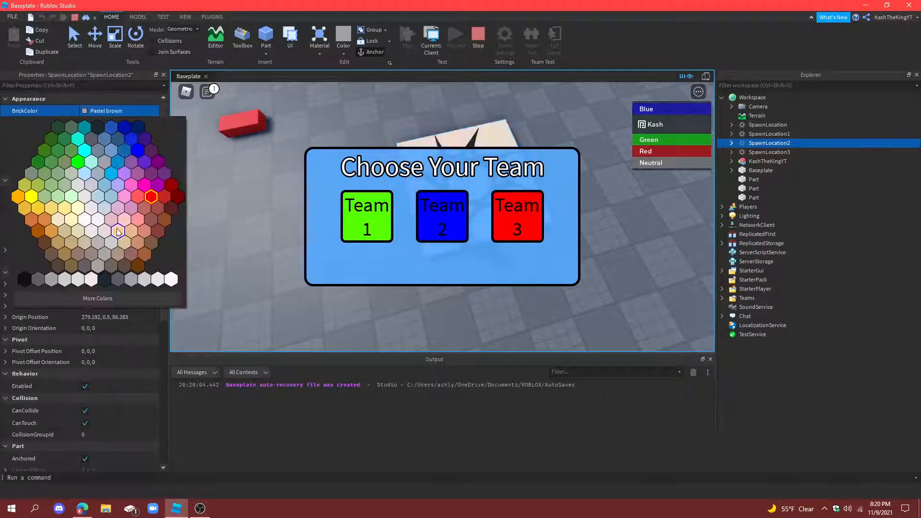
left_click(140, 150)
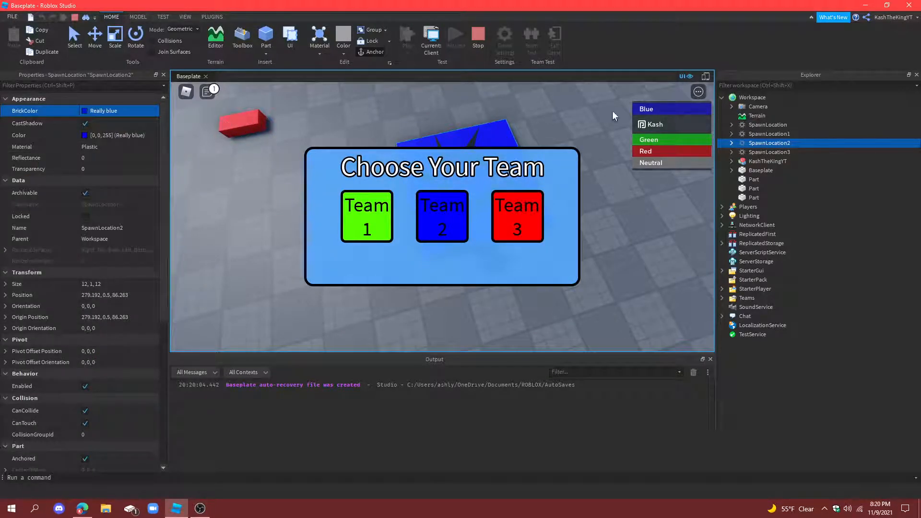
left_click(482, 54)
Step: Set the BrickColor of SpawnLocation2 and of the small part beside it to Really blue
left_click(111, 111)
left_click(139, 151)
right_click_drag(370, 158, 338, 99)
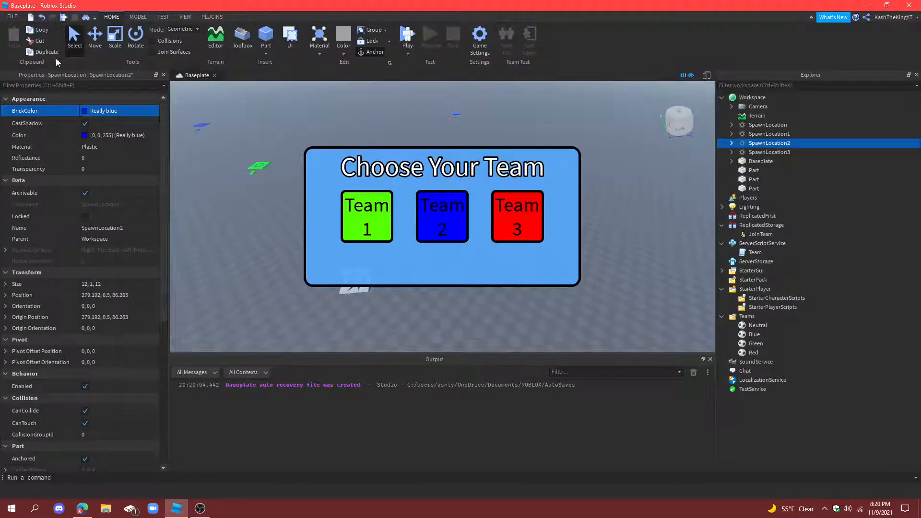
left_click(438, 129)
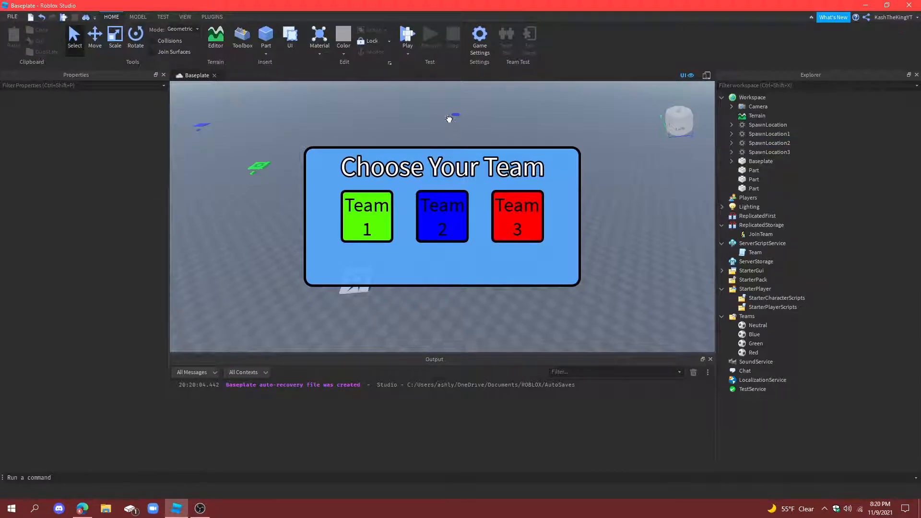
left_click(450, 117)
left_click(111, 111)
left_click(140, 153)
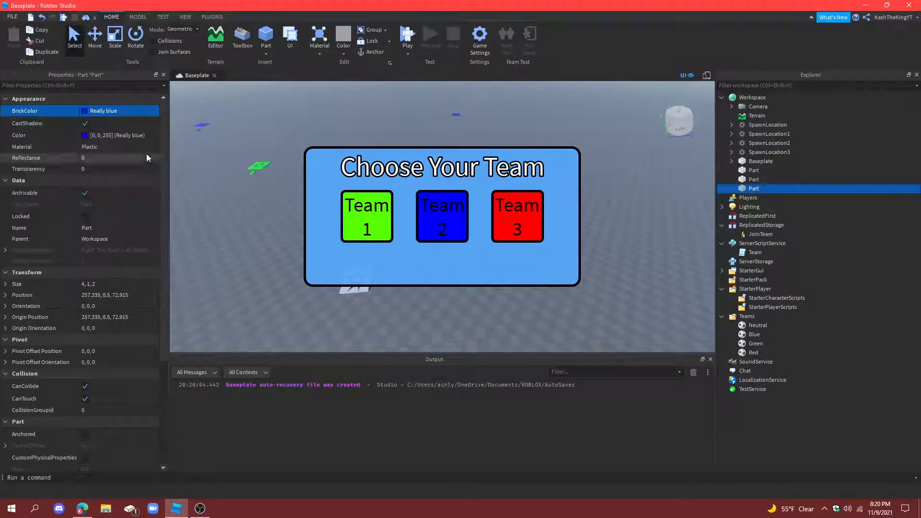
Step: Set the BrickColor of SpawnLocation3 and of the small part beside it to Really red
left_click(199, 126)
left_click(111, 111)
left_click(149, 190)
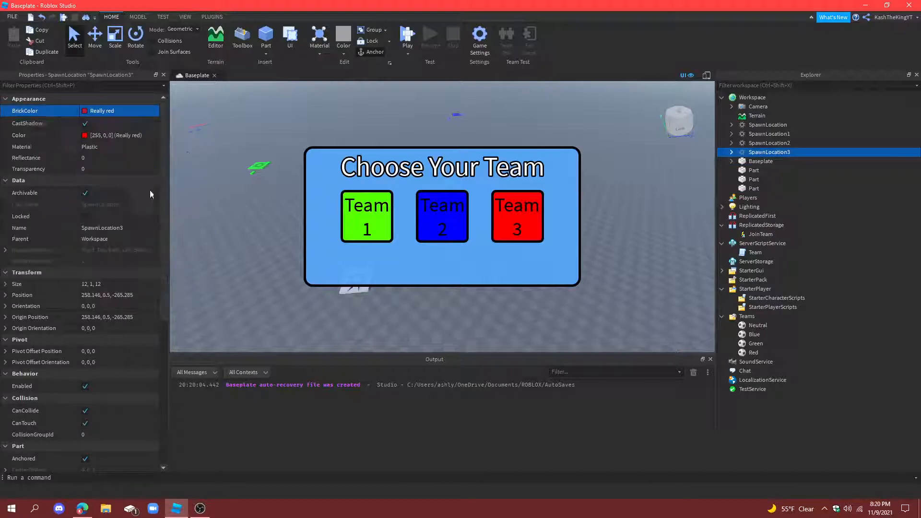
left_click(201, 125)
left_click(112, 111)
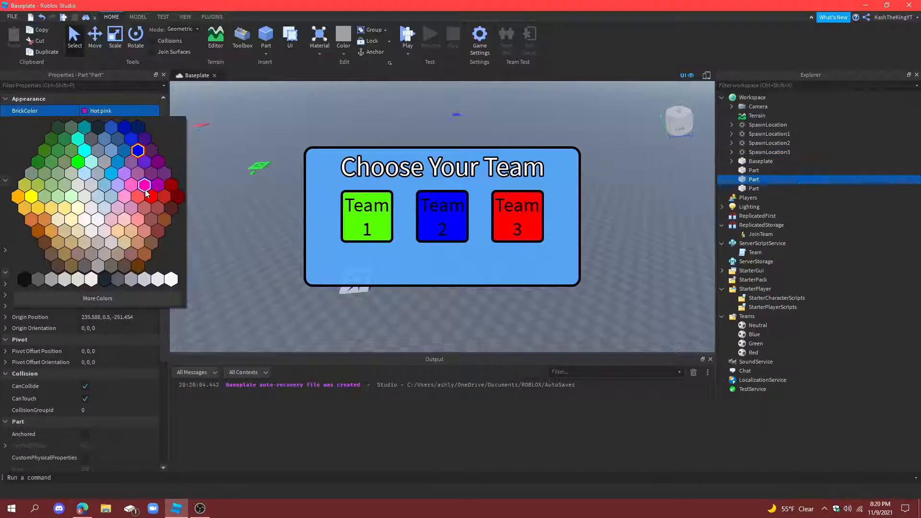
left_click(150, 195)
Step: Playtest the game by choosing Teams 1, 2 and 3 repeatedly to compare spawn colors with teams, and stop the test
left_click(414, 32)
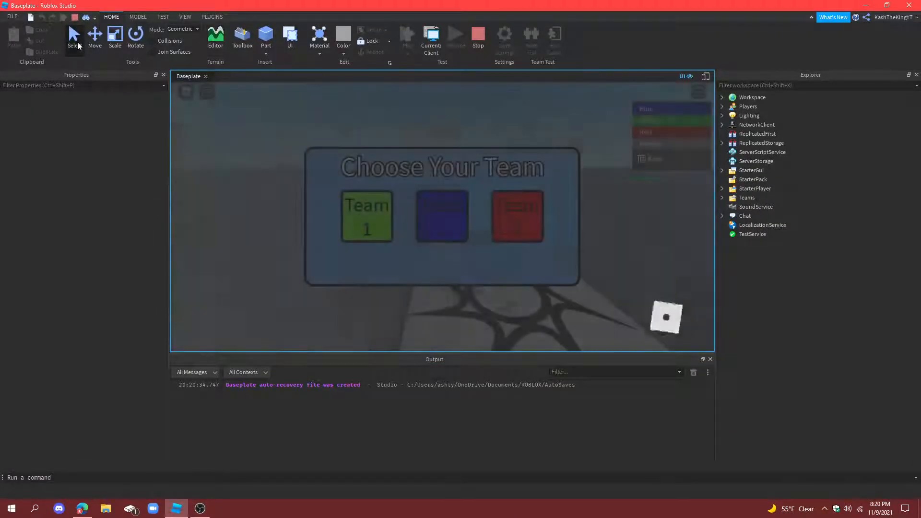
left_click(377, 211)
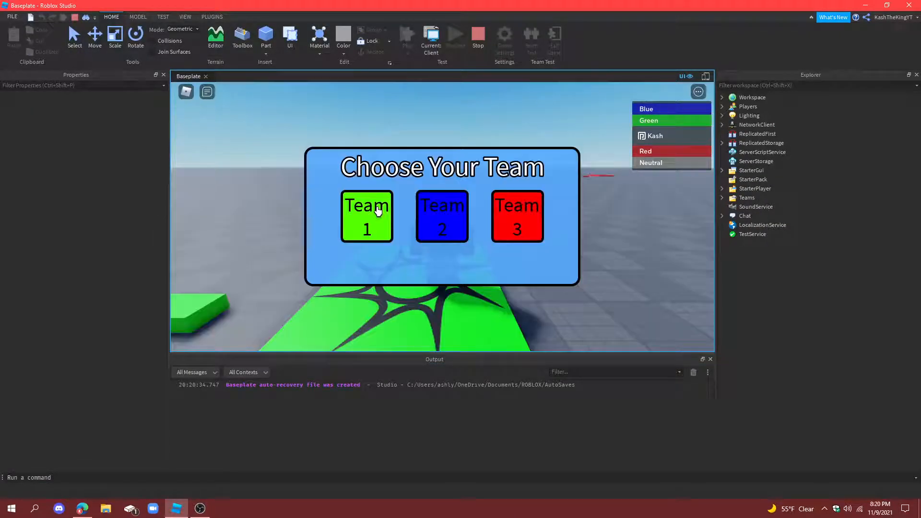
left_click(436, 215)
left_click(504, 214)
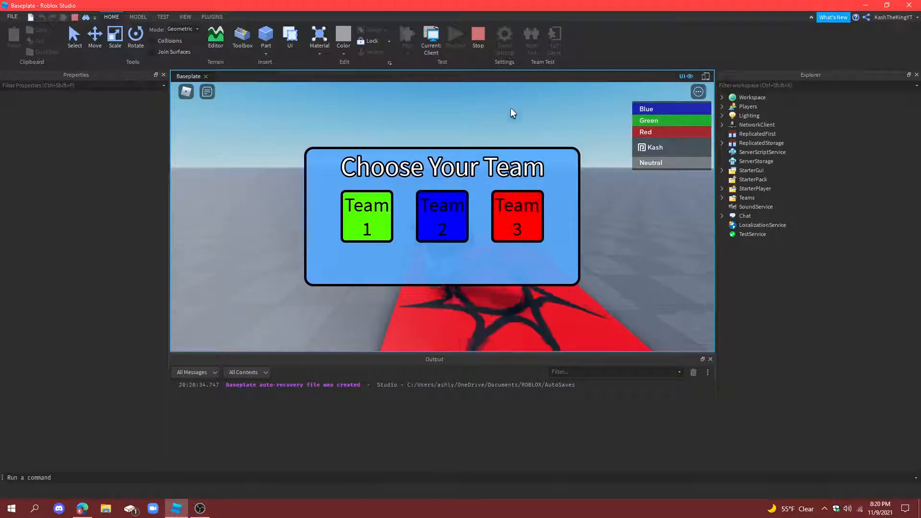
left_click(372, 216)
left_click(462, 220)
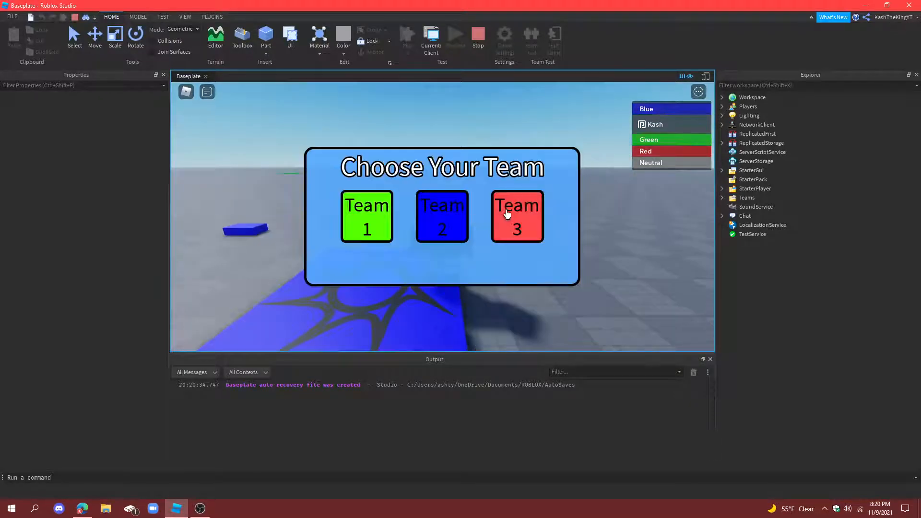
left_click(515, 217)
left_click(478, 36)
left_click(458, 115)
right_click_drag(458, 115, 412, 128)
left_click(410, 126)
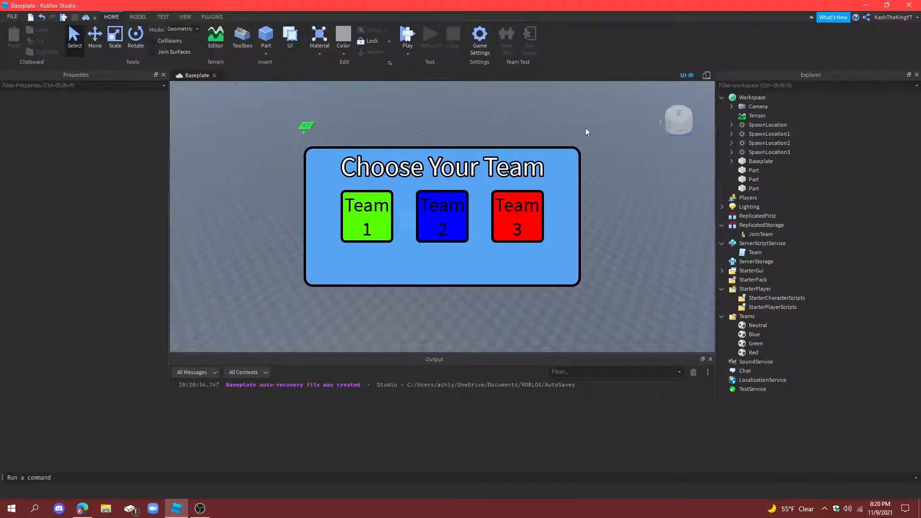
Step: Add the line plr.PlayerGui.Interface.Spawns:Destroy() below plr:LoadCharacter() in the Team script
double_click(753, 253)
left_click(368, 115)
key("Return")
type("plr.")
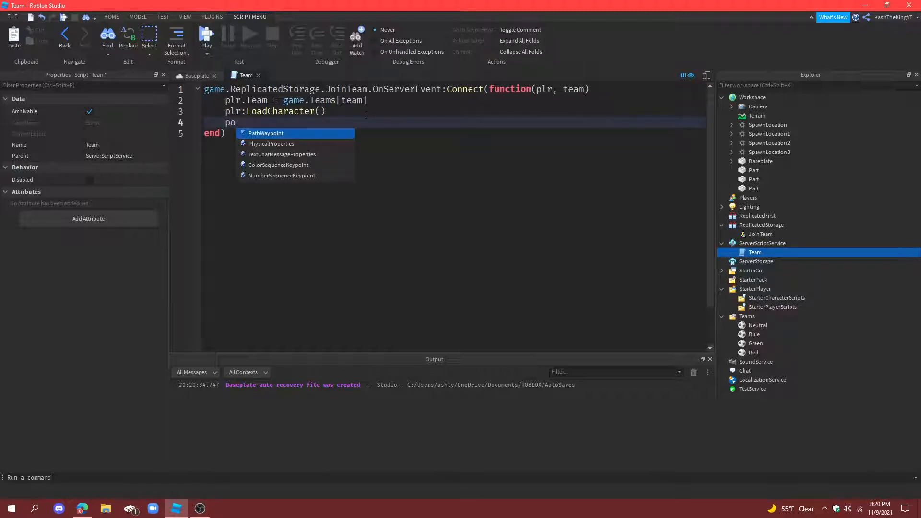
type("Ga")
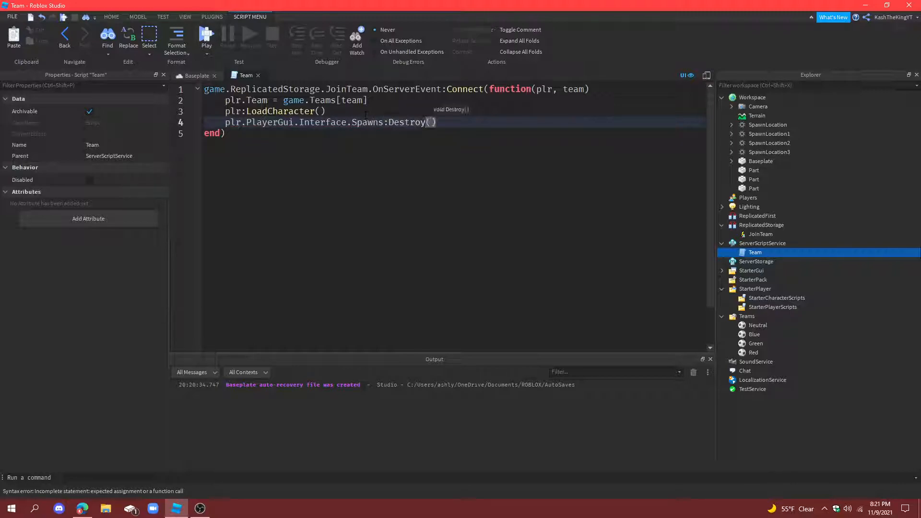
Step: Playtest choosing Team 1, look up the frame's name inside StarterGui's Interface, and stop the test
left_click(206, 37)
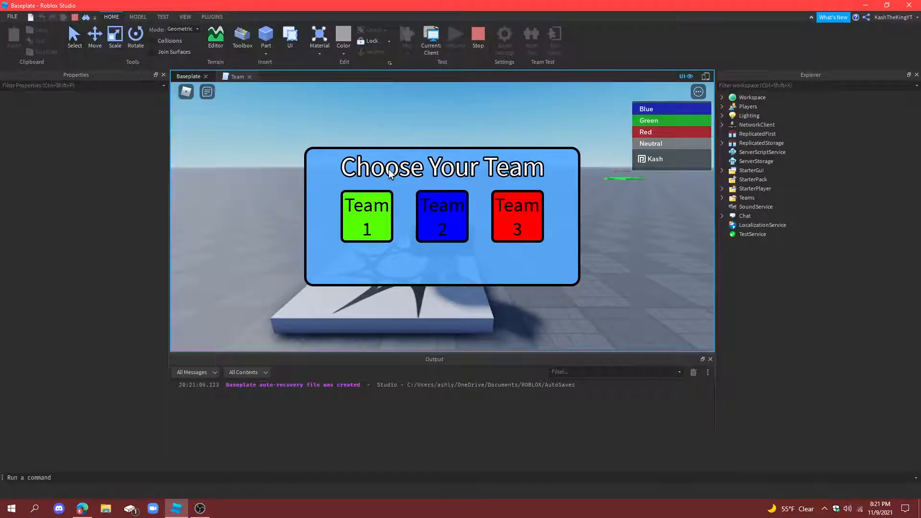
left_click(367, 232)
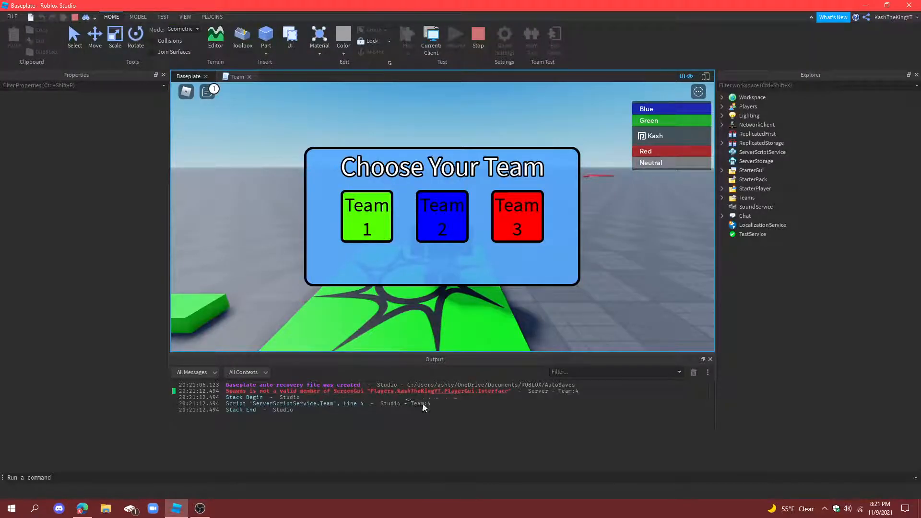
left_click(722, 170)
left_click(731, 179)
left_click(478, 34)
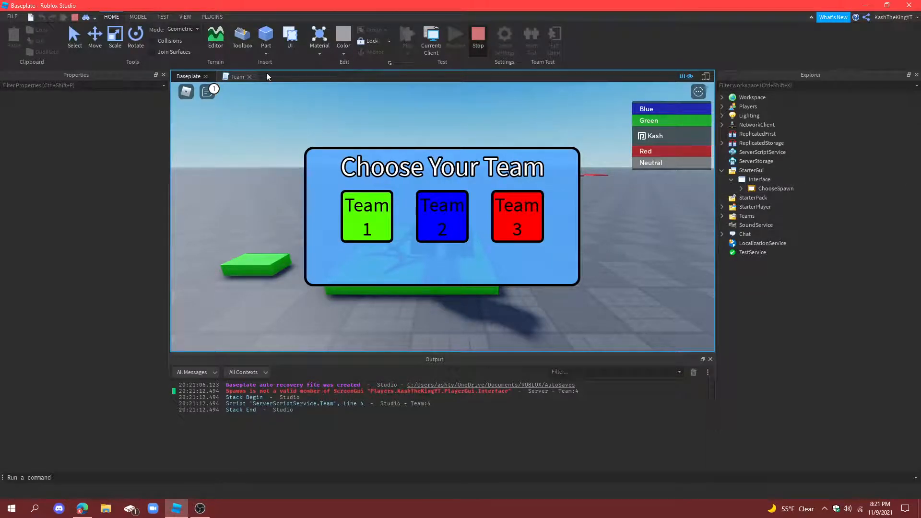
Step: Correct line 4 of the Team script to plr.PlayerGui.Interface.ChooseSpawn:Destroy()
left_click(235, 75)
left_click(352, 122)
type("ChooseSpawn:Destroy(")
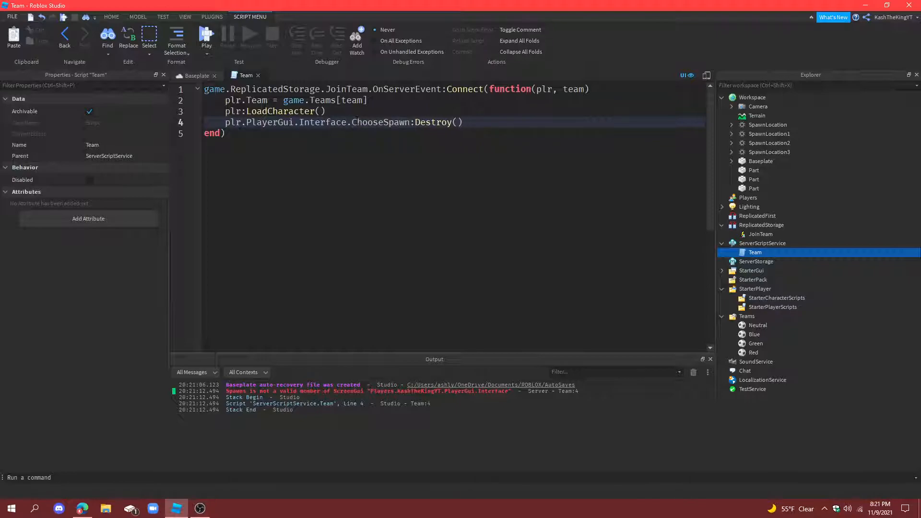
Step: Playtest the corrected script by choosing Team 1, inspect the green spawn area, and reset the character
left_click(205, 36)
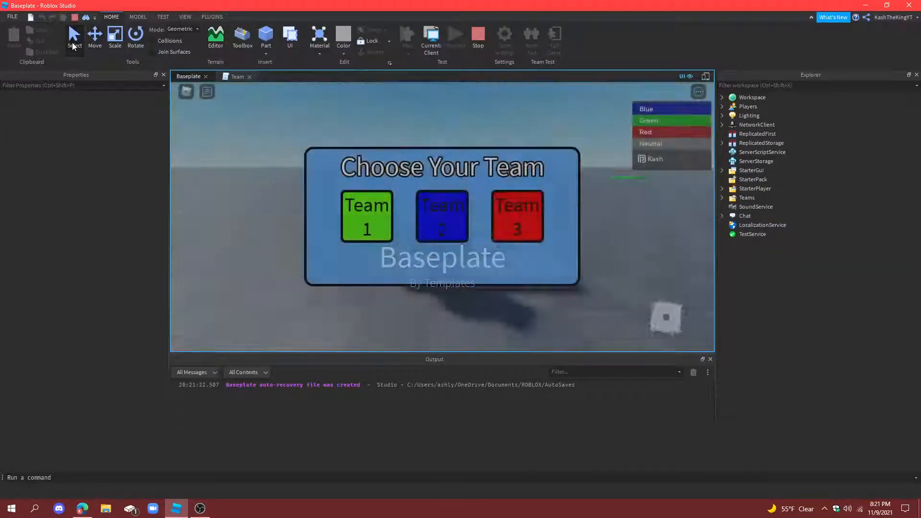
left_click(379, 217)
right_click_drag(461, 220, 461, 220)
scroll(461, 220, "down", 1)
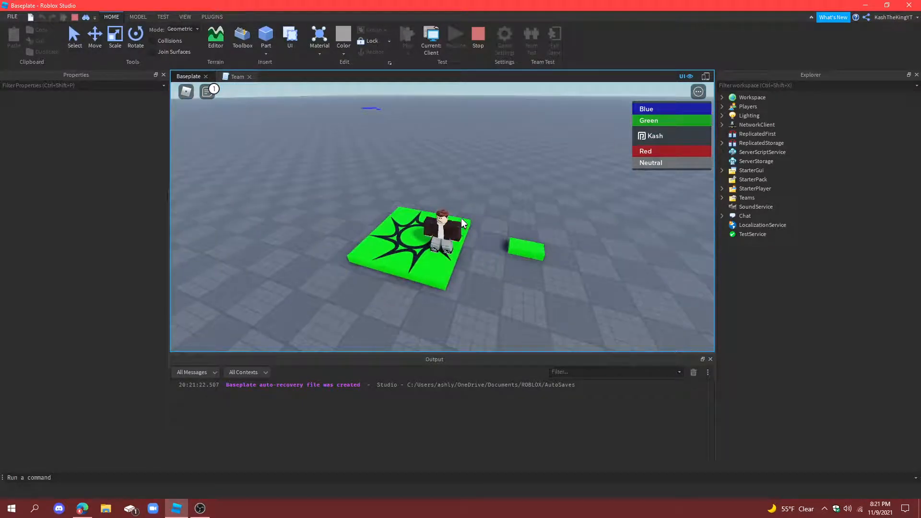
left_click(186, 89)
key("r")
key("Return")
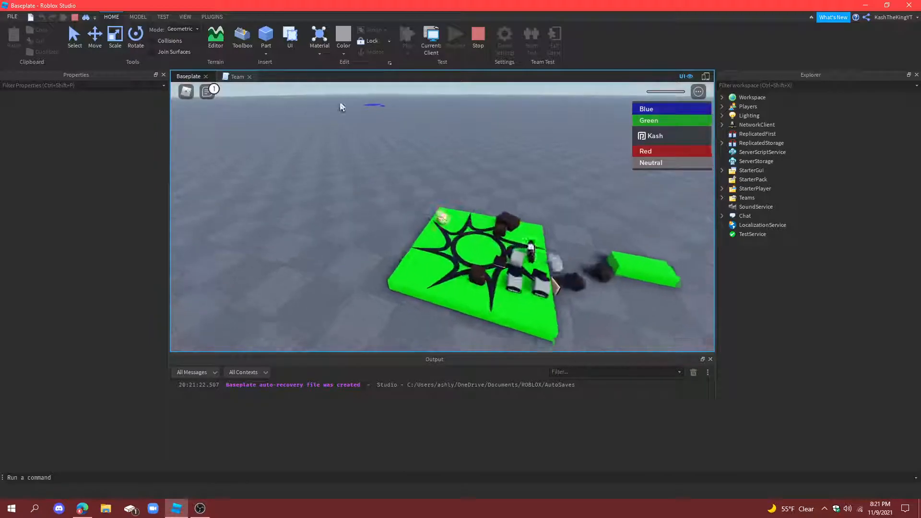
right_click_drag(432, 188, 433, 189)
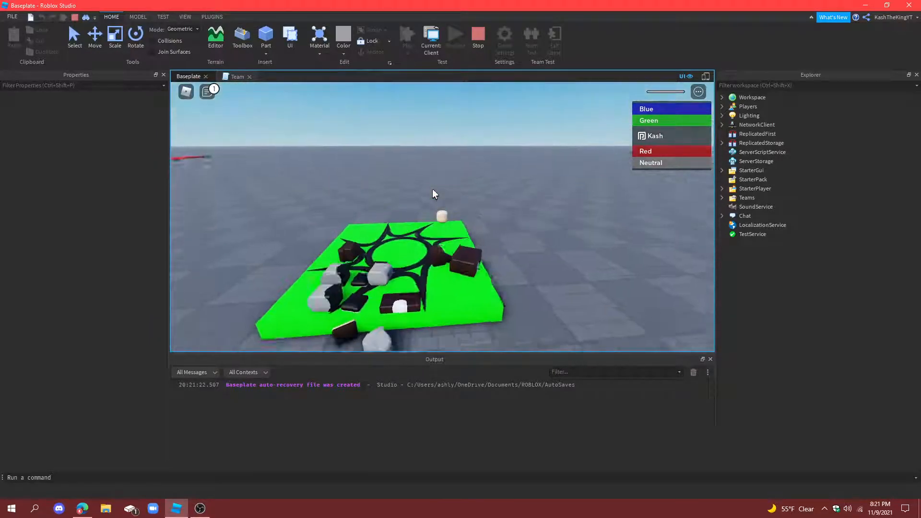
Step: Choose Team 2 after the respawn, walk the character around near the blue spawn, and stop the test
left_click(429, 225)
key("w")
right_click_drag(439, 222, 438, 221)
scroll(438, 221, "down", 5)
key("d")
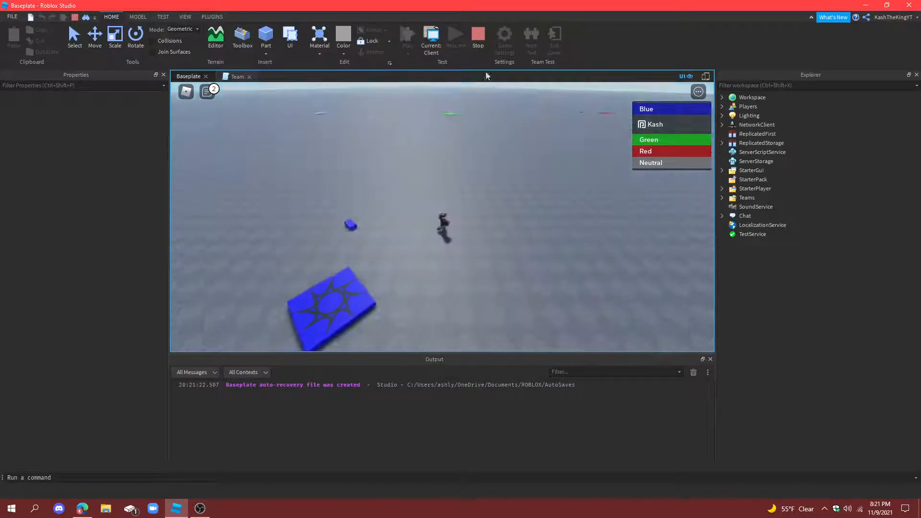
key("s")
right_click_drag(467, 118, 467, 118)
scroll(467, 118, "up", 2)
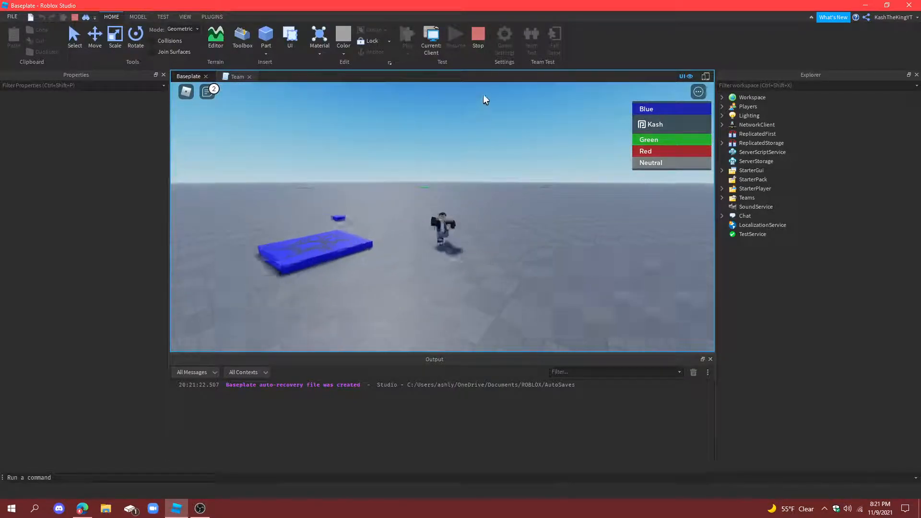
left_click(480, 44)
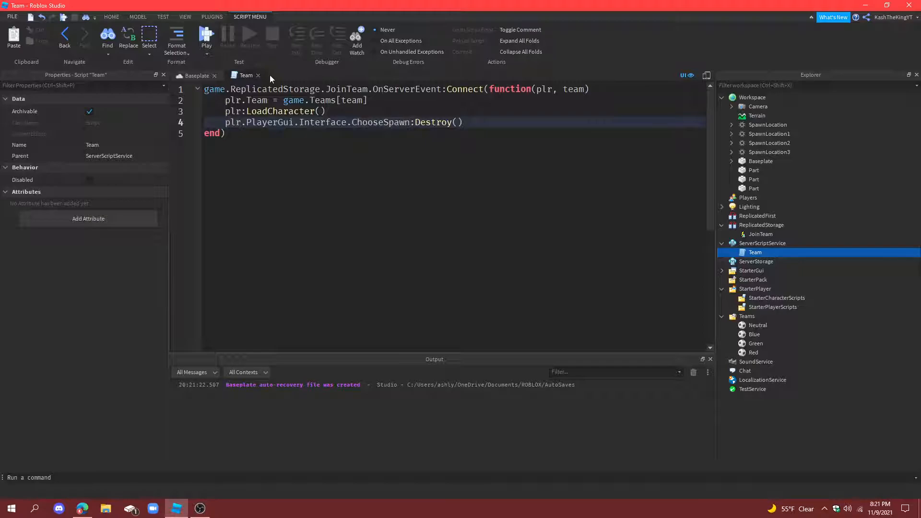
Step: Close the Team script and review the JoinTeam event, the Team script and the four teams in the Explorer by selecting them together
left_click(257, 76)
left_click(645, 283)
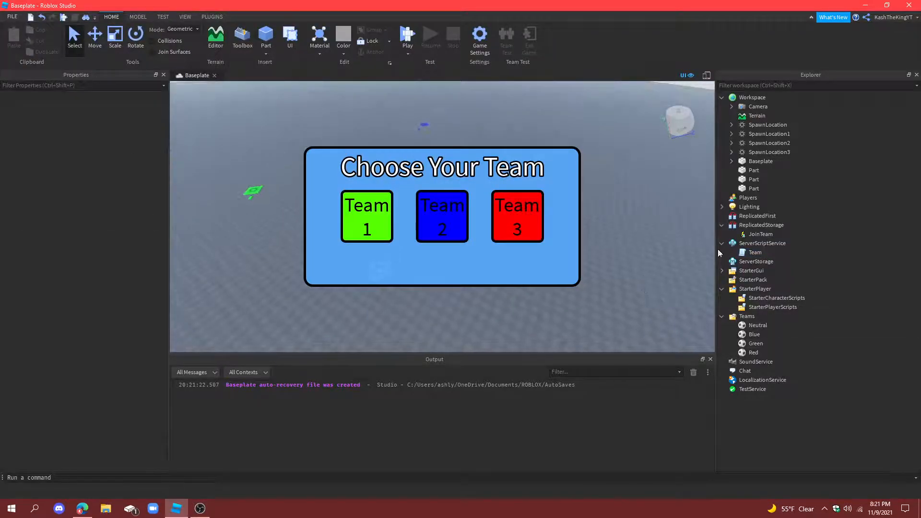
left_click(758, 235)
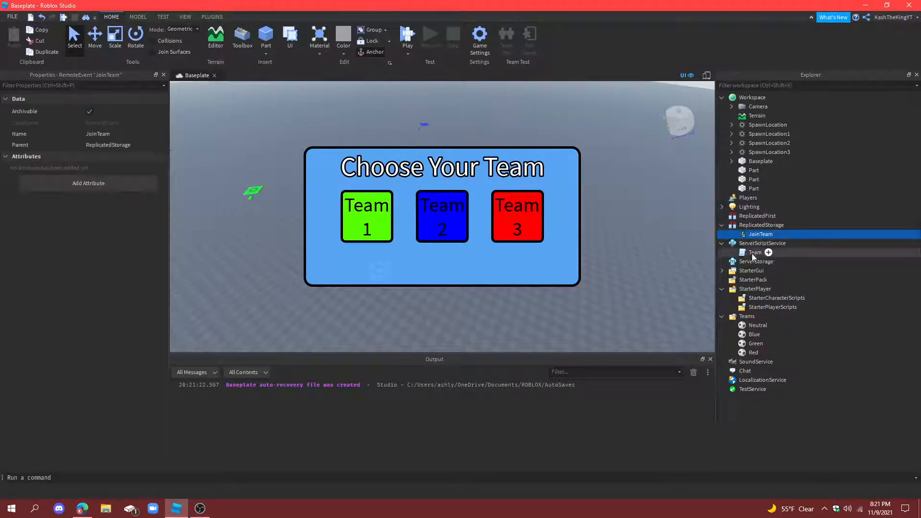
left_click(752, 253, "ctrl")
left_click(755, 325, "ctrl")
left_click(754, 334, "ctrl")
left_click(755, 343, "ctrl")
left_click(752, 353, "ctrl")
left_click(641, 220)
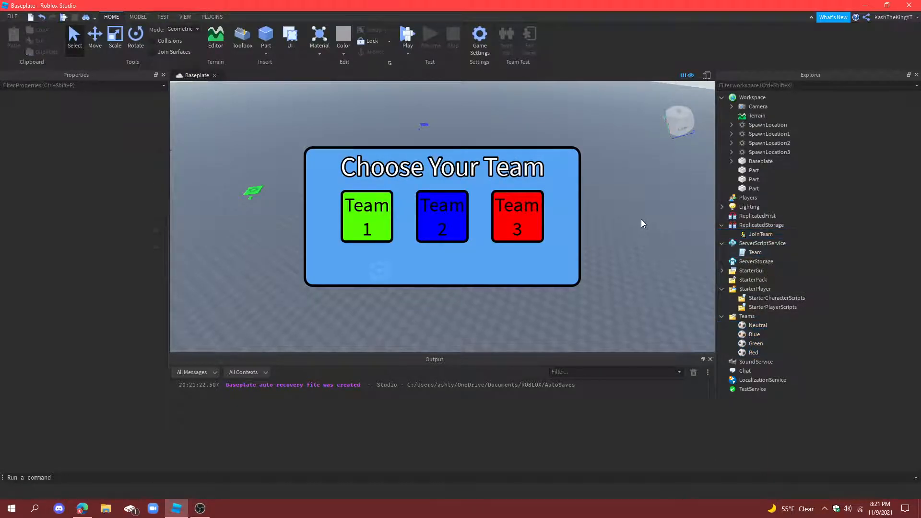